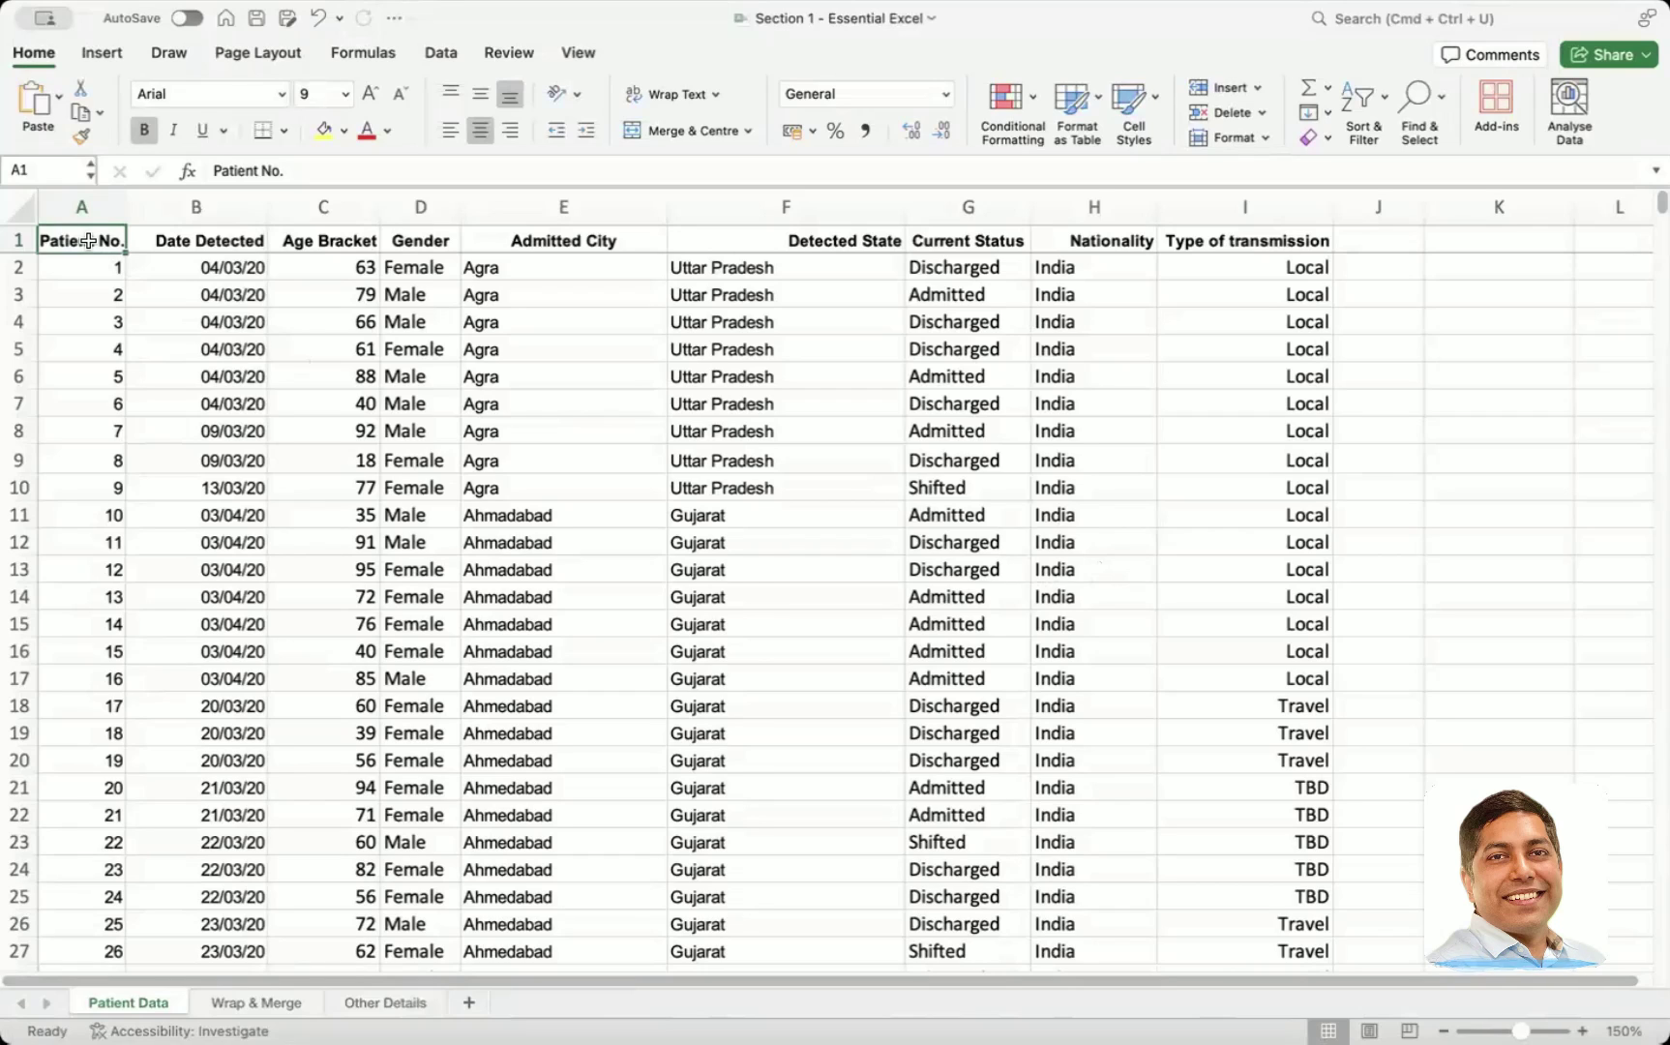
- Jump to the last record in the Patient No. column and back to its header cell A1
{"action": "key", "text": "ctrl+Down"}
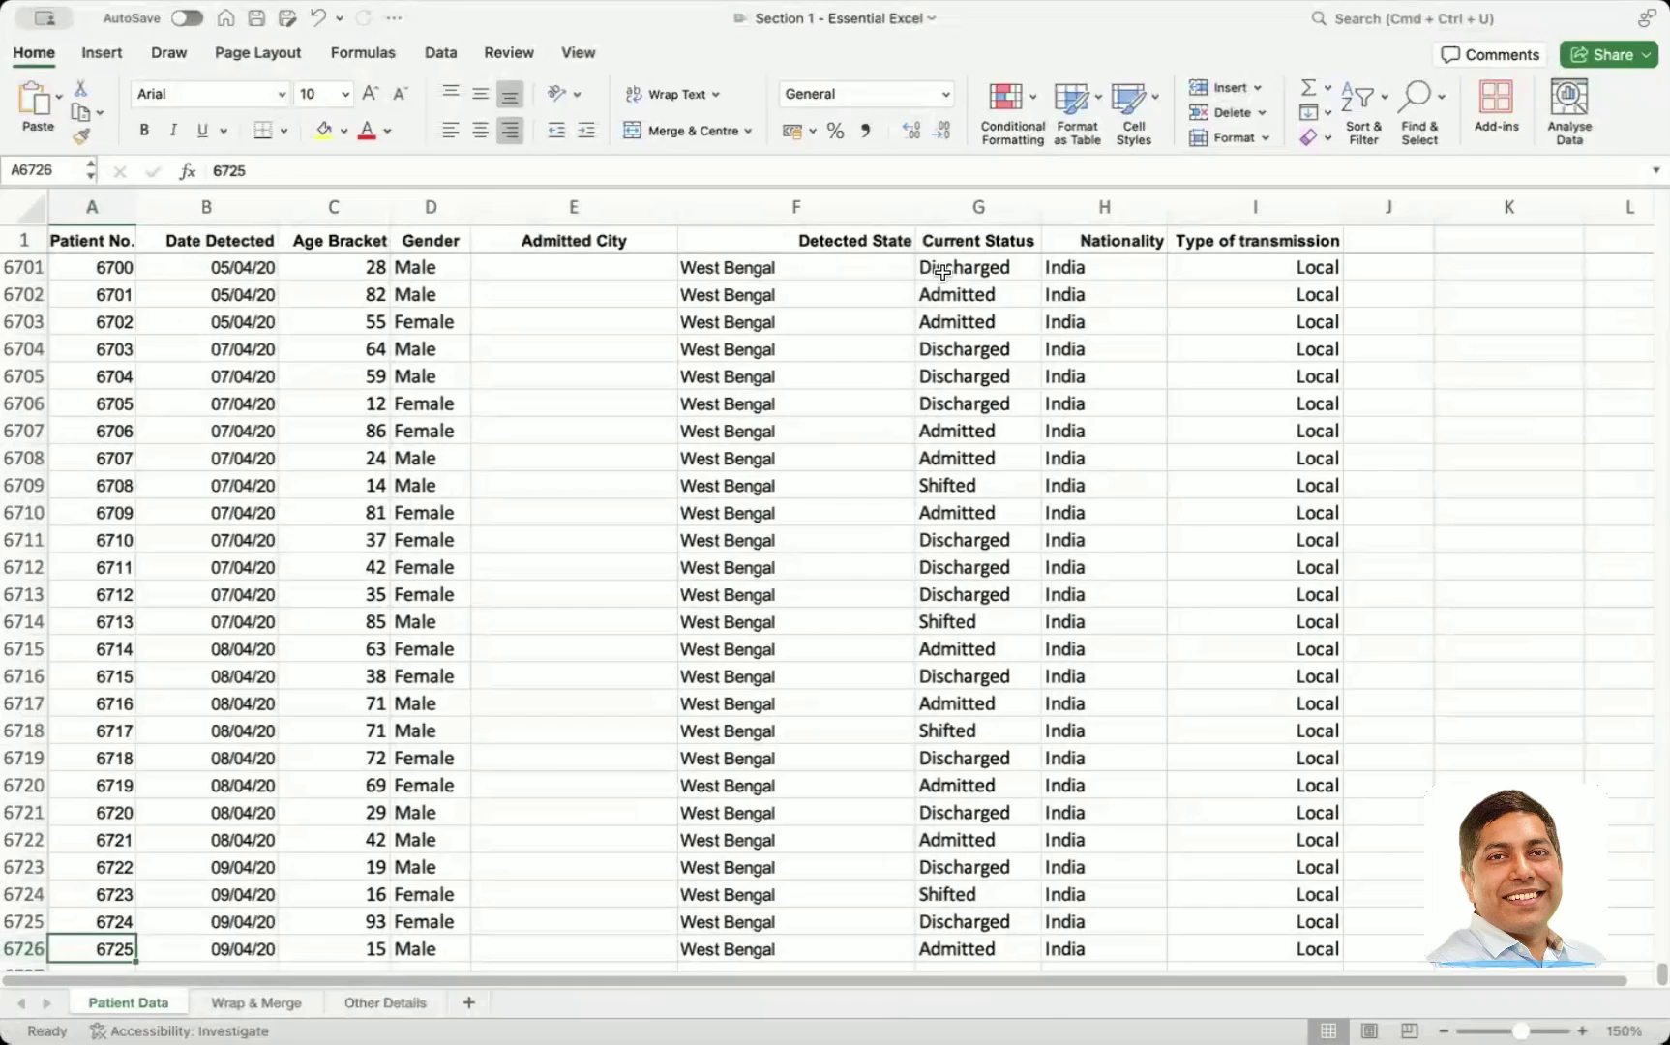
{"action": "key", "text": "super+Up"}
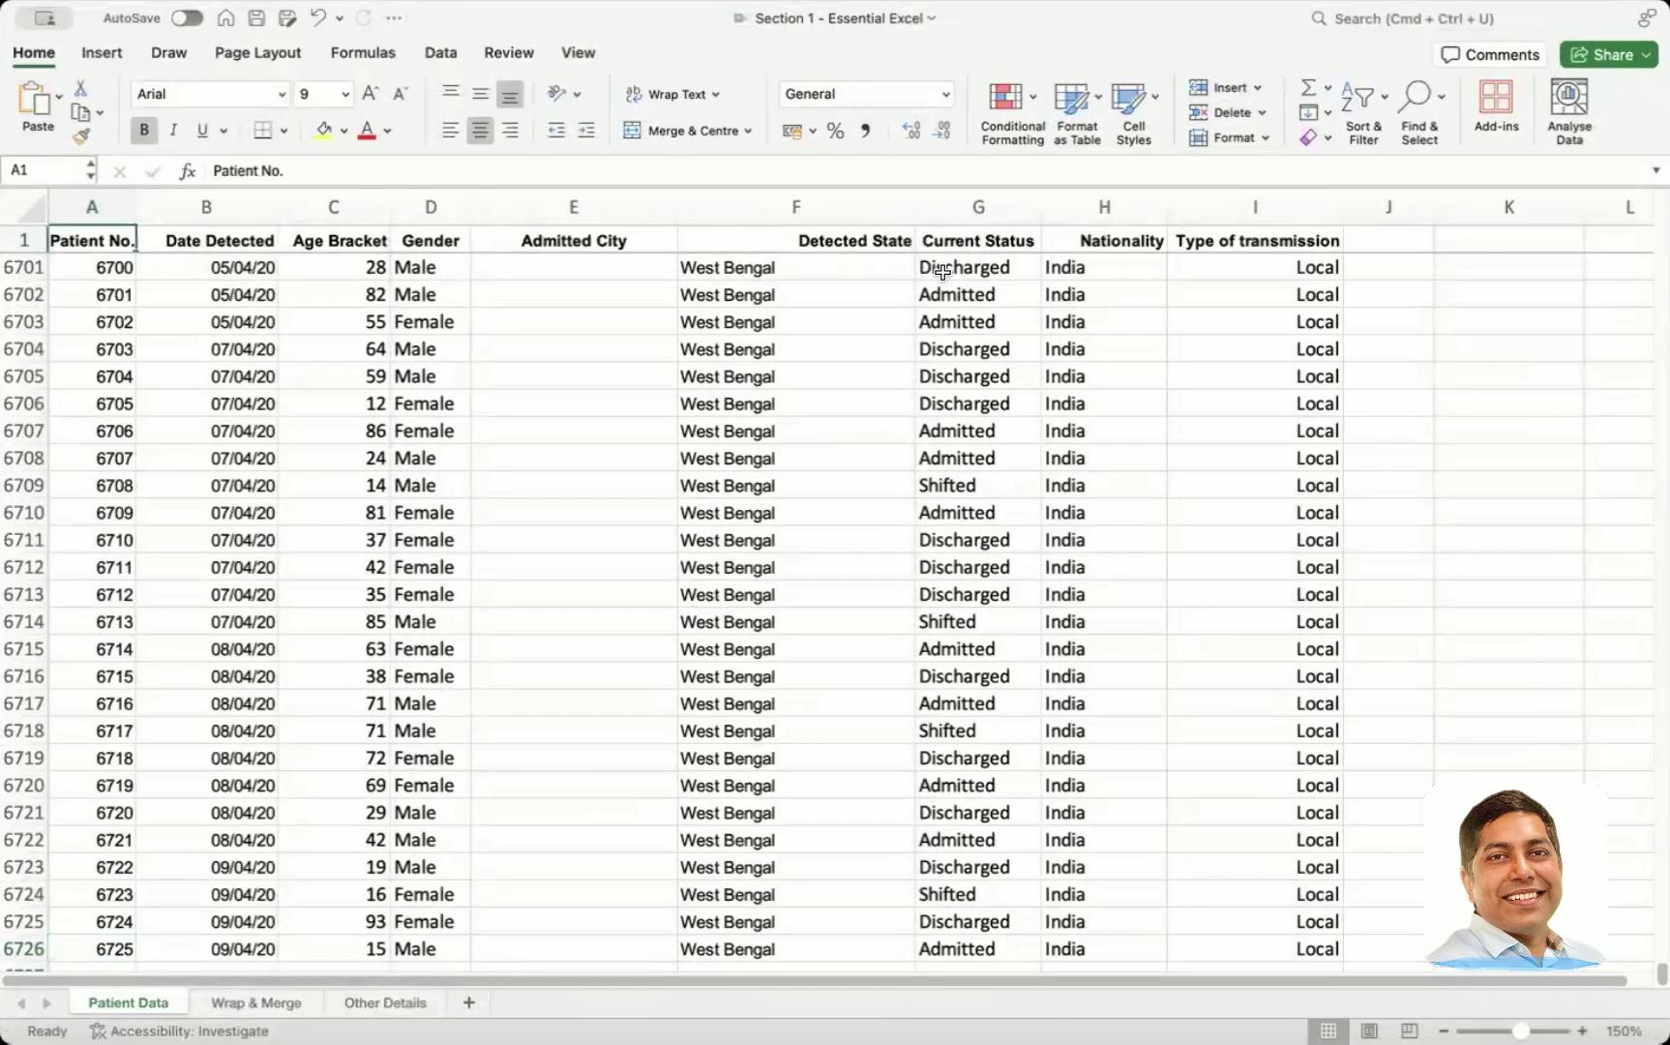
{"action": "scroll", "coordinate": [941, 272], "scroll_direction": "up", "scroll_amount": 1}
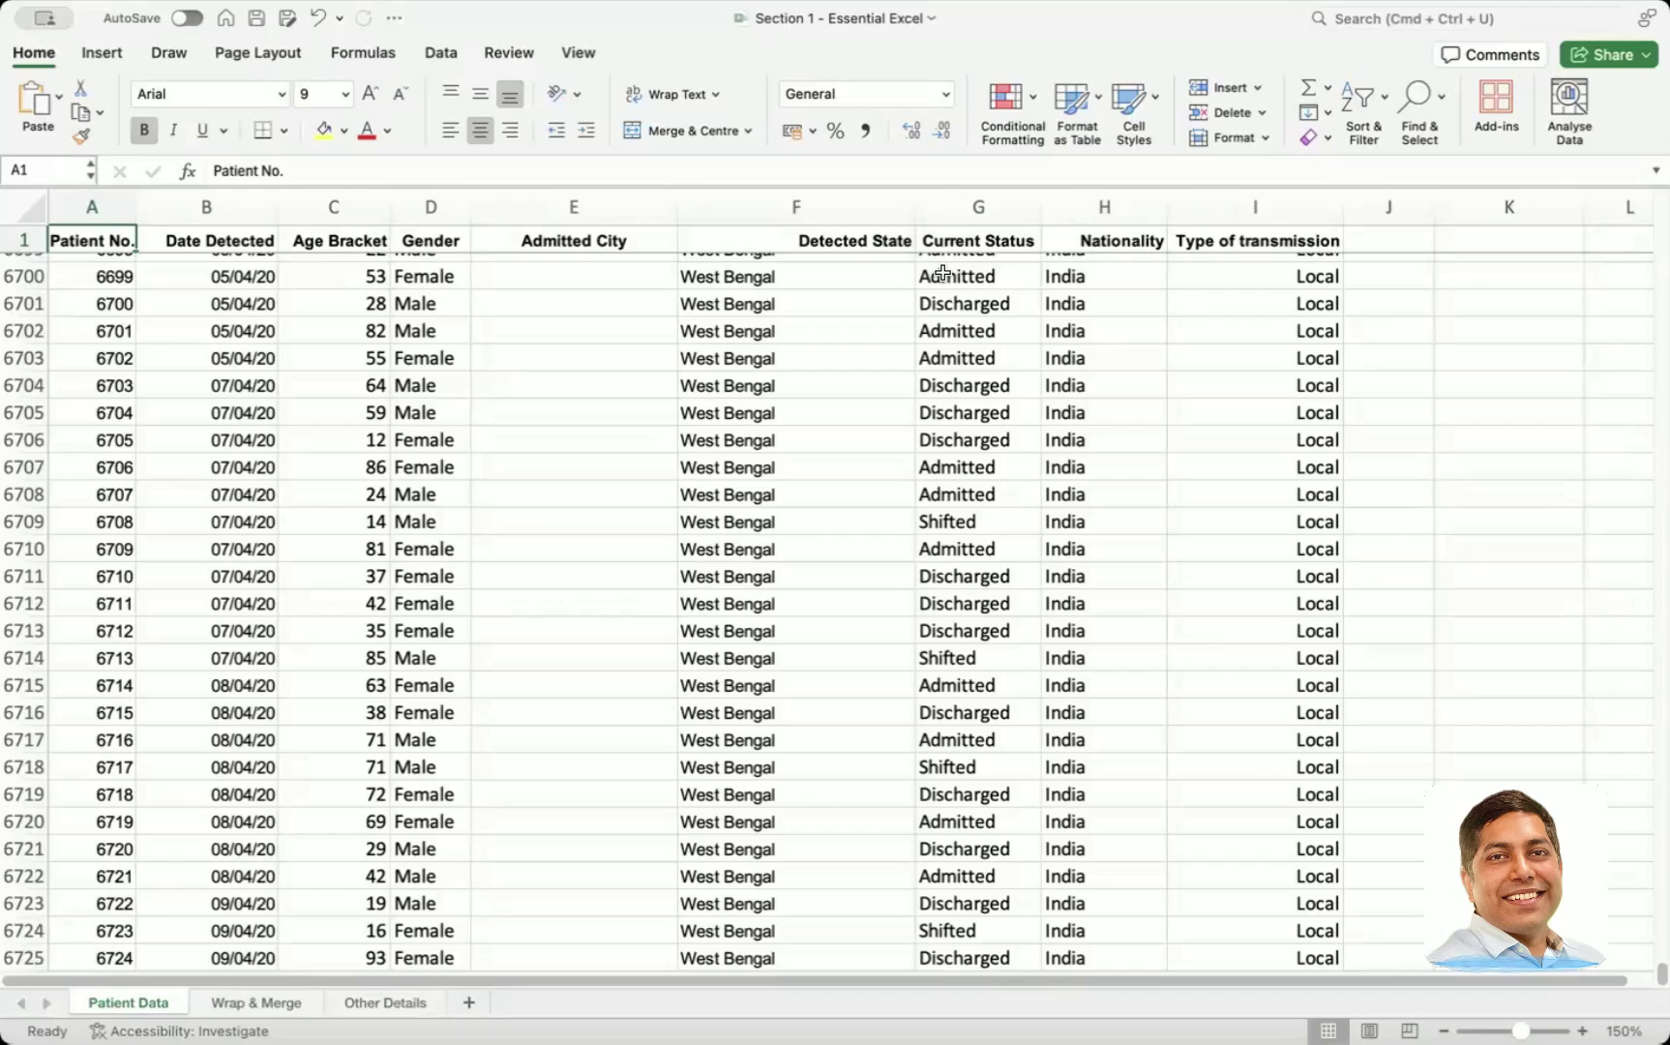
- Clear the patient number in cell A6707 and return to cell A1 at the start of the sheet
{"action": "left_click", "coordinate": [114, 474]}
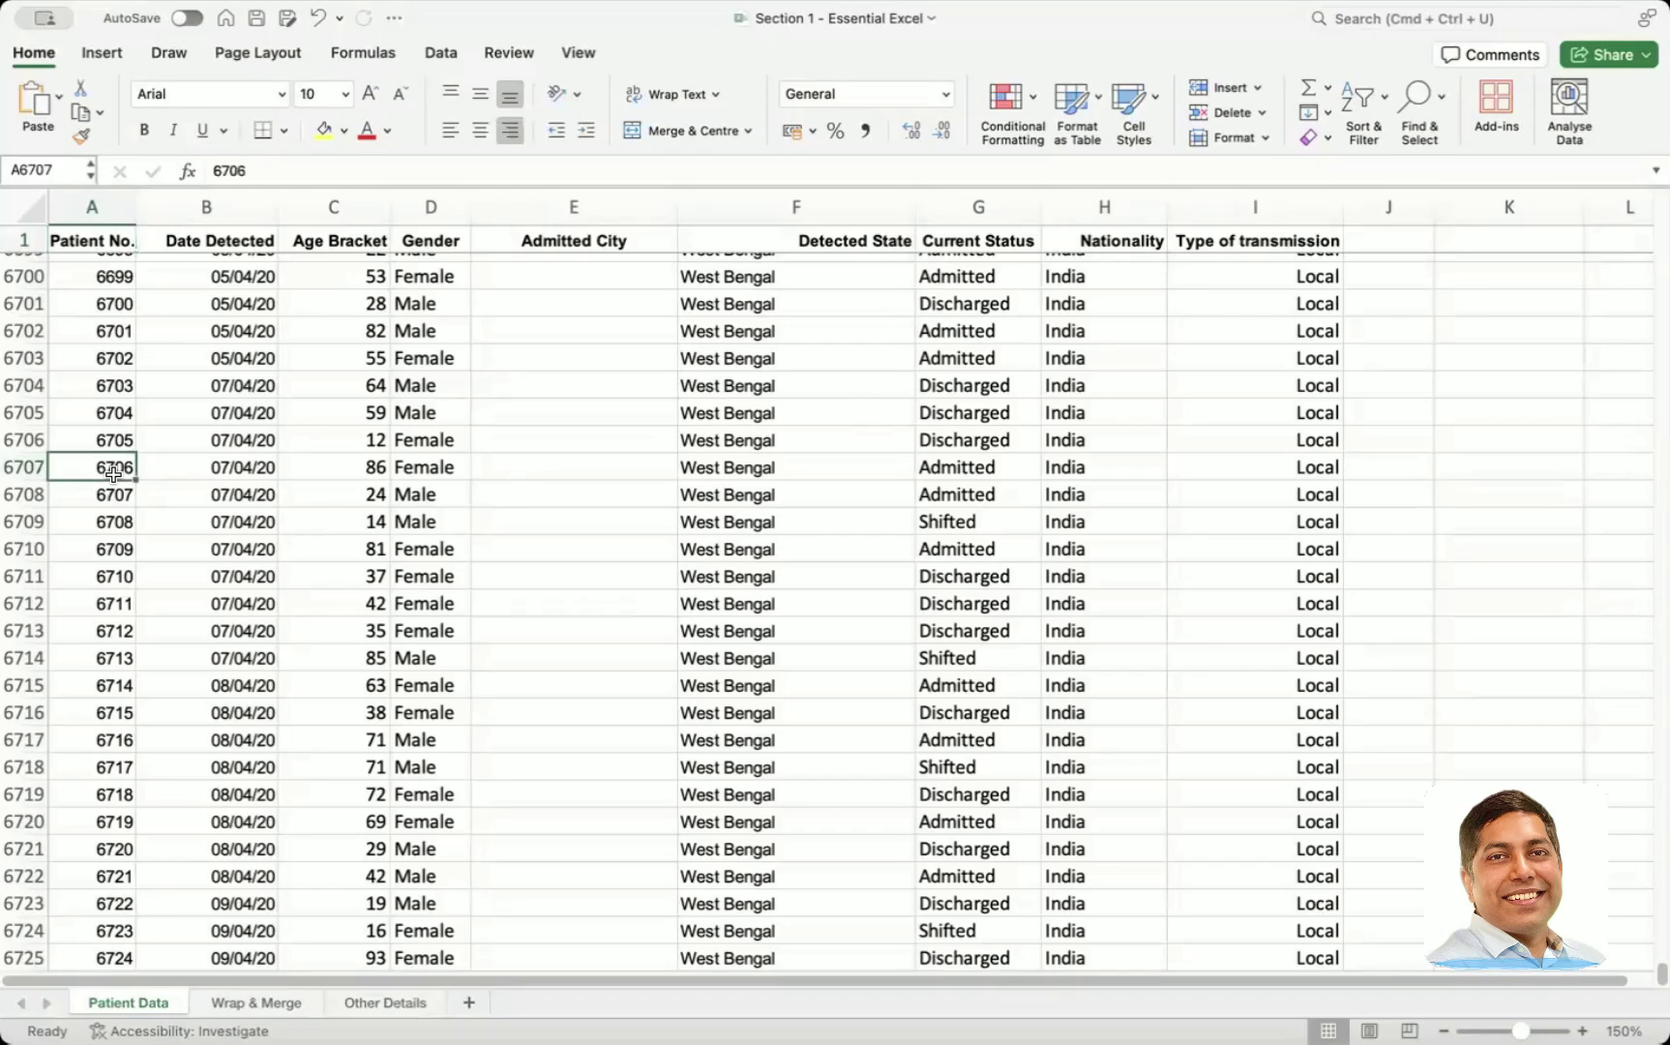
{"action": "key", "text": "Delete"}
{"action": "left_click", "coordinate": [98, 243]}
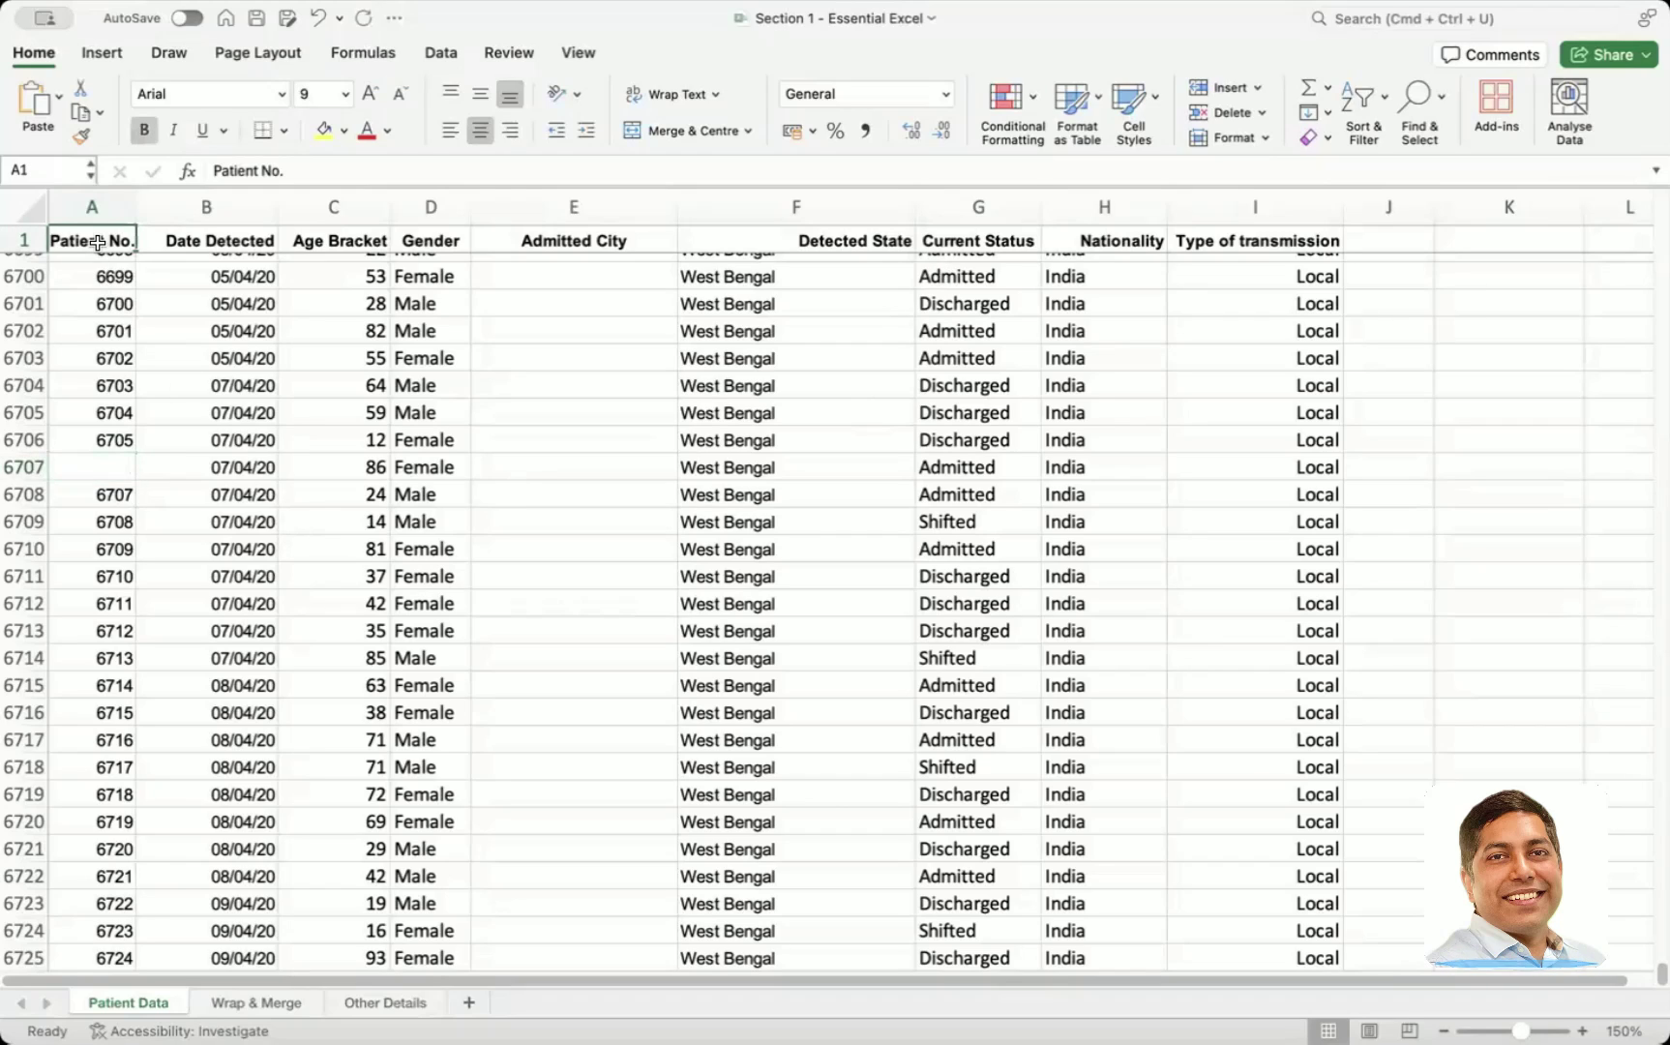
{"action": "key", "text": "ctrl+Home"}
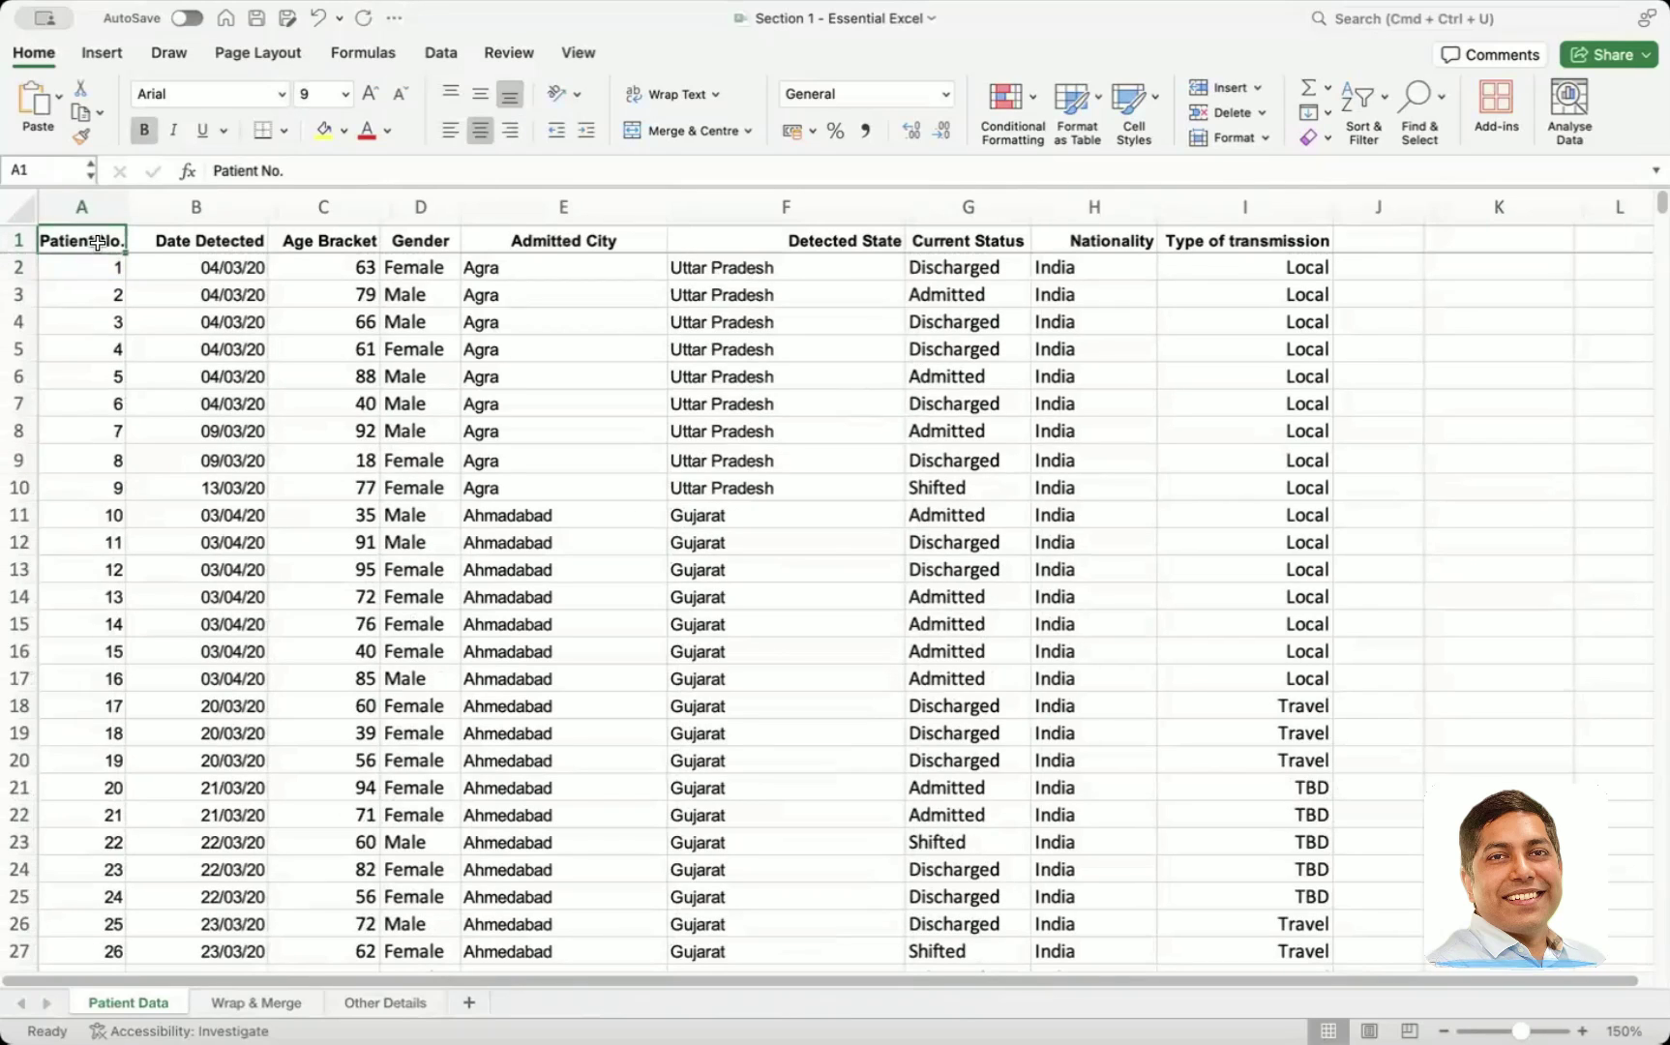
- Jump down the Patient No. column block by block, across the blank cell A6707, to the last record
{"action": "key", "text": "ctrl+Down"}
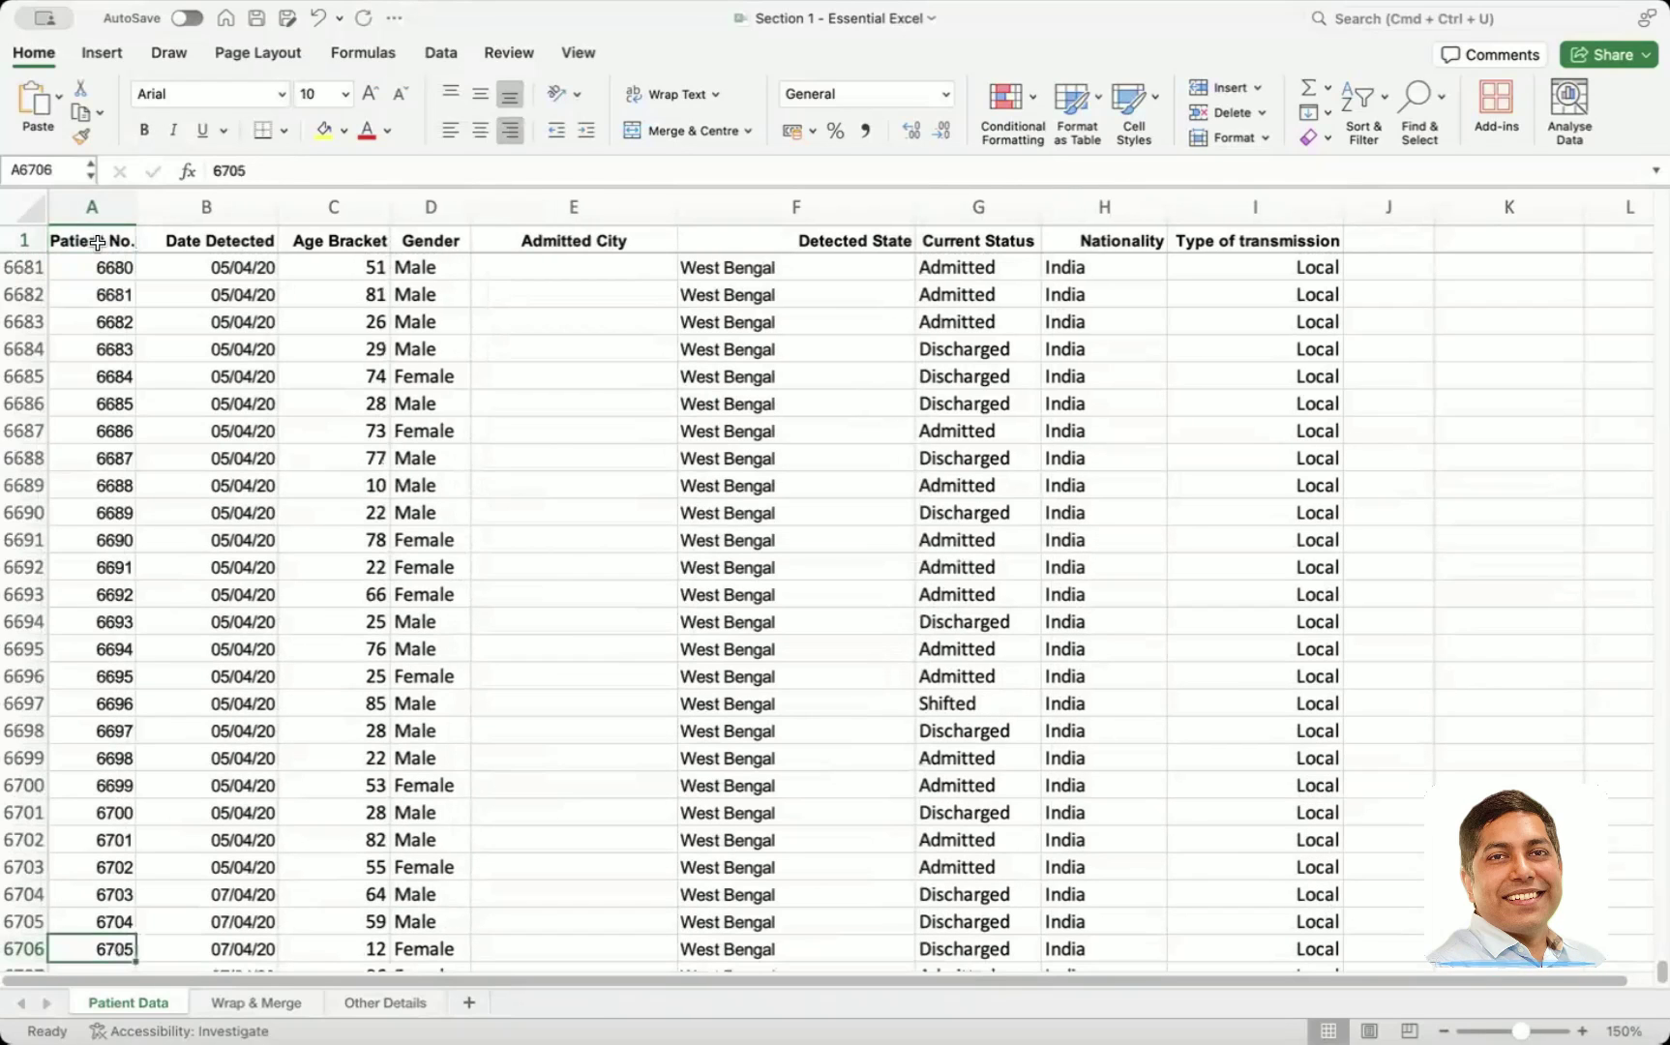
{"action": "scroll", "coordinate": [267, 568], "scroll_direction": "down", "scroll_amount": 2}
{"action": "scroll", "coordinate": [267, 568], "scroll_direction": "down", "scroll_amount": 4}
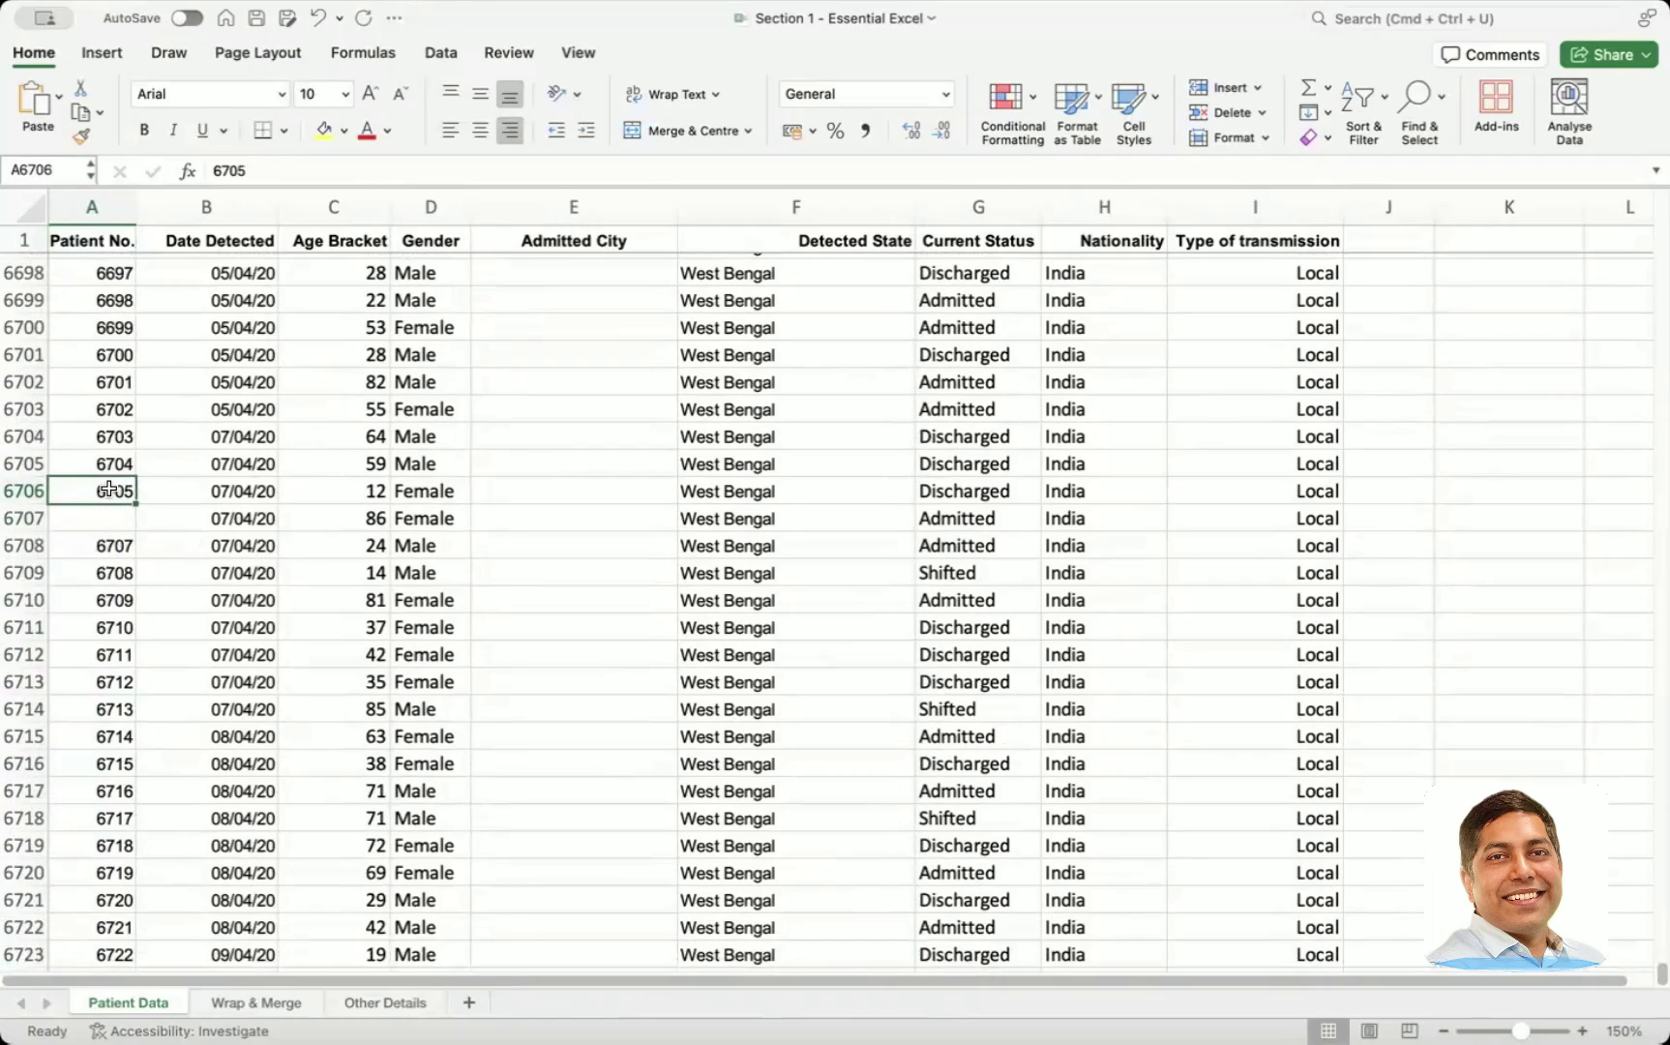
{"action": "scroll", "coordinate": [121, 564], "scroll_direction": "down", "scroll_amount": 1}
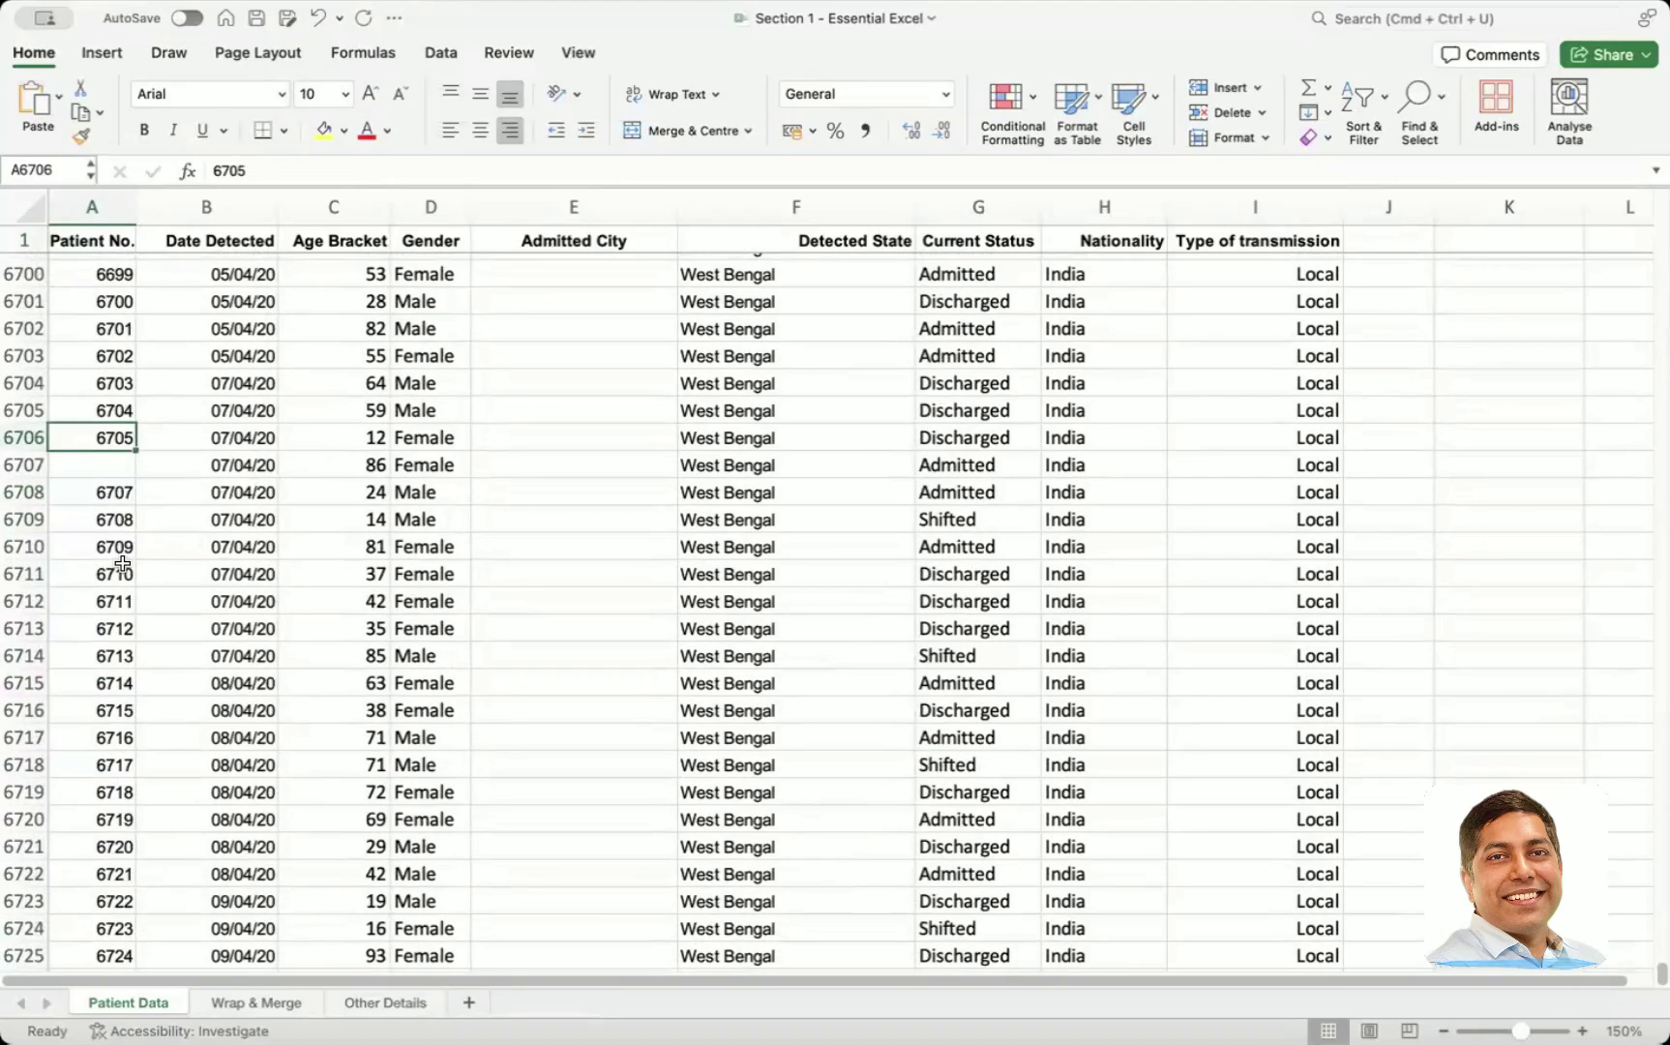
{"action": "key", "text": "ctrl+Down"}
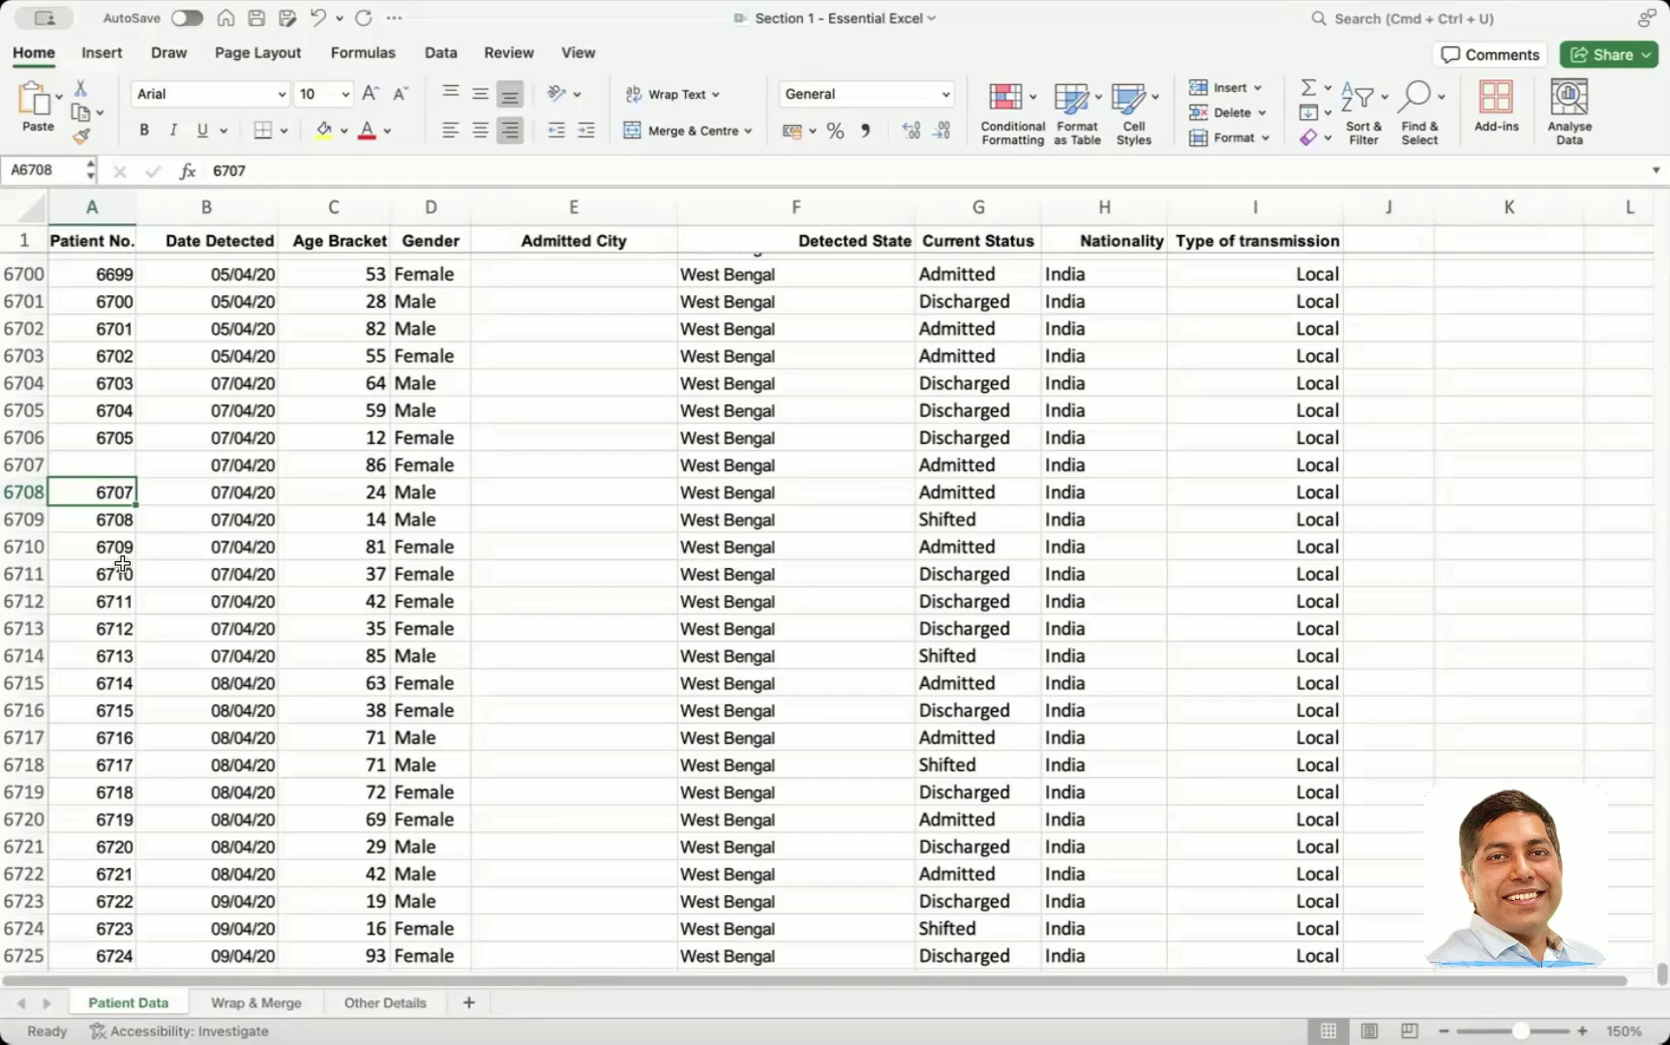
{"action": "key", "text": "super+Down"}
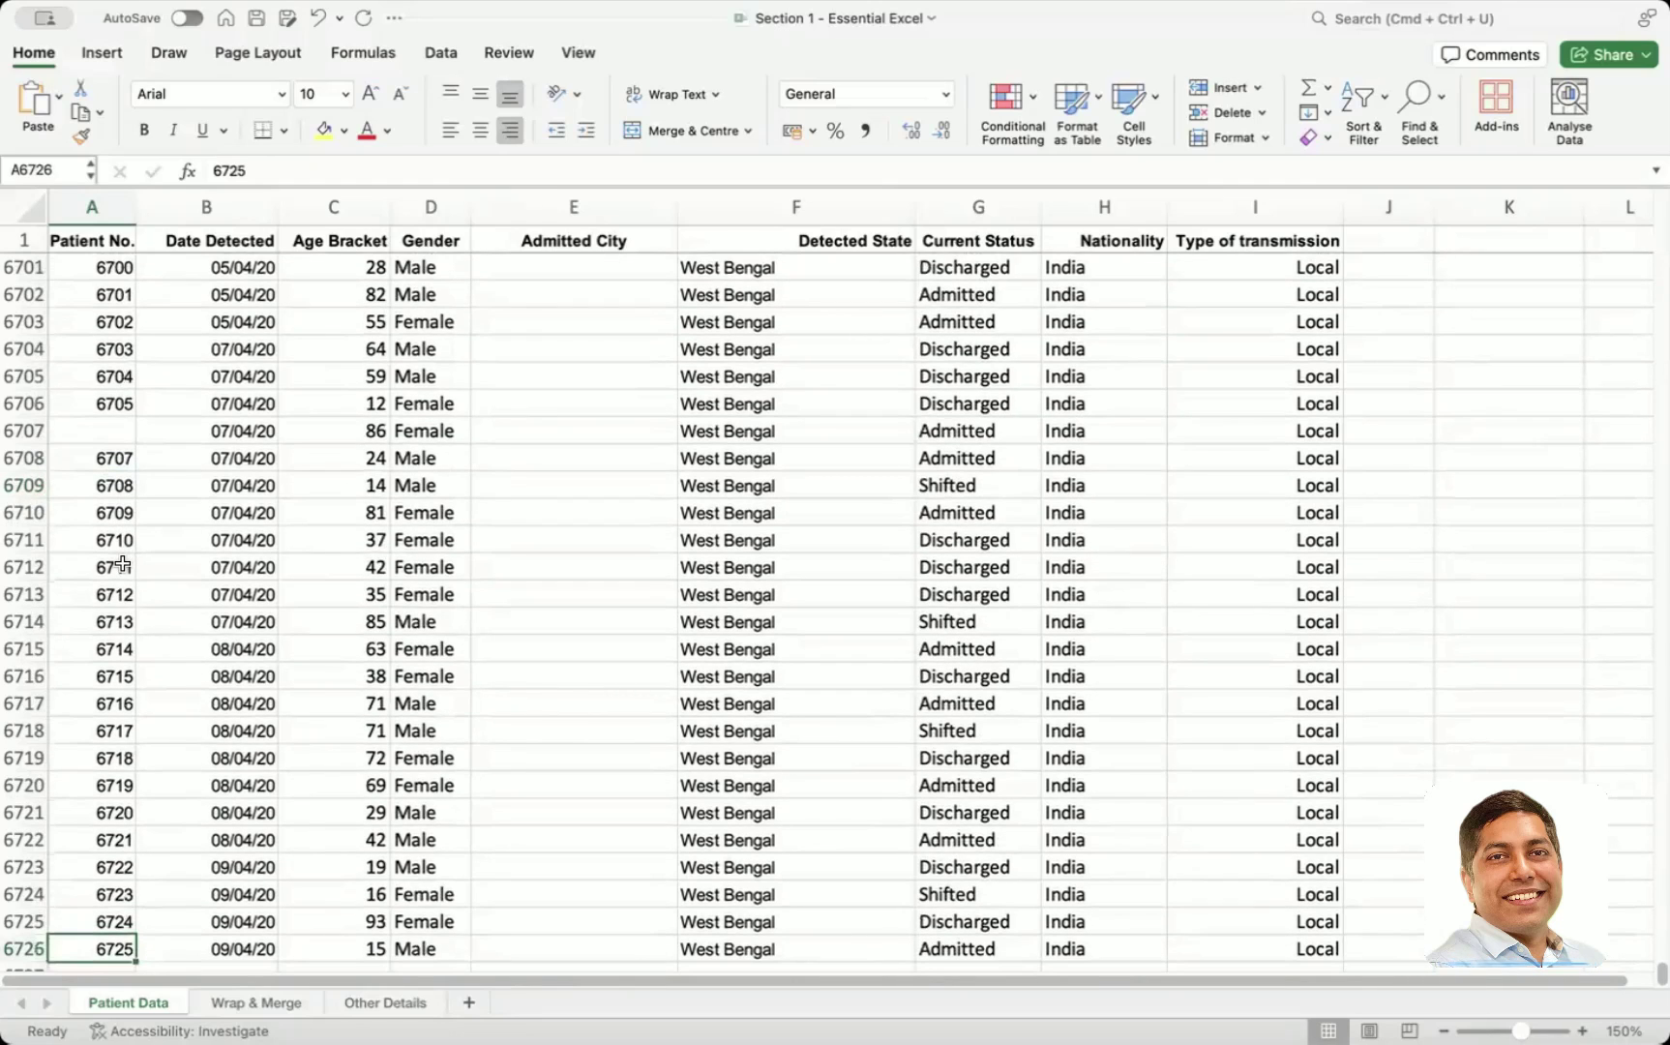
- Undo the clearing of the patient number in cell A6707
{"action": "left_click", "coordinate": [114, 433]}
{"action": "key", "text": "super+z"}
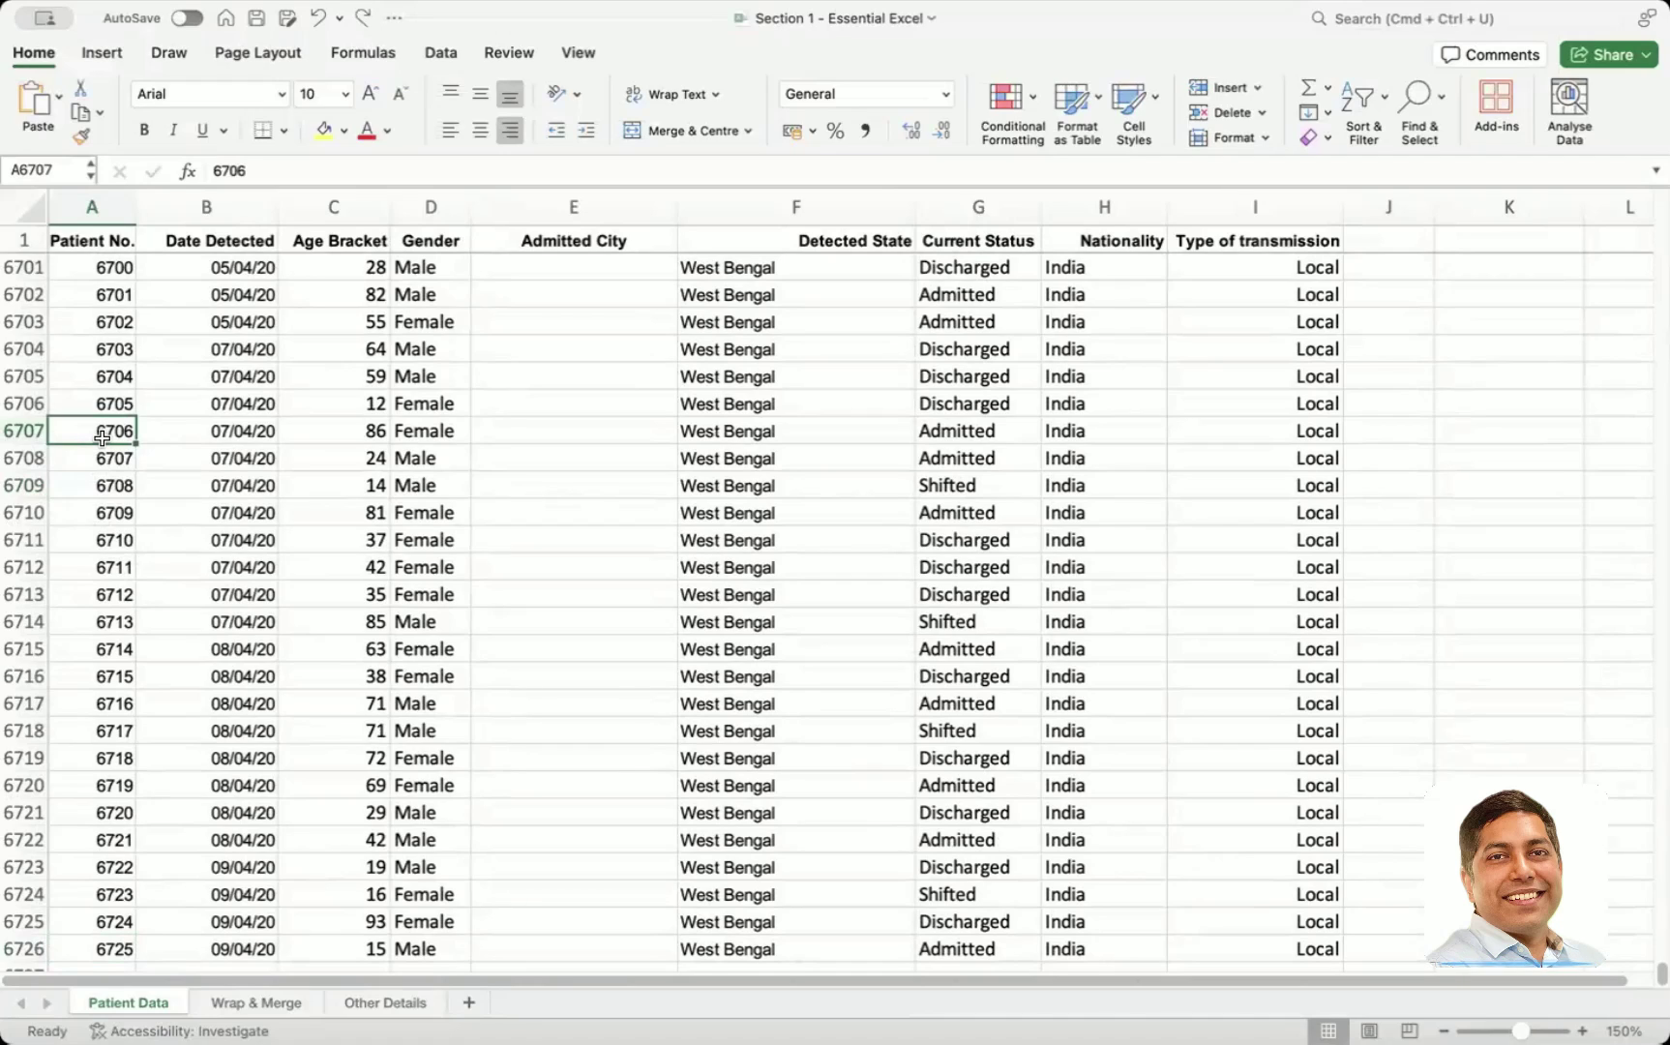
- Move along row 6707 to the blank Admitted City cell E6707
{"action": "key", "text": "Right"}
{"action": "key", "text": "Right"}
{"action": "key", "text": "Right"}
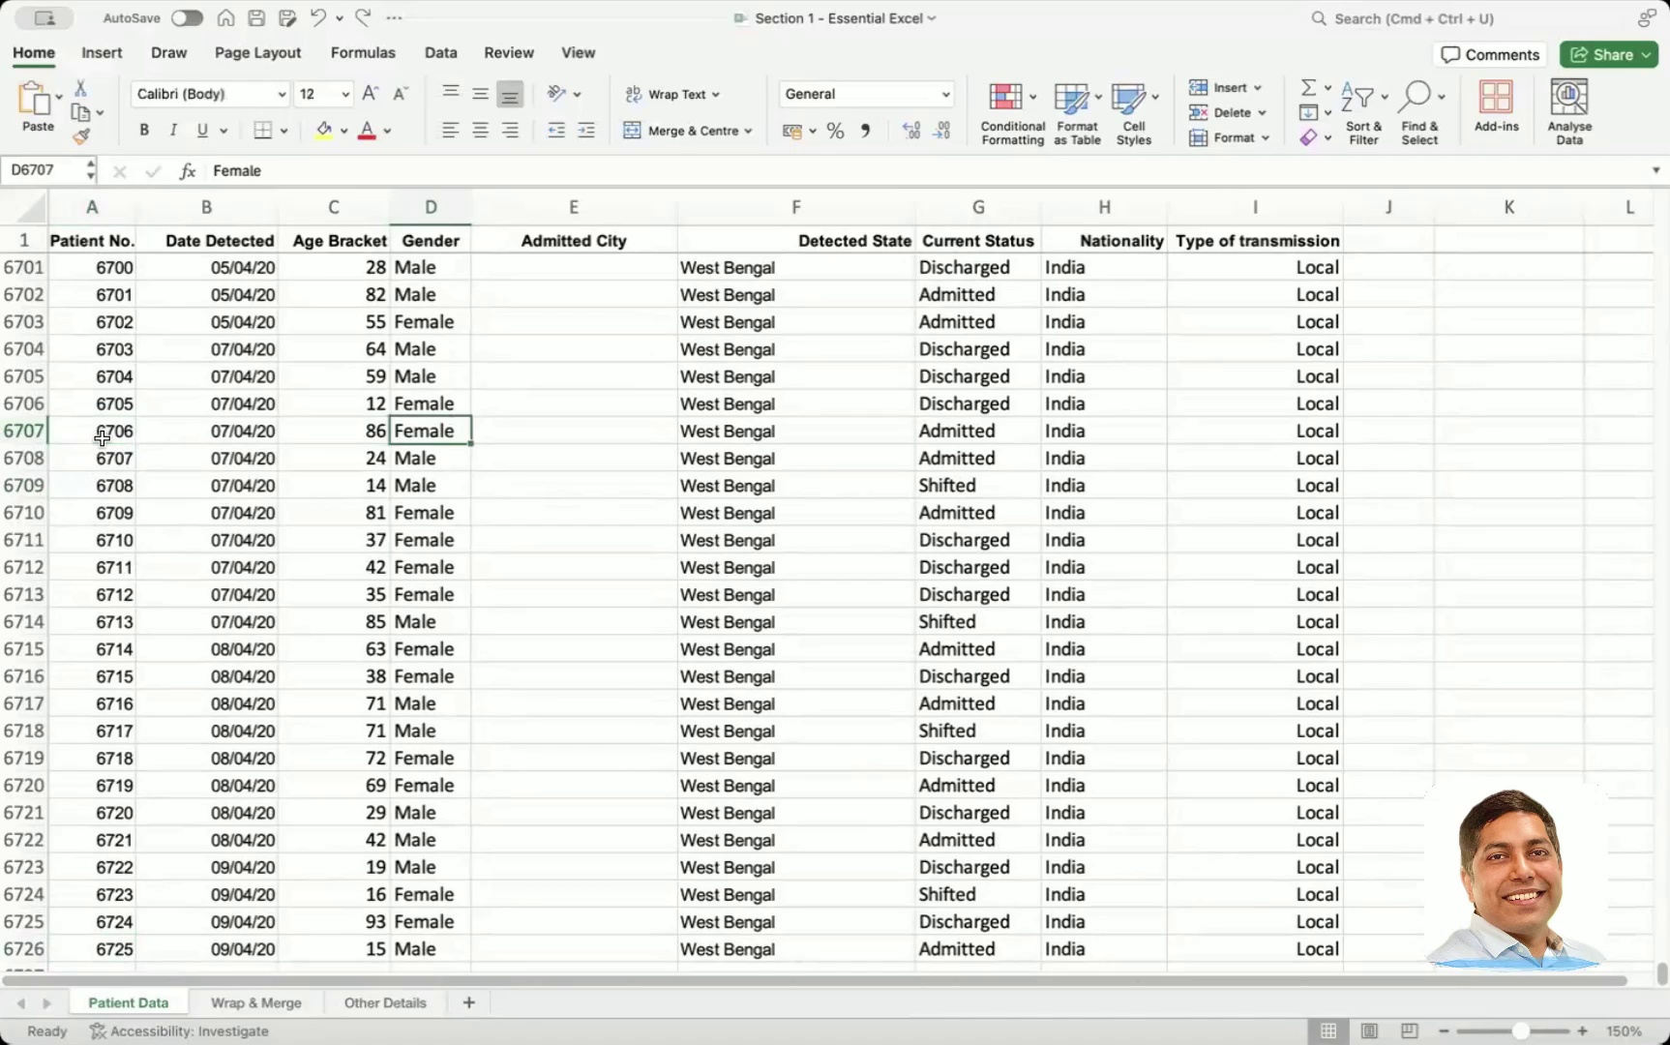
{"action": "scroll", "coordinate": [631, 480], "scroll_direction": "up", "scroll_amount": 1}
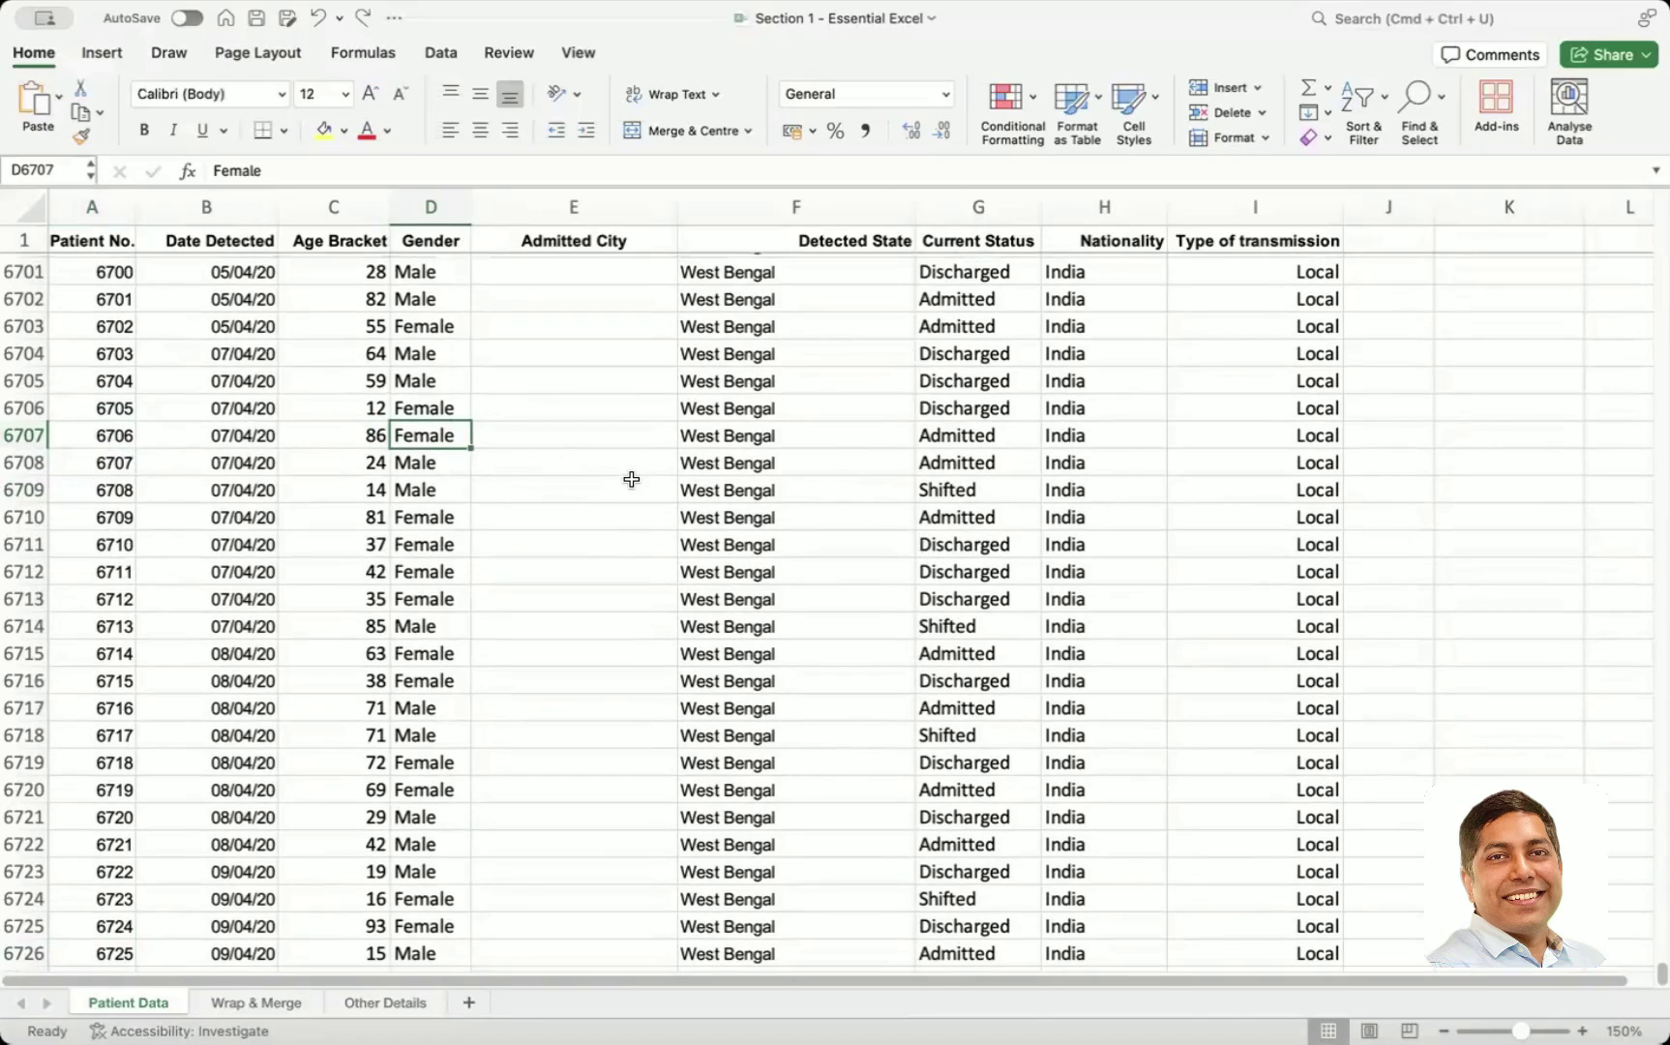
{"action": "left_click", "coordinate": [544, 444]}
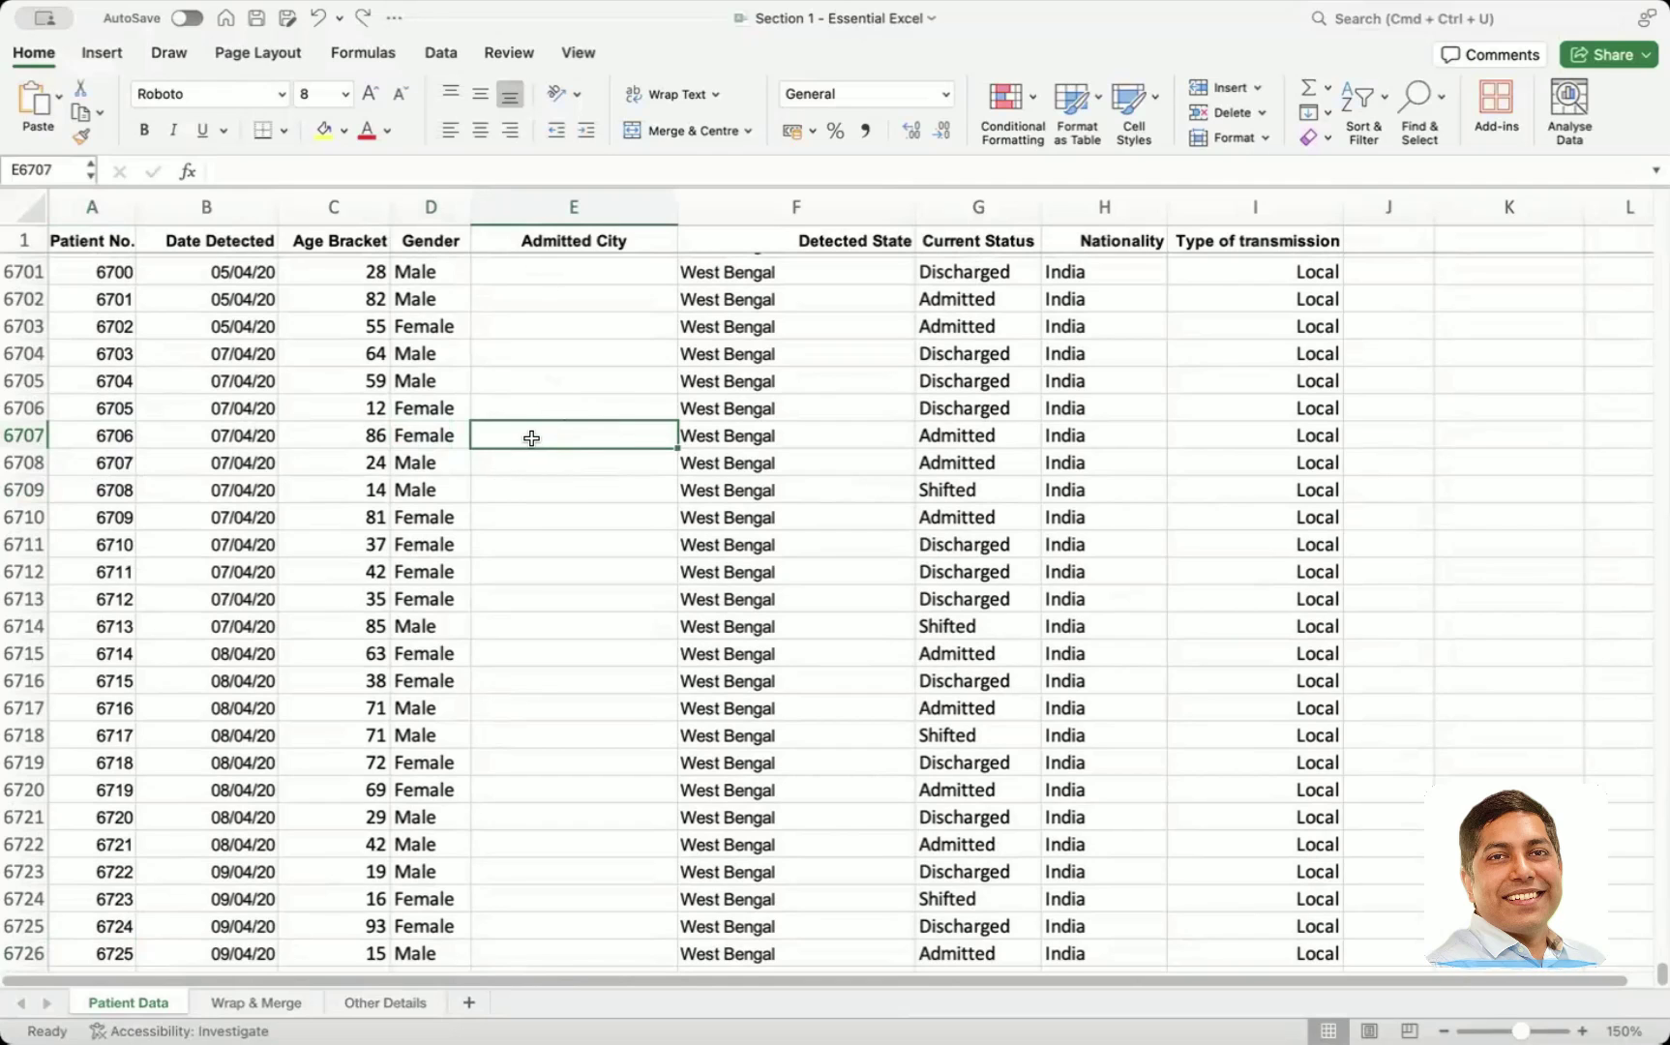
- Return to the Patient No. column and go to its first record in cell A2
{"action": "scroll", "coordinate": [531, 438], "scroll_direction": "up", "scroll_amount": 20}
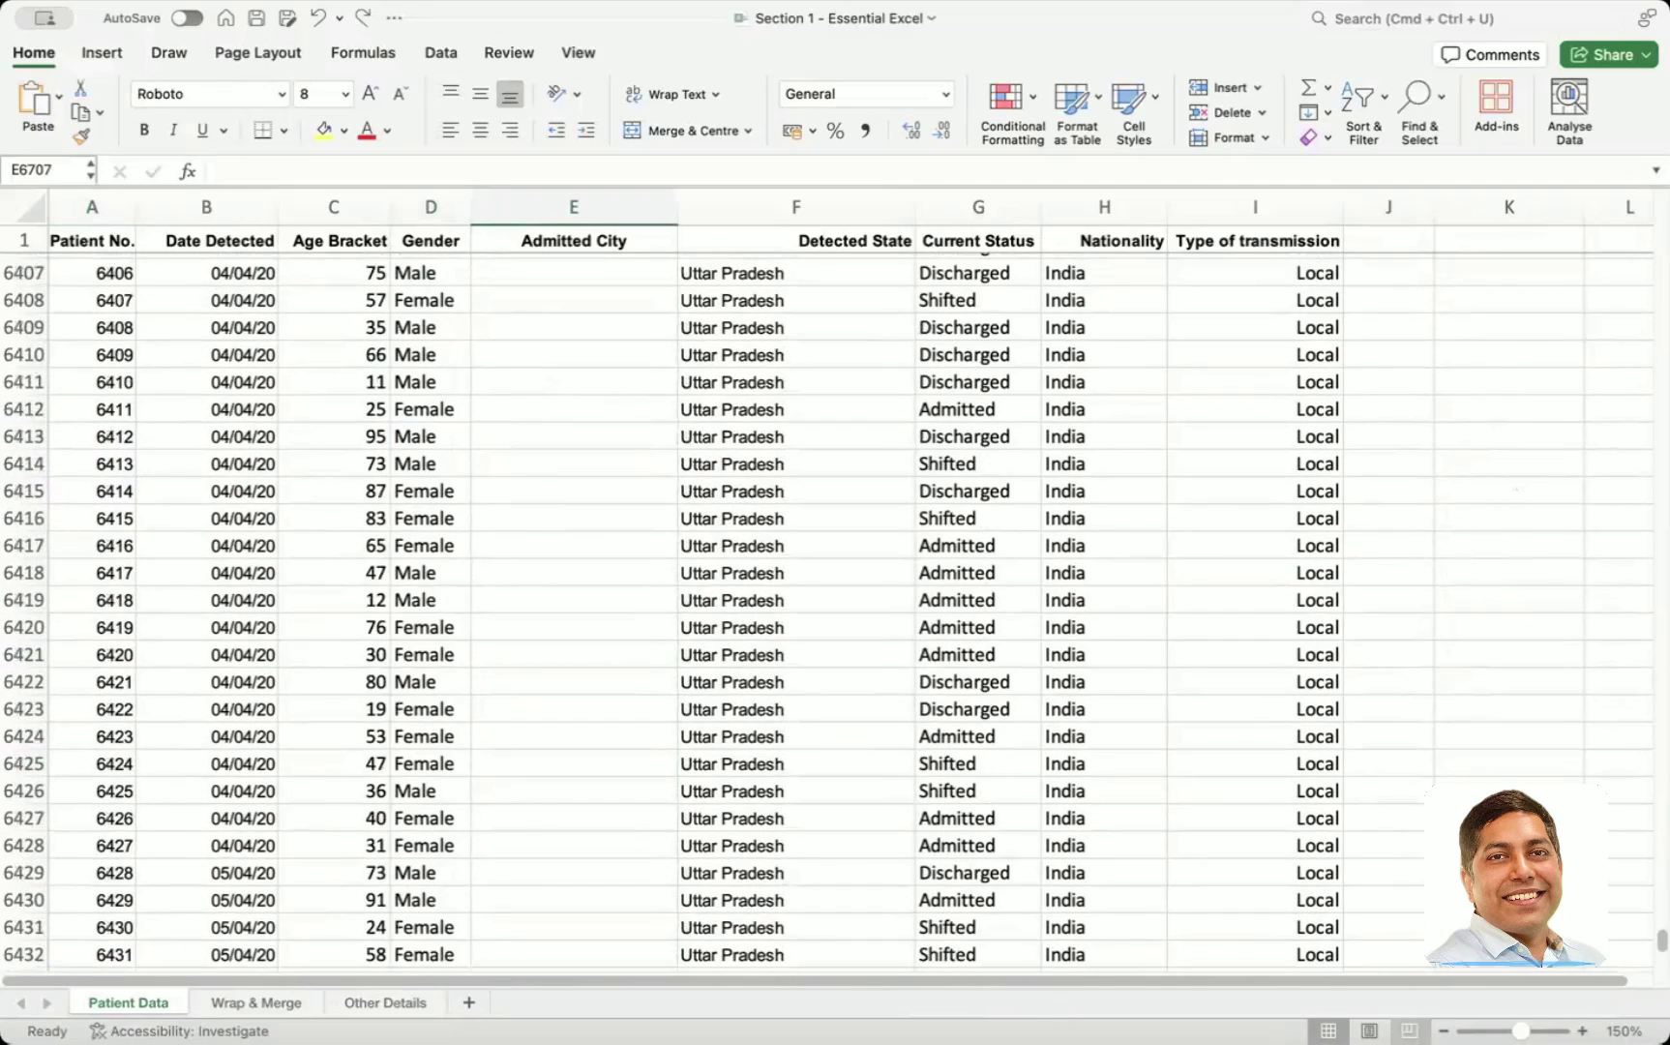
{"action": "left_click", "coordinate": [112, 895]}
{"action": "left_click", "coordinate": [114, 486]}
{"action": "key", "text": "ctrl+Up"}
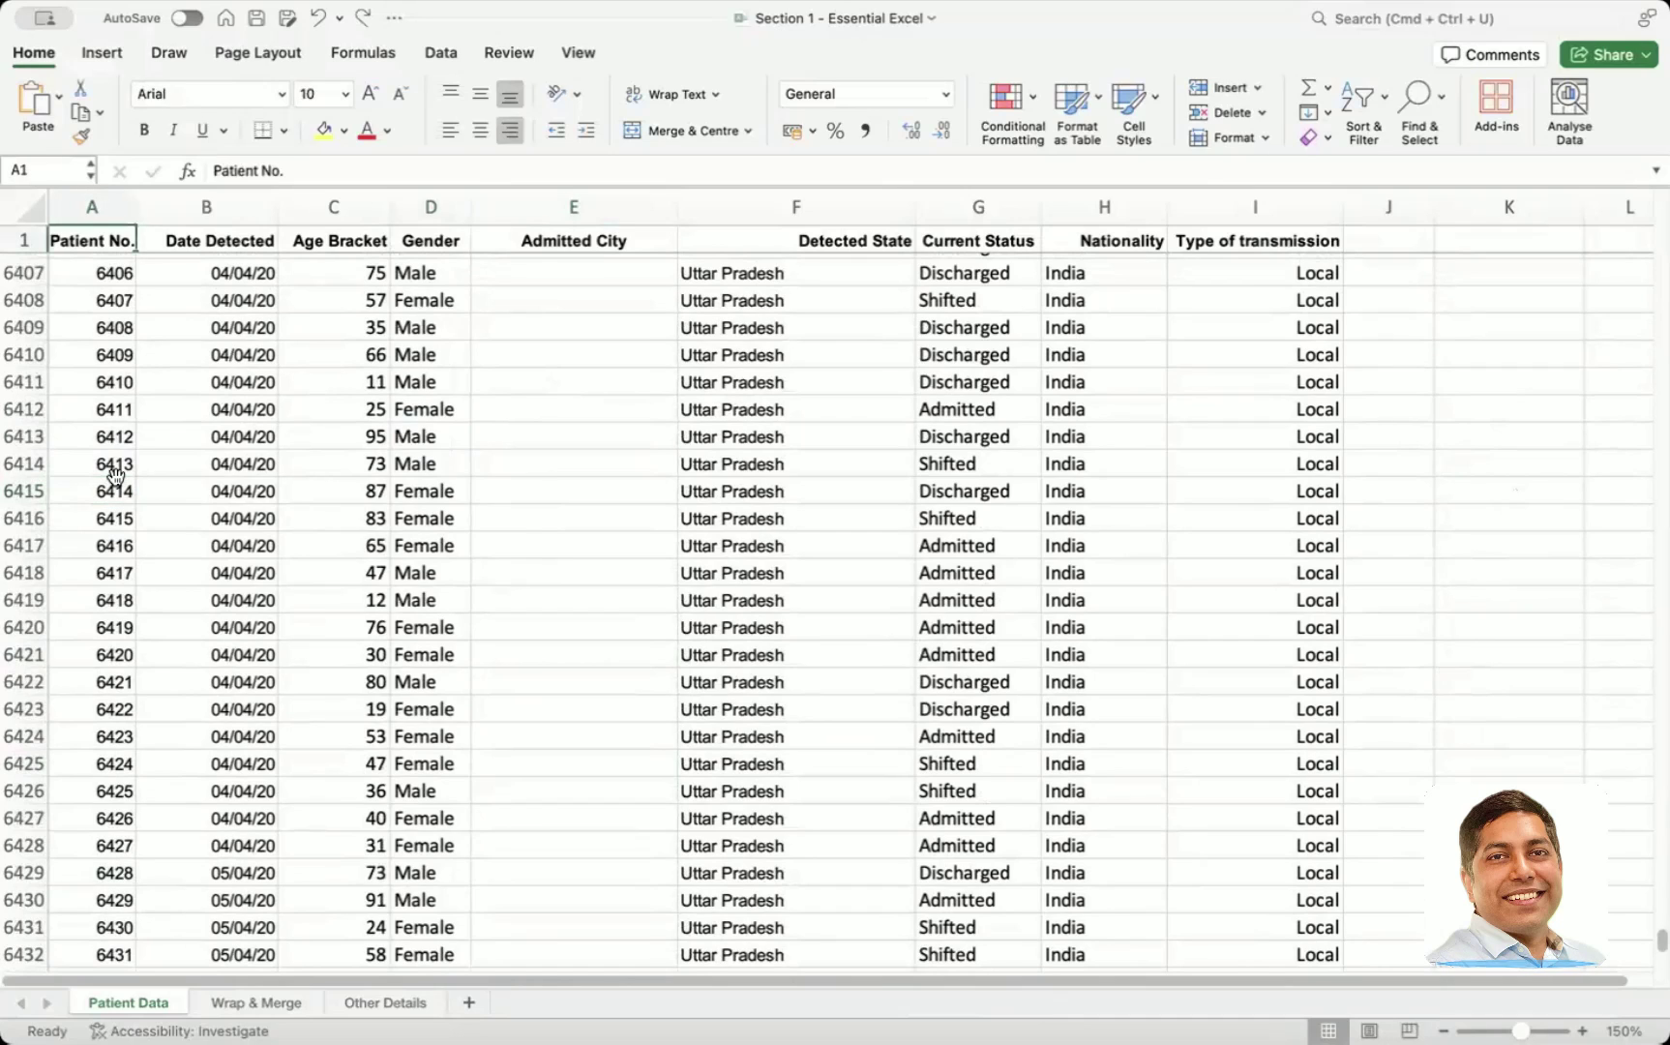
{"action": "key", "text": "Down"}
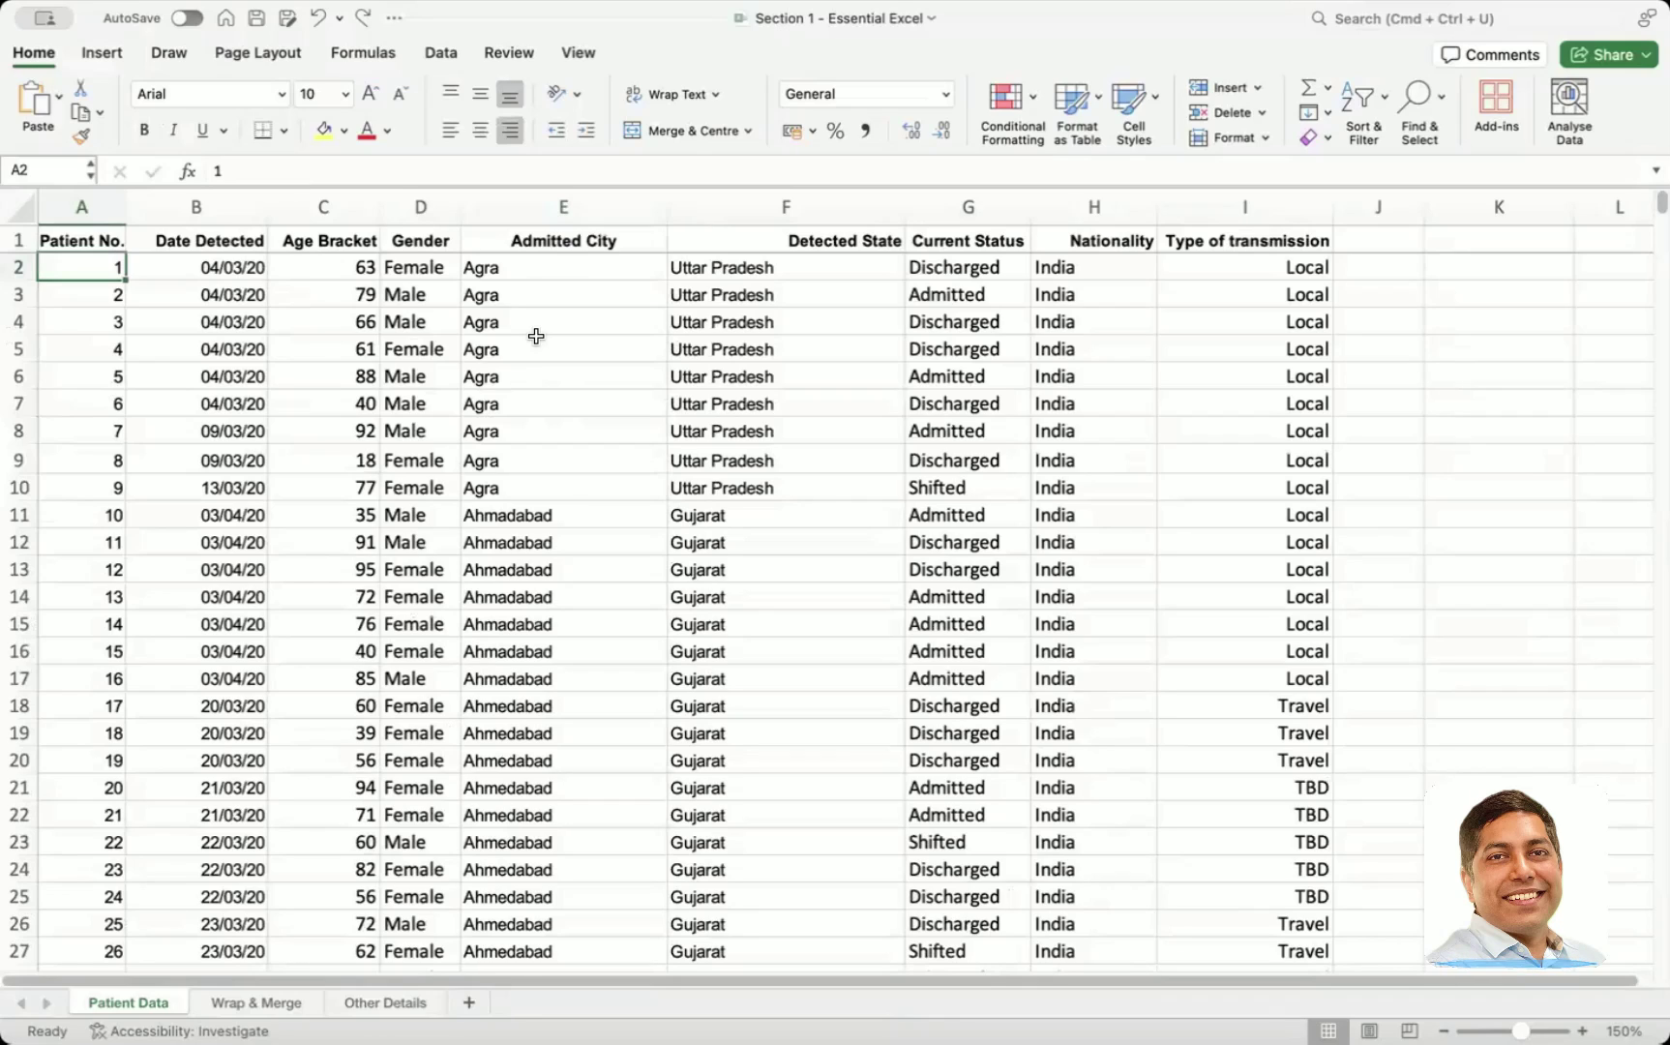
- Jump around the data edges from A2 to the last column, down to the last row, back across the gaps to column A and up to A2
{"action": "key", "text": "ctrl+Right"}
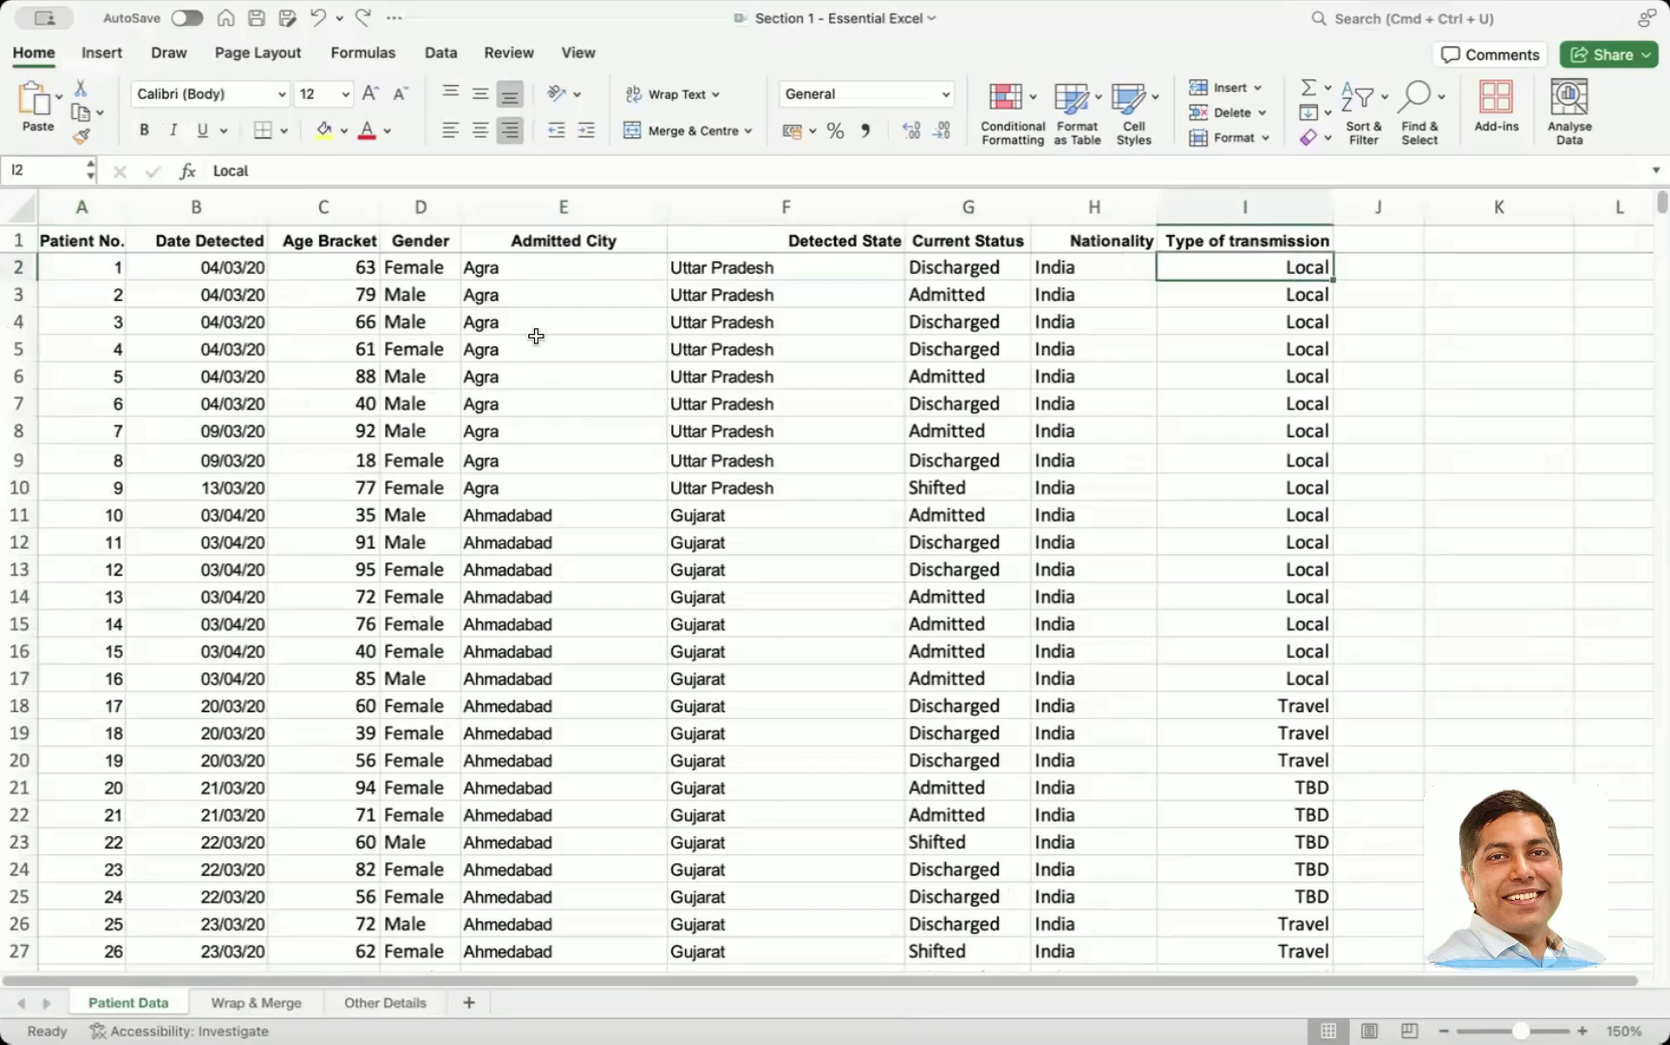
{"action": "key", "text": "ctrl+Down"}
{"action": "key", "text": "ctrl+Left"}
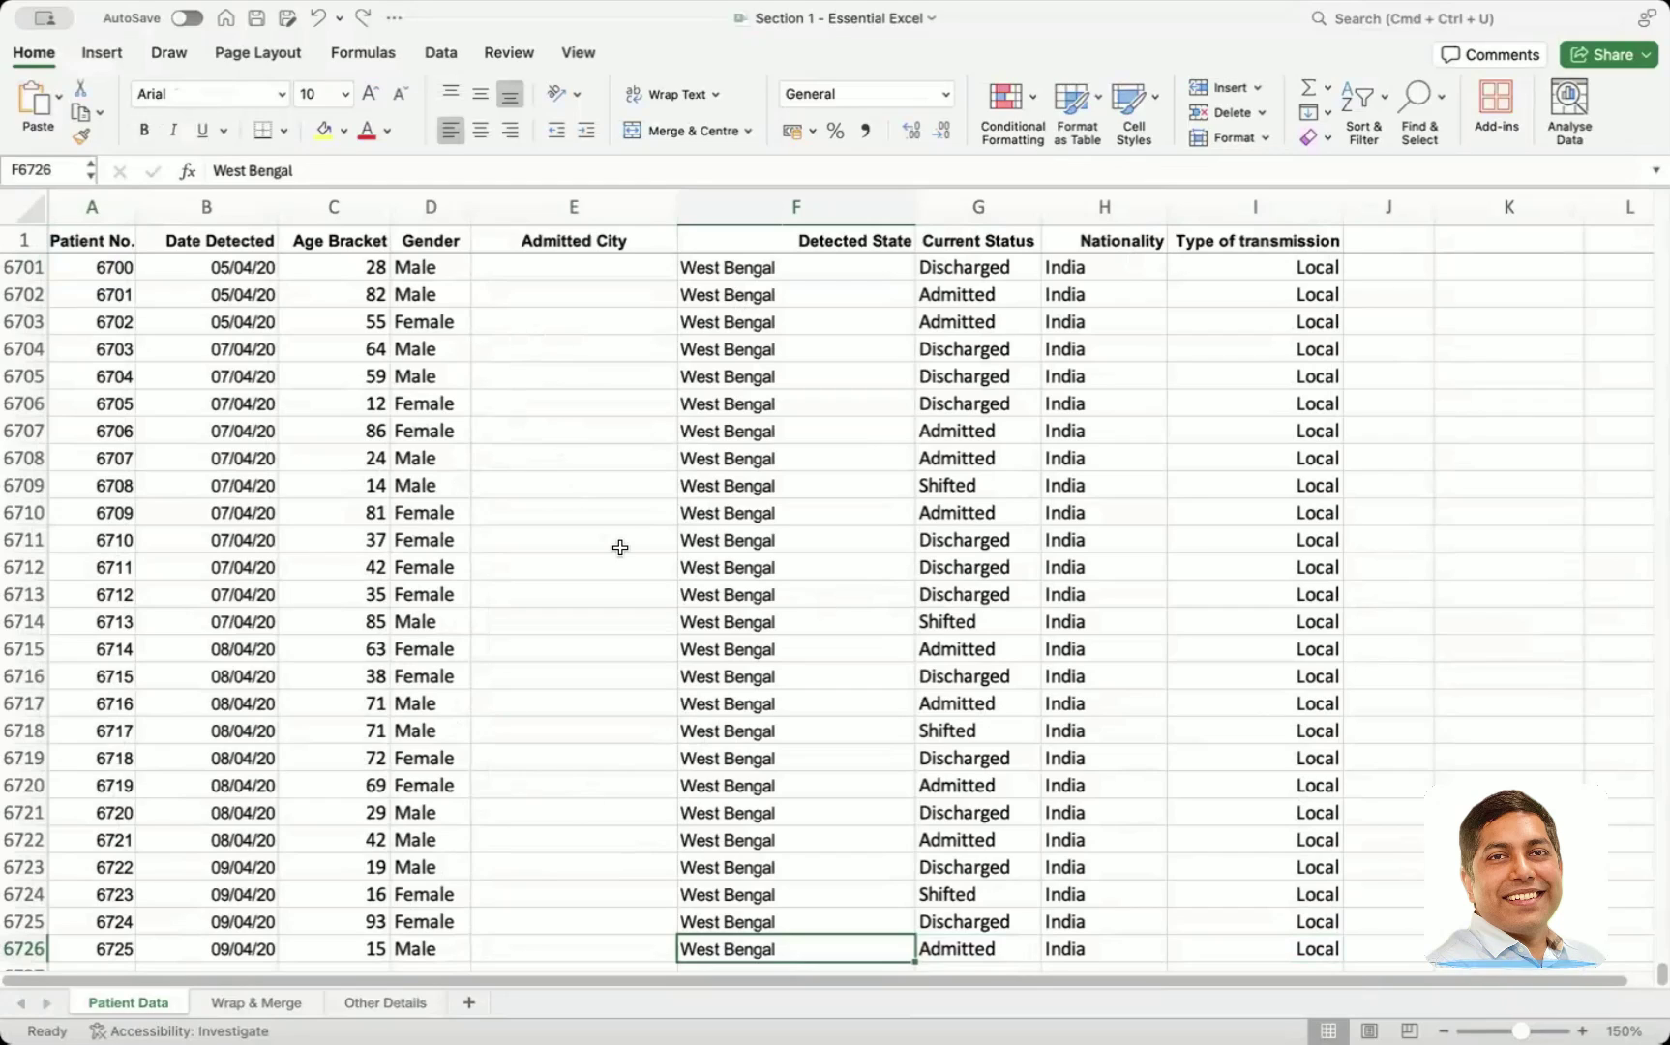
{"action": "key", "text": "ctrl+Left"}
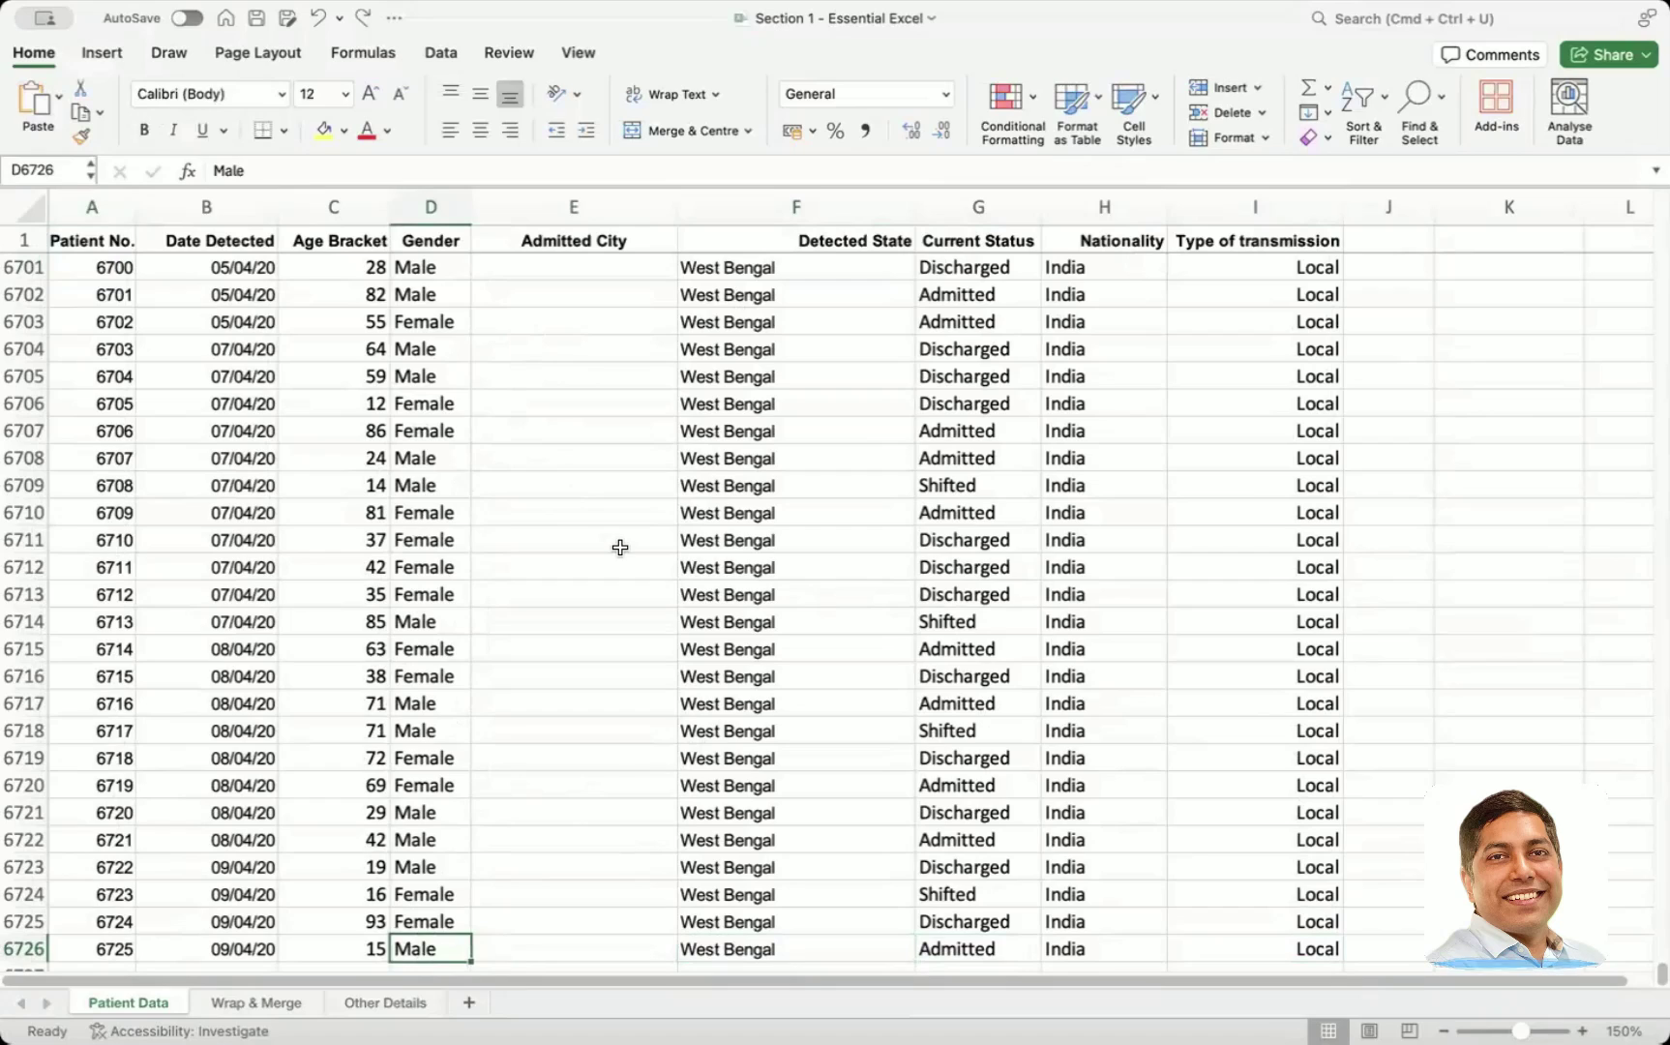
{"action": "key", "text": "ctrl+Left"}
{"action": "key", "text": "ctrl+Up"}
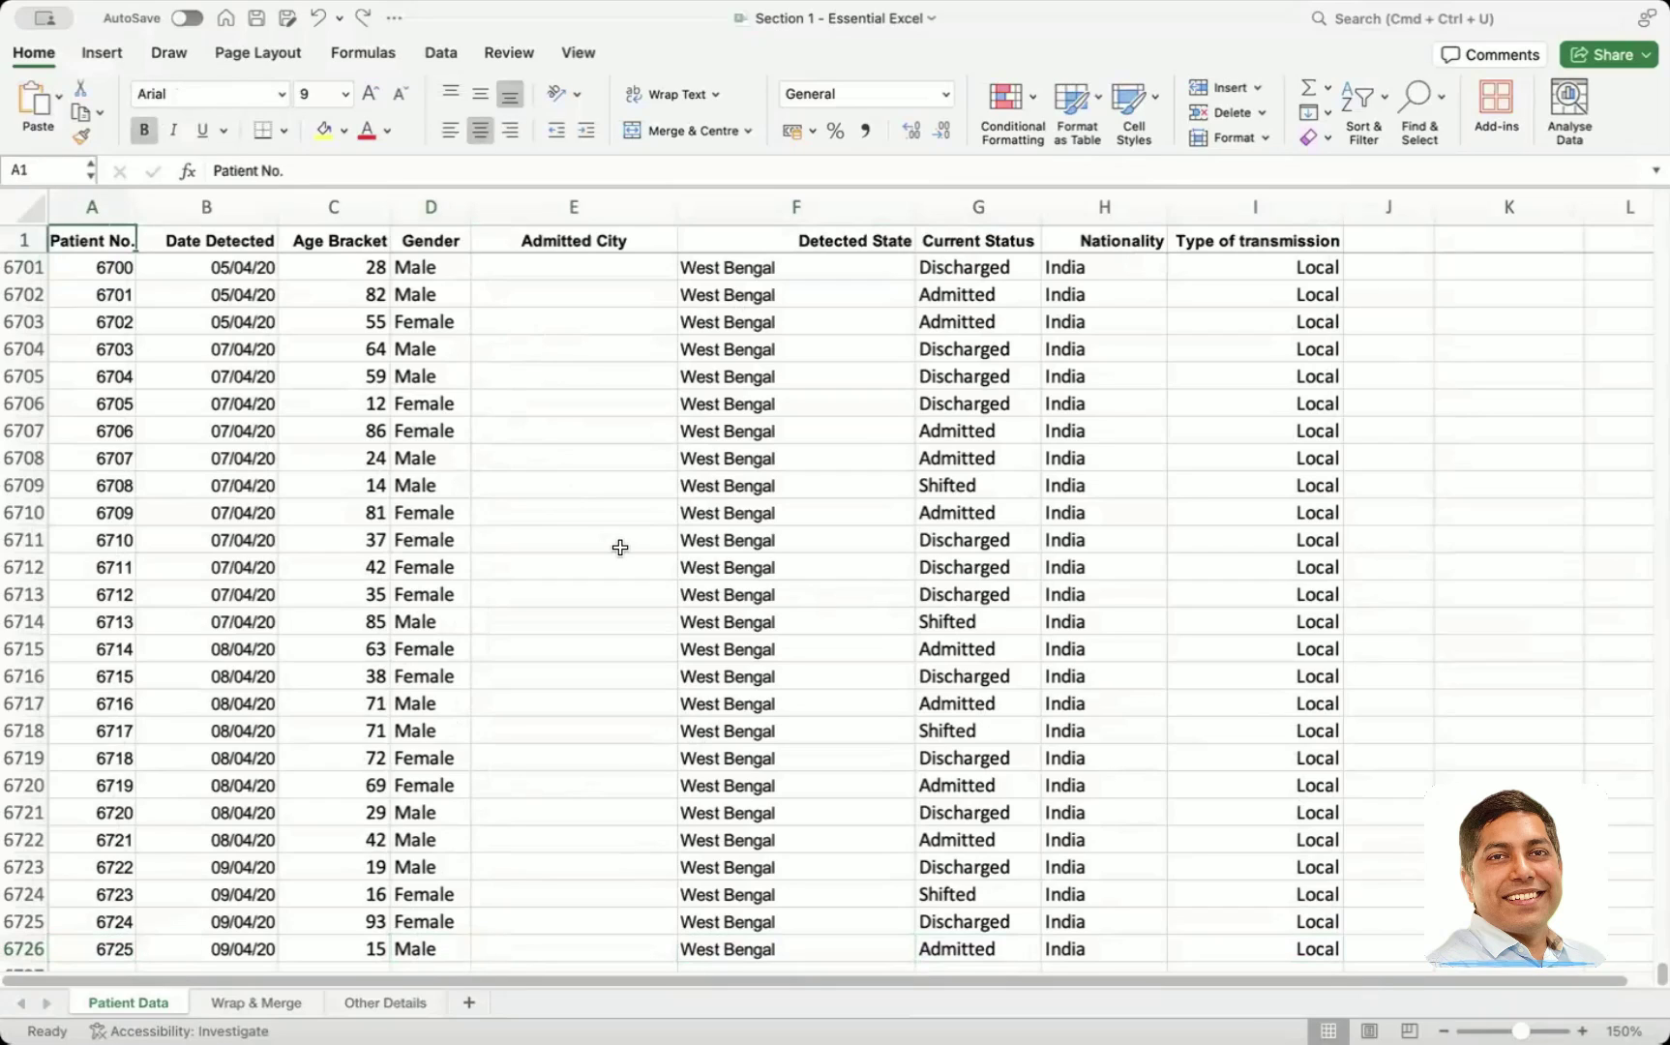
{"action": "key", "text": "Down"}
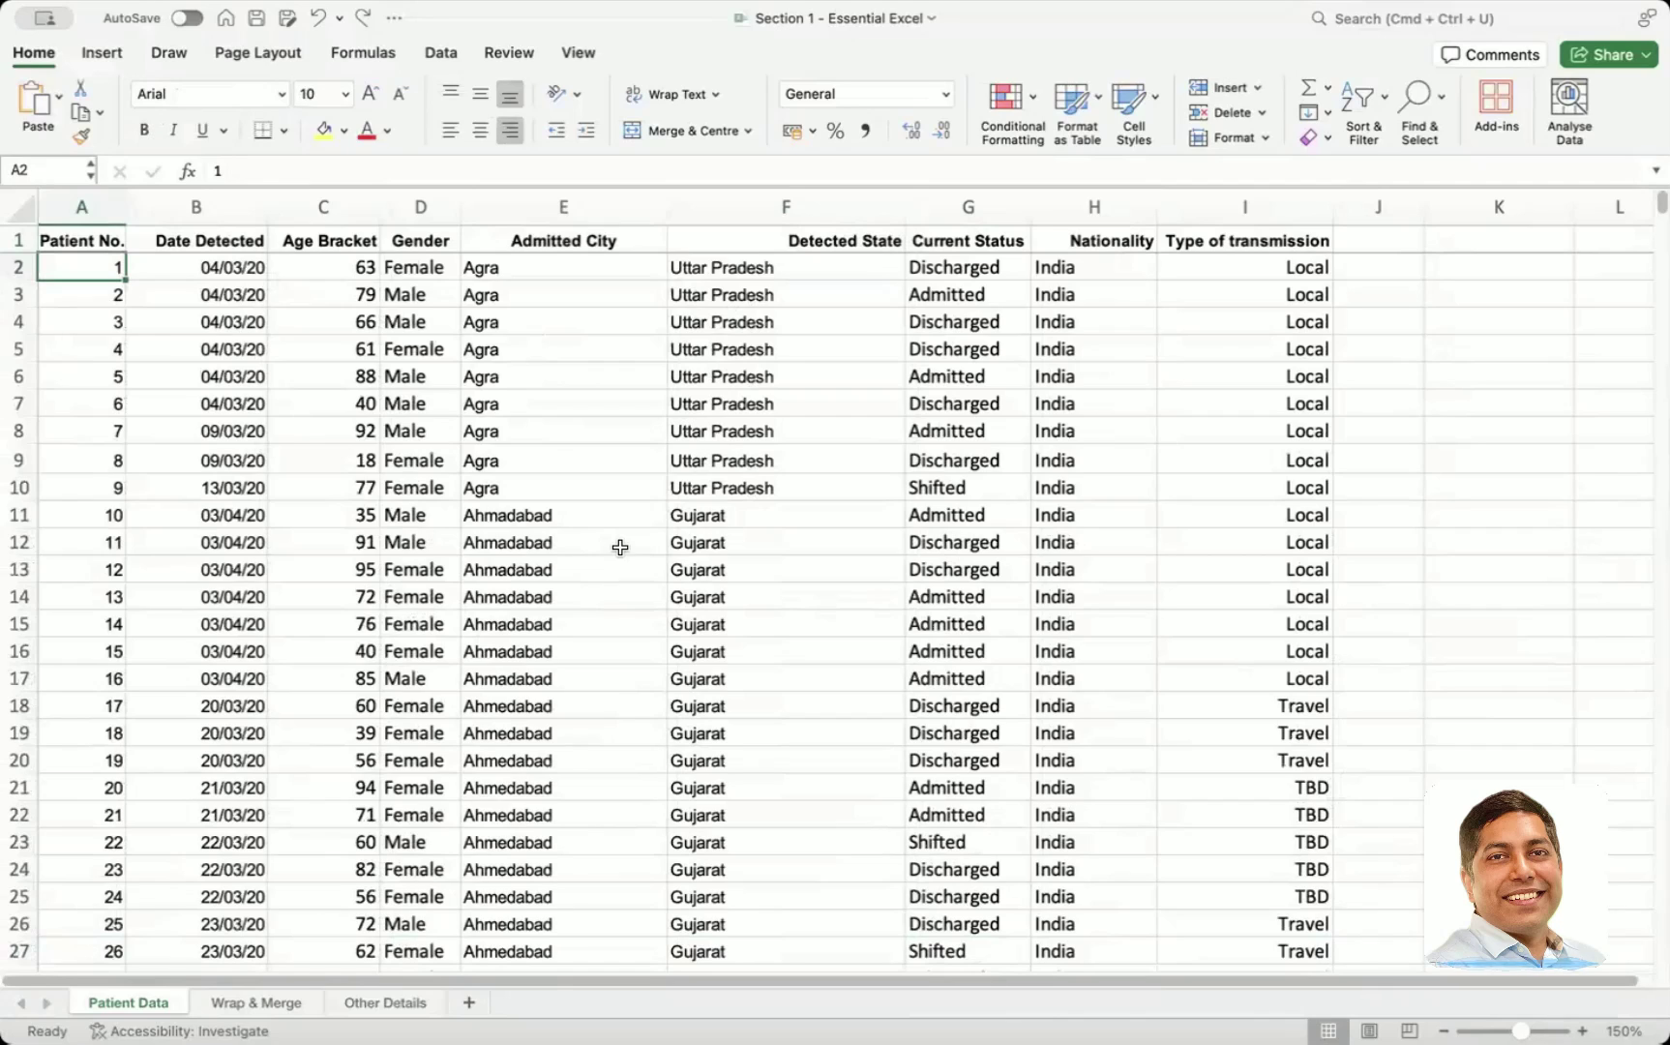
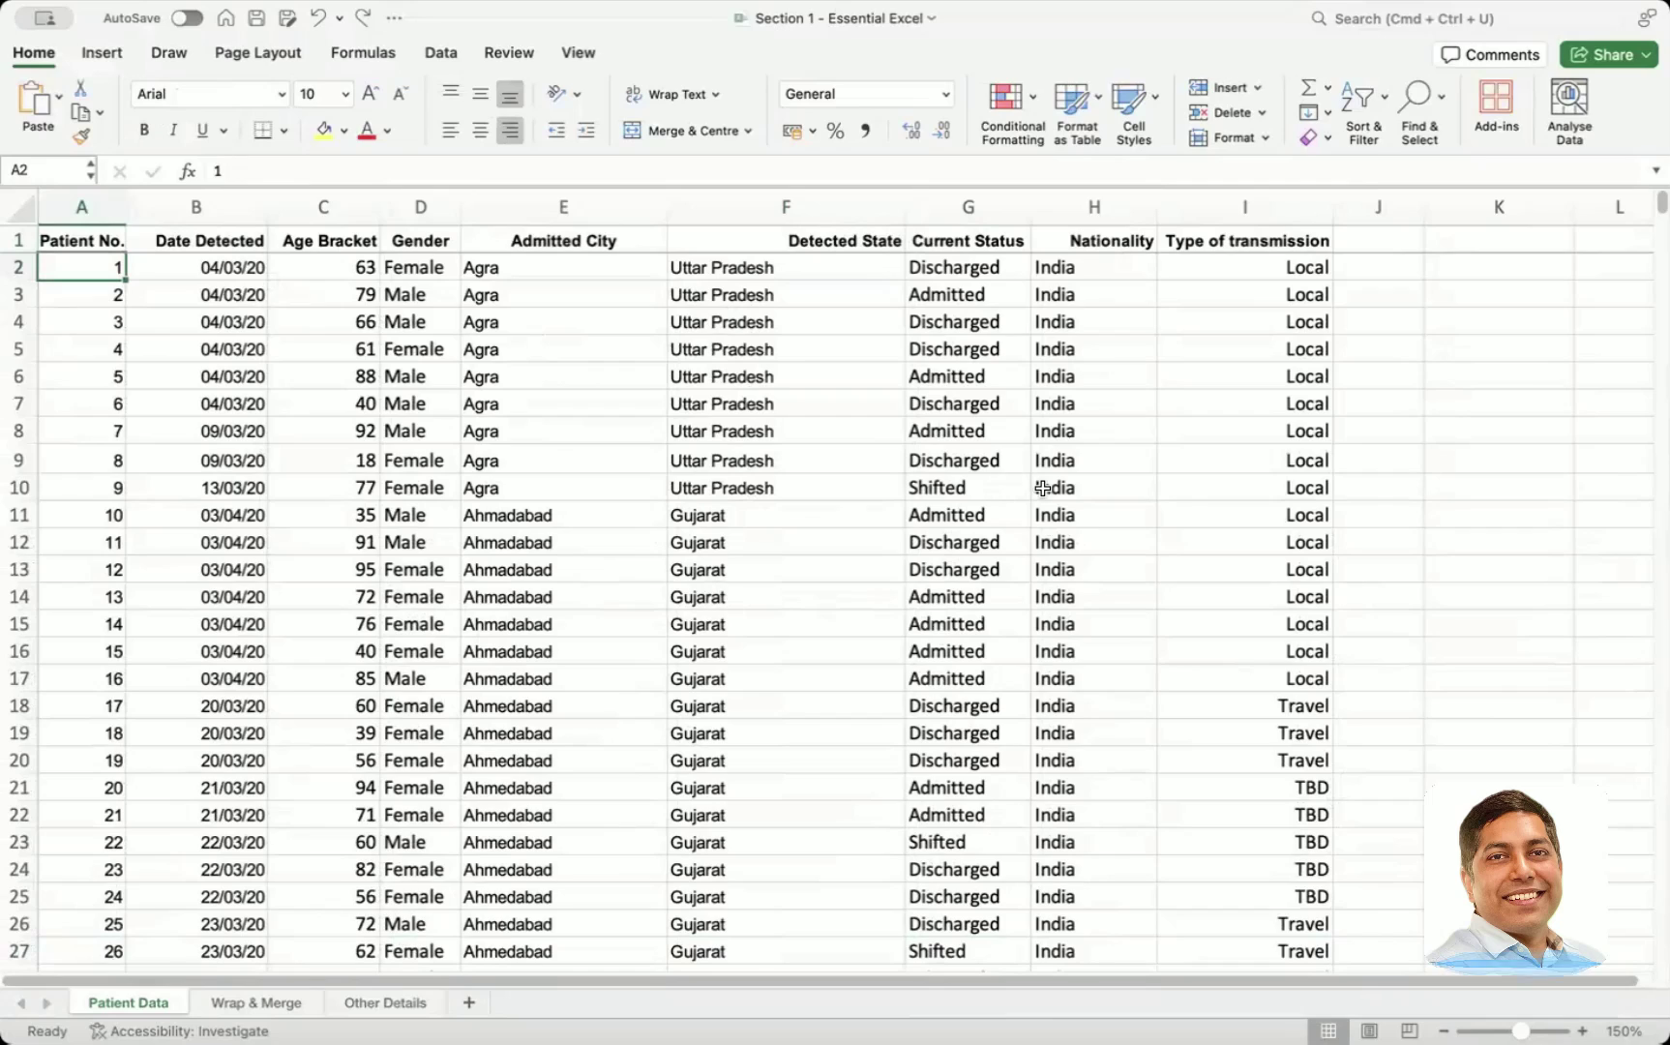
- Select the entire contiguous patient data table from cell A2
{"action": "scroll", "coordinate": [1042, 489], "scroll_direction": "right", "scroll_amount": 2}
{"action": "key", "text": "super+a"}
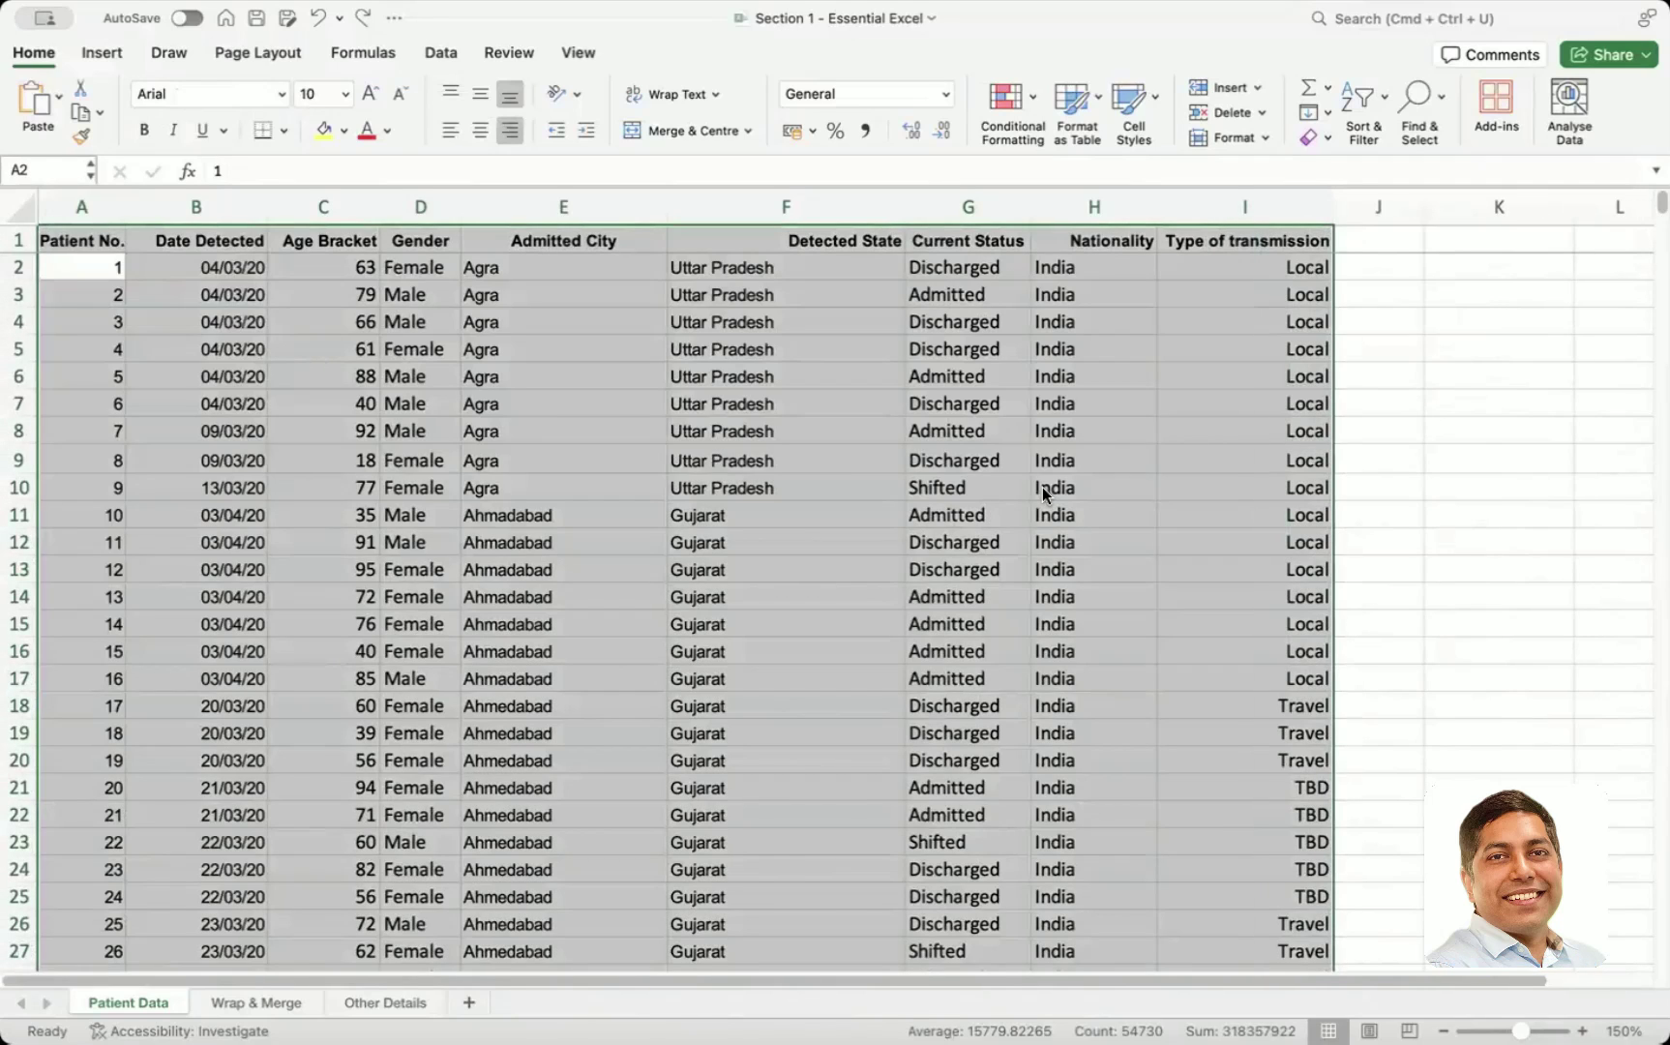
- Enter "Hello" in cell K7 and "Hi" in cell K8, separated from the table by the empty column J
{"action": "left_click", "coordinate": [1470, 396]}
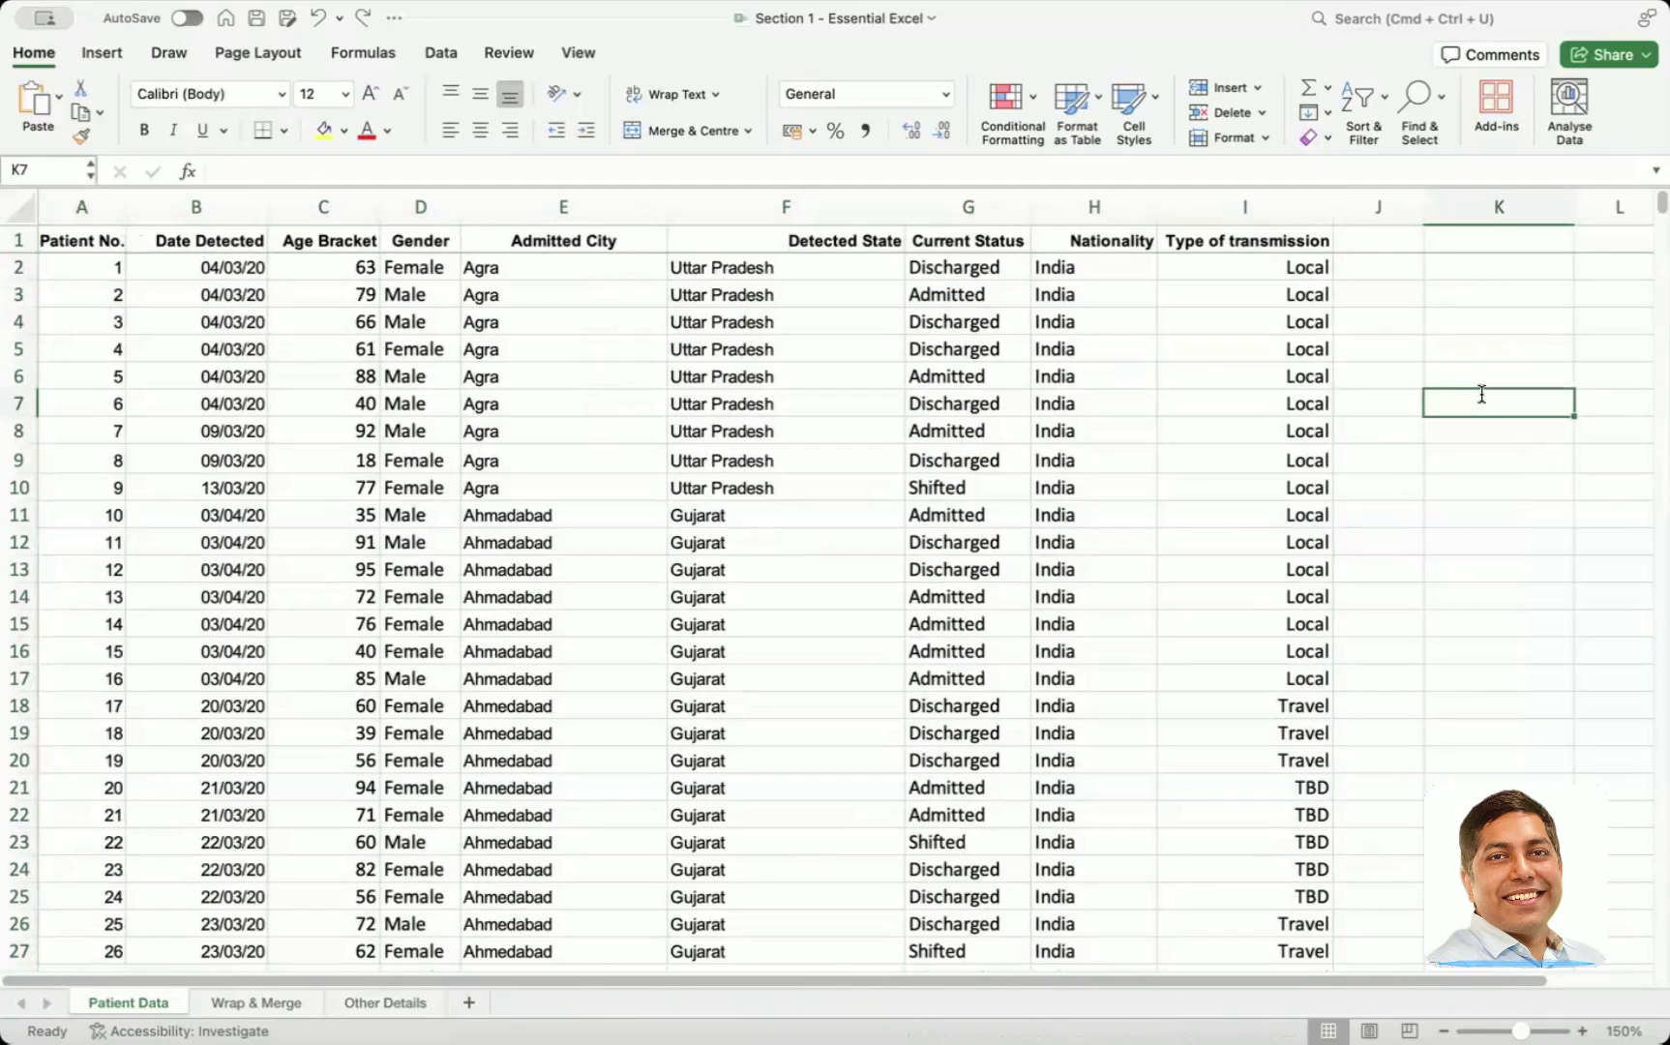
{"action": "type", "text": "Hello"}
{"action": "key", "text": "Return"}
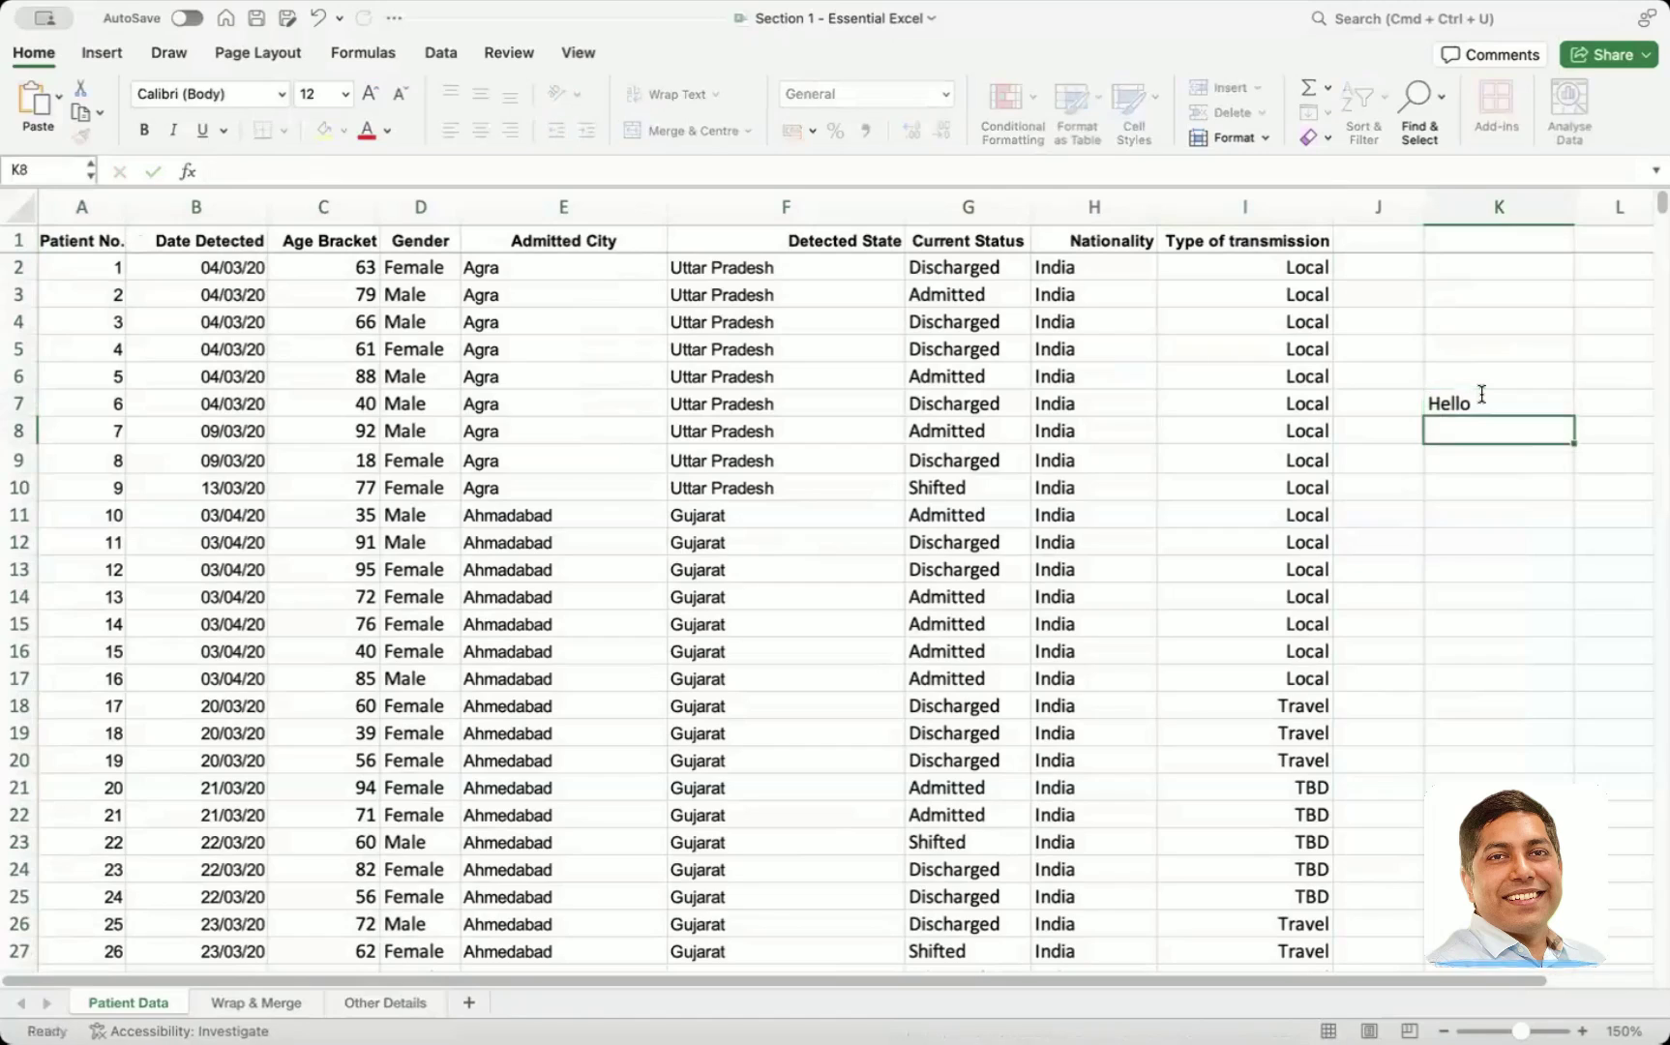
{"action": "left_click", "coordinate": [1480, 394]}
{"action": "left_click", "coordinate": [1375, 396]}
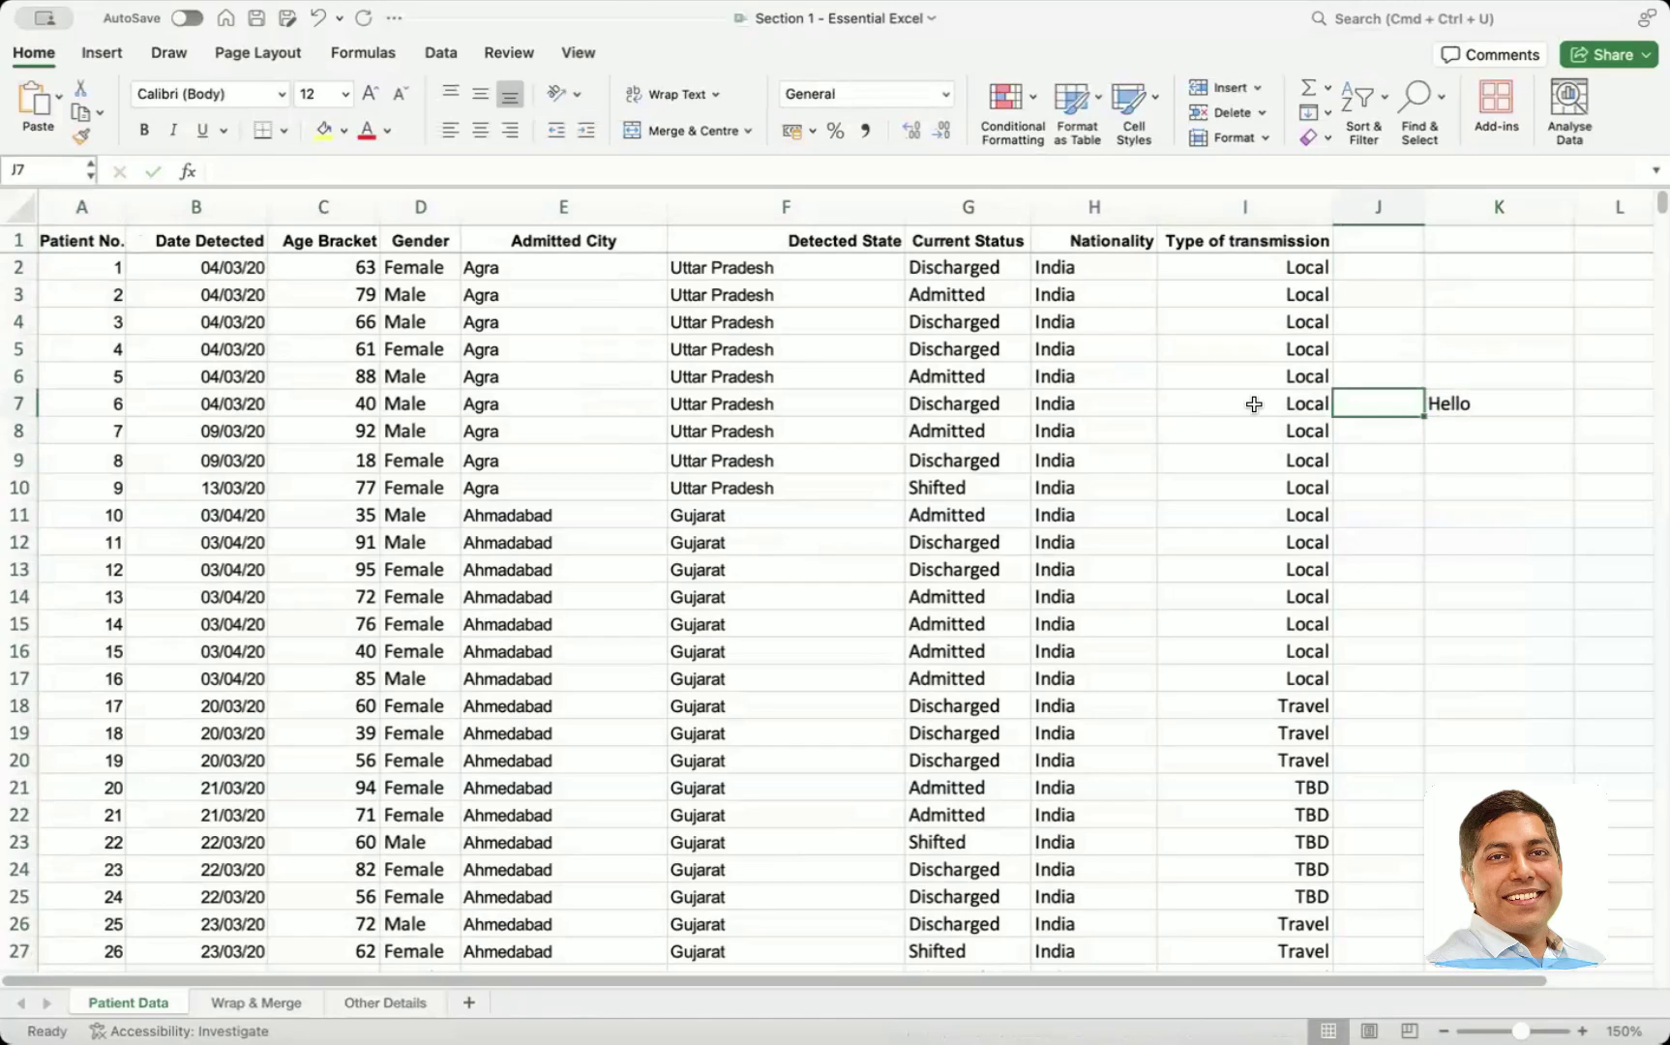
{"action": "left_click", "coordinate": [1457, 431]}
{"action": "type", "text": "Hi"}
{"action": "key", "text": "Return"}
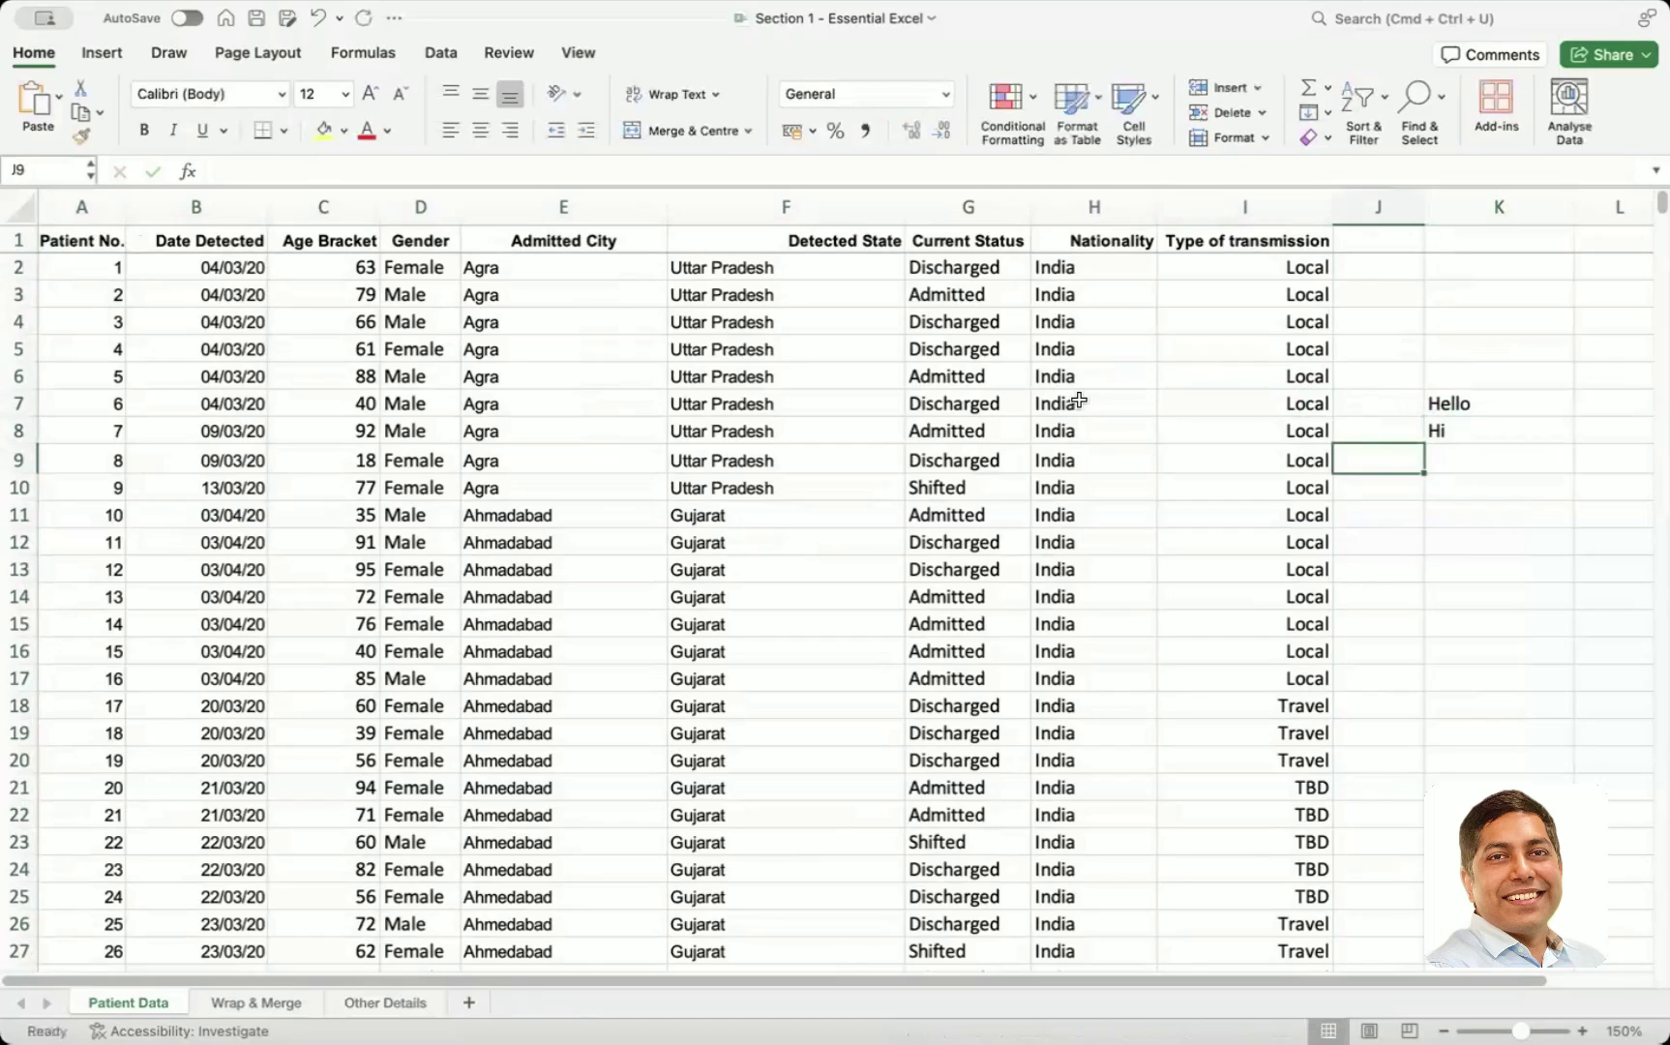
- Select the patient data table from cell E11, and extend the selection to the entire worksheet
{"action": "left_click", "coordinate": [411, 489]}
{"action": "left_click", "coordinate": [561, 514]}
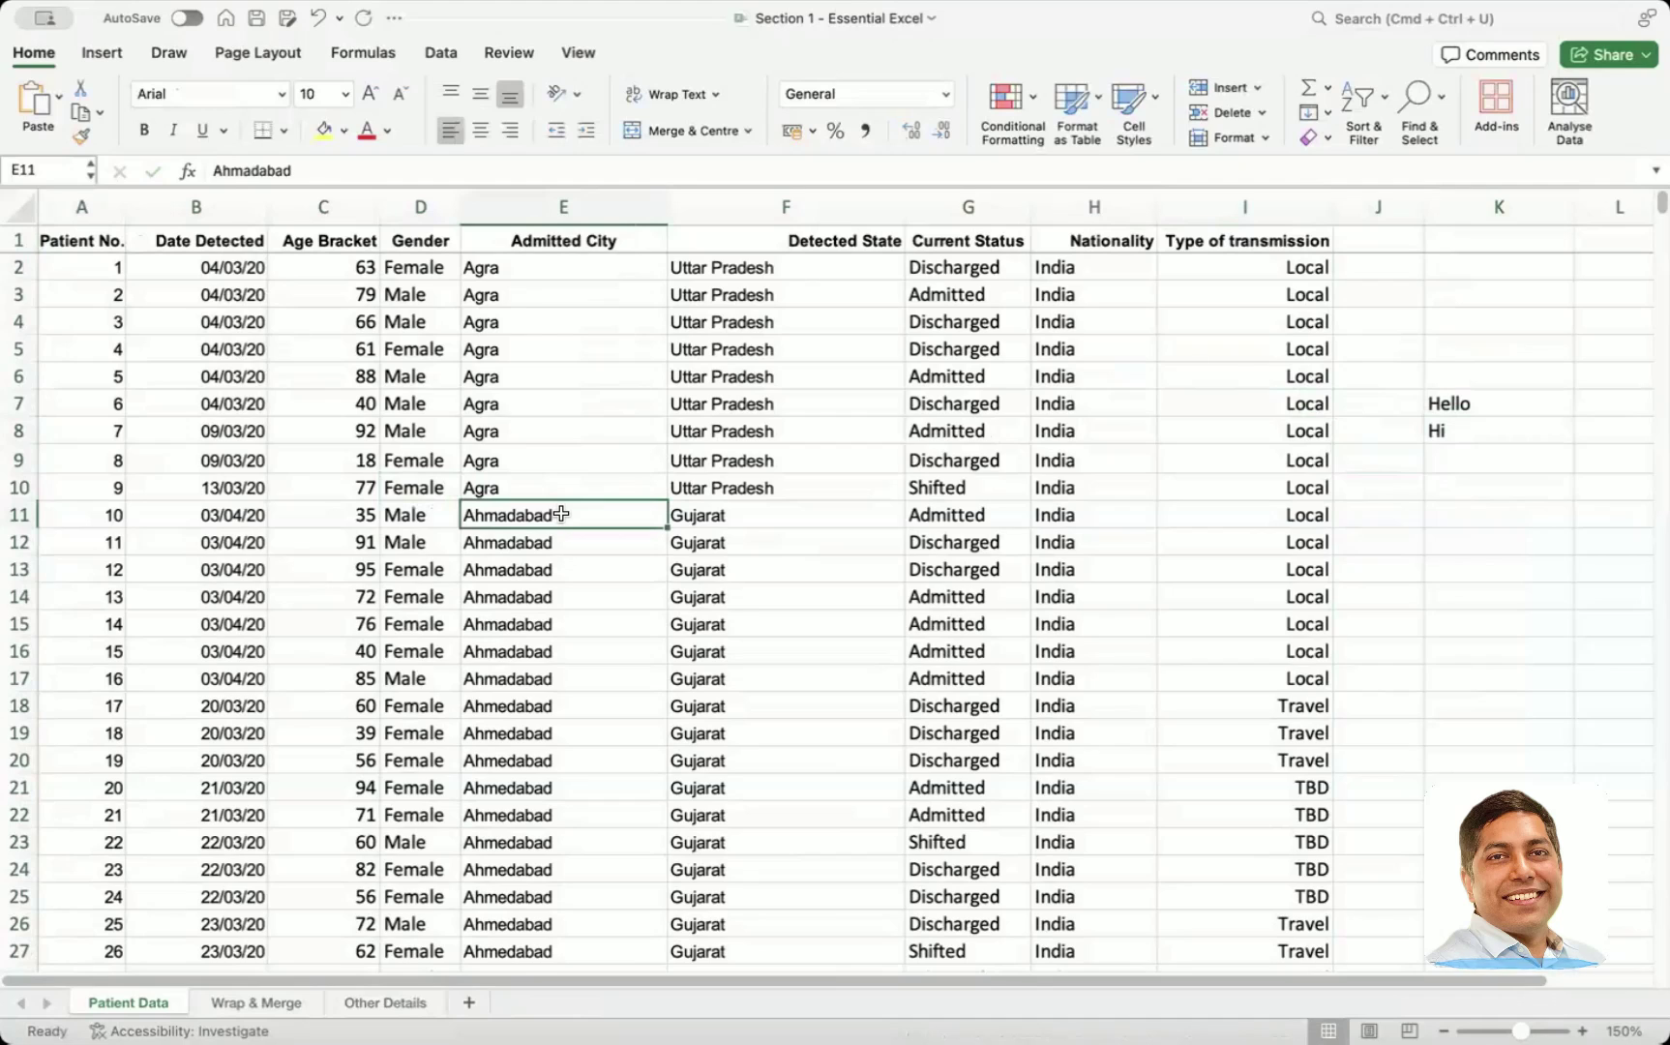
{"action": "key", "text": "super+a"}
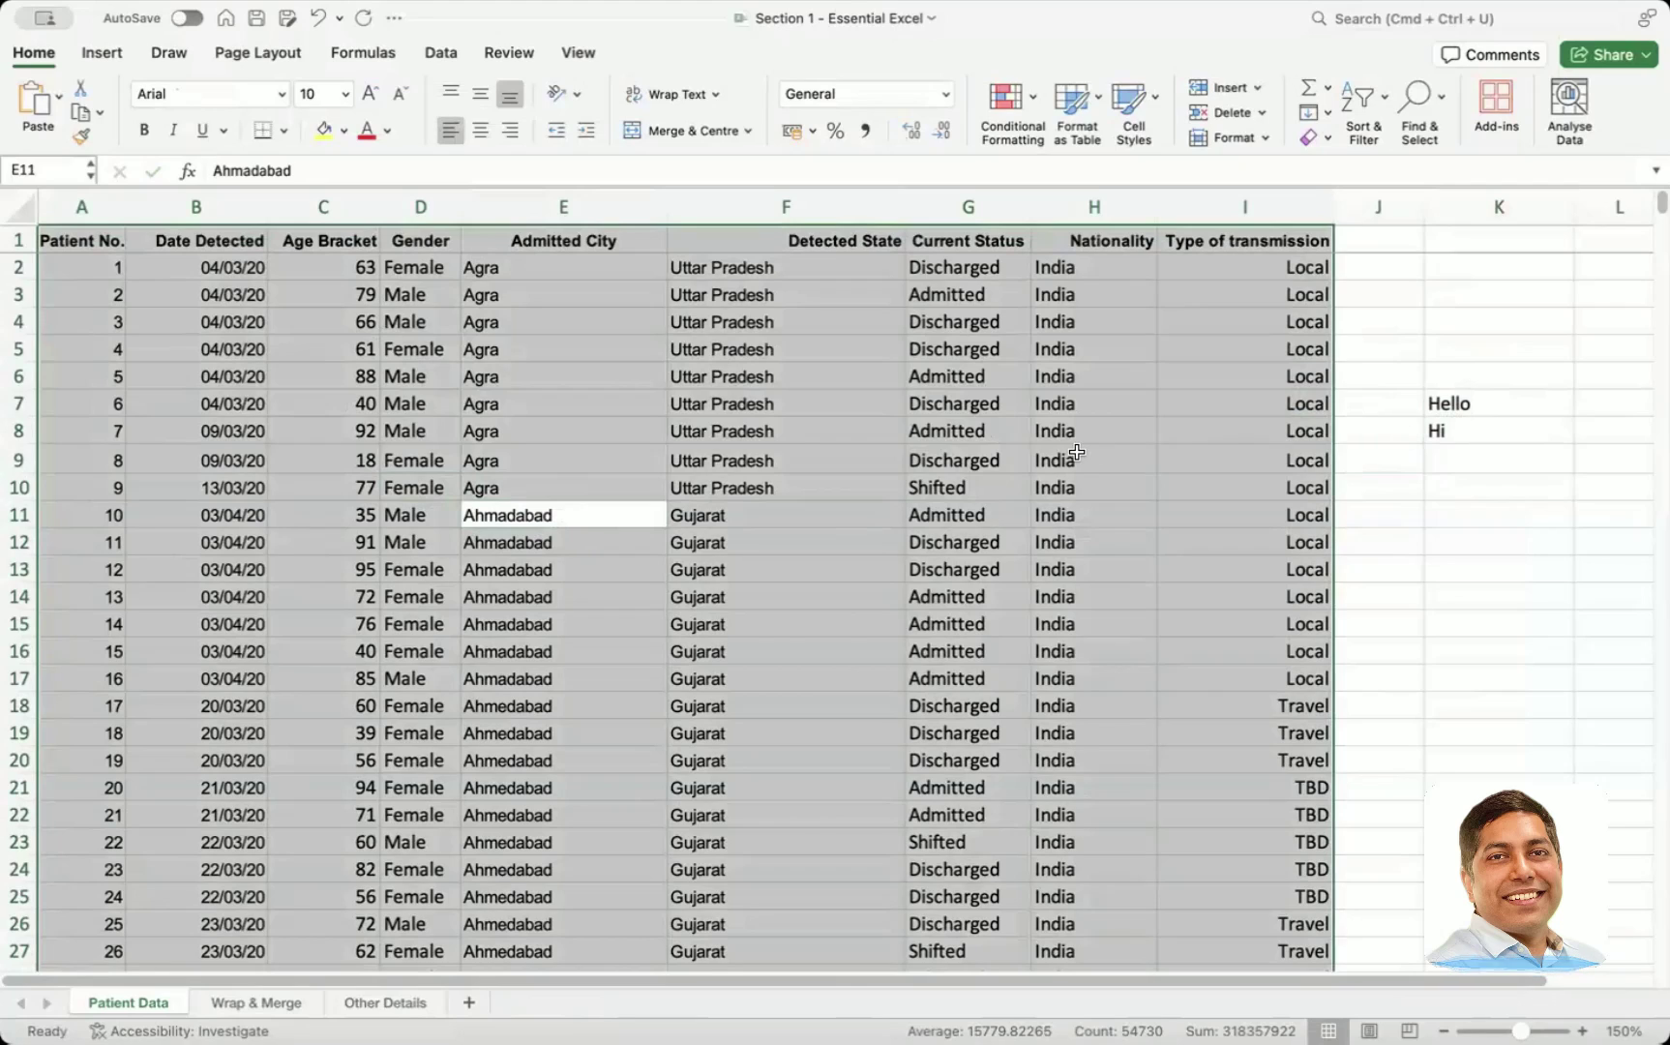
{"action": "key", "text": "super+a"}
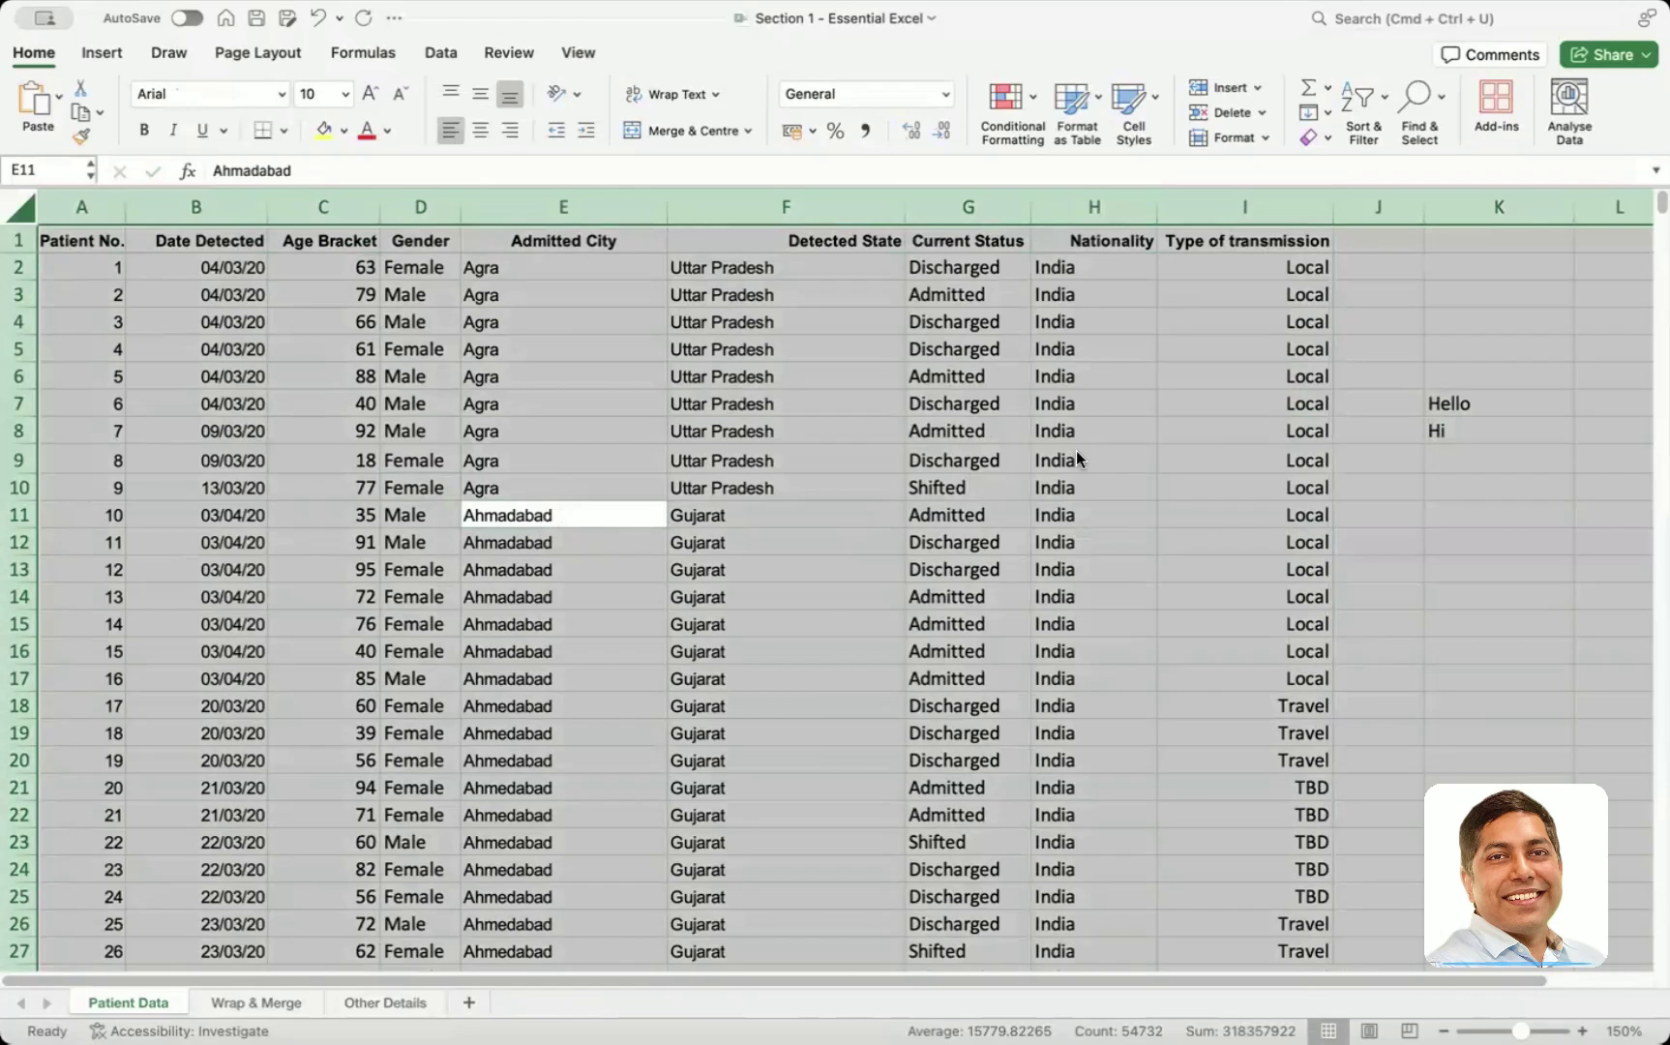
- Undo and restore the "Hi" entry in cell K8, and select cell I7 inside the table
{"action": "key", "text": "super+z"}
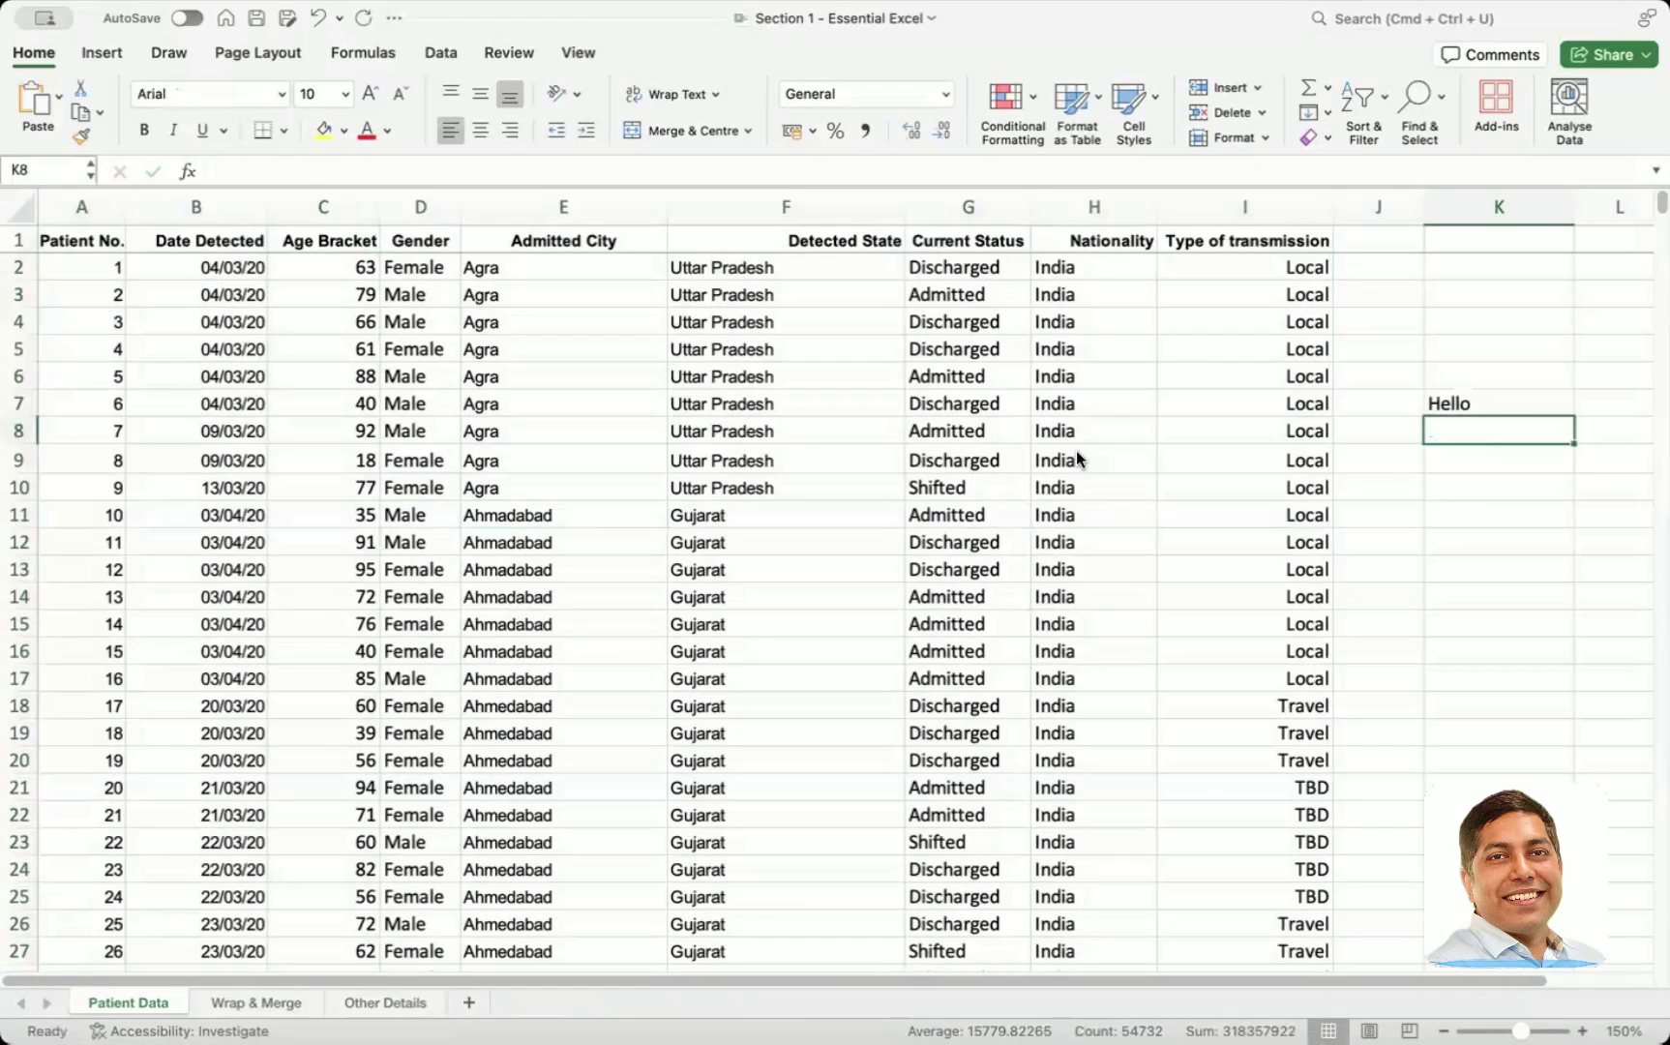
{"action": "left_click", "coordinate": [1098, 454]}
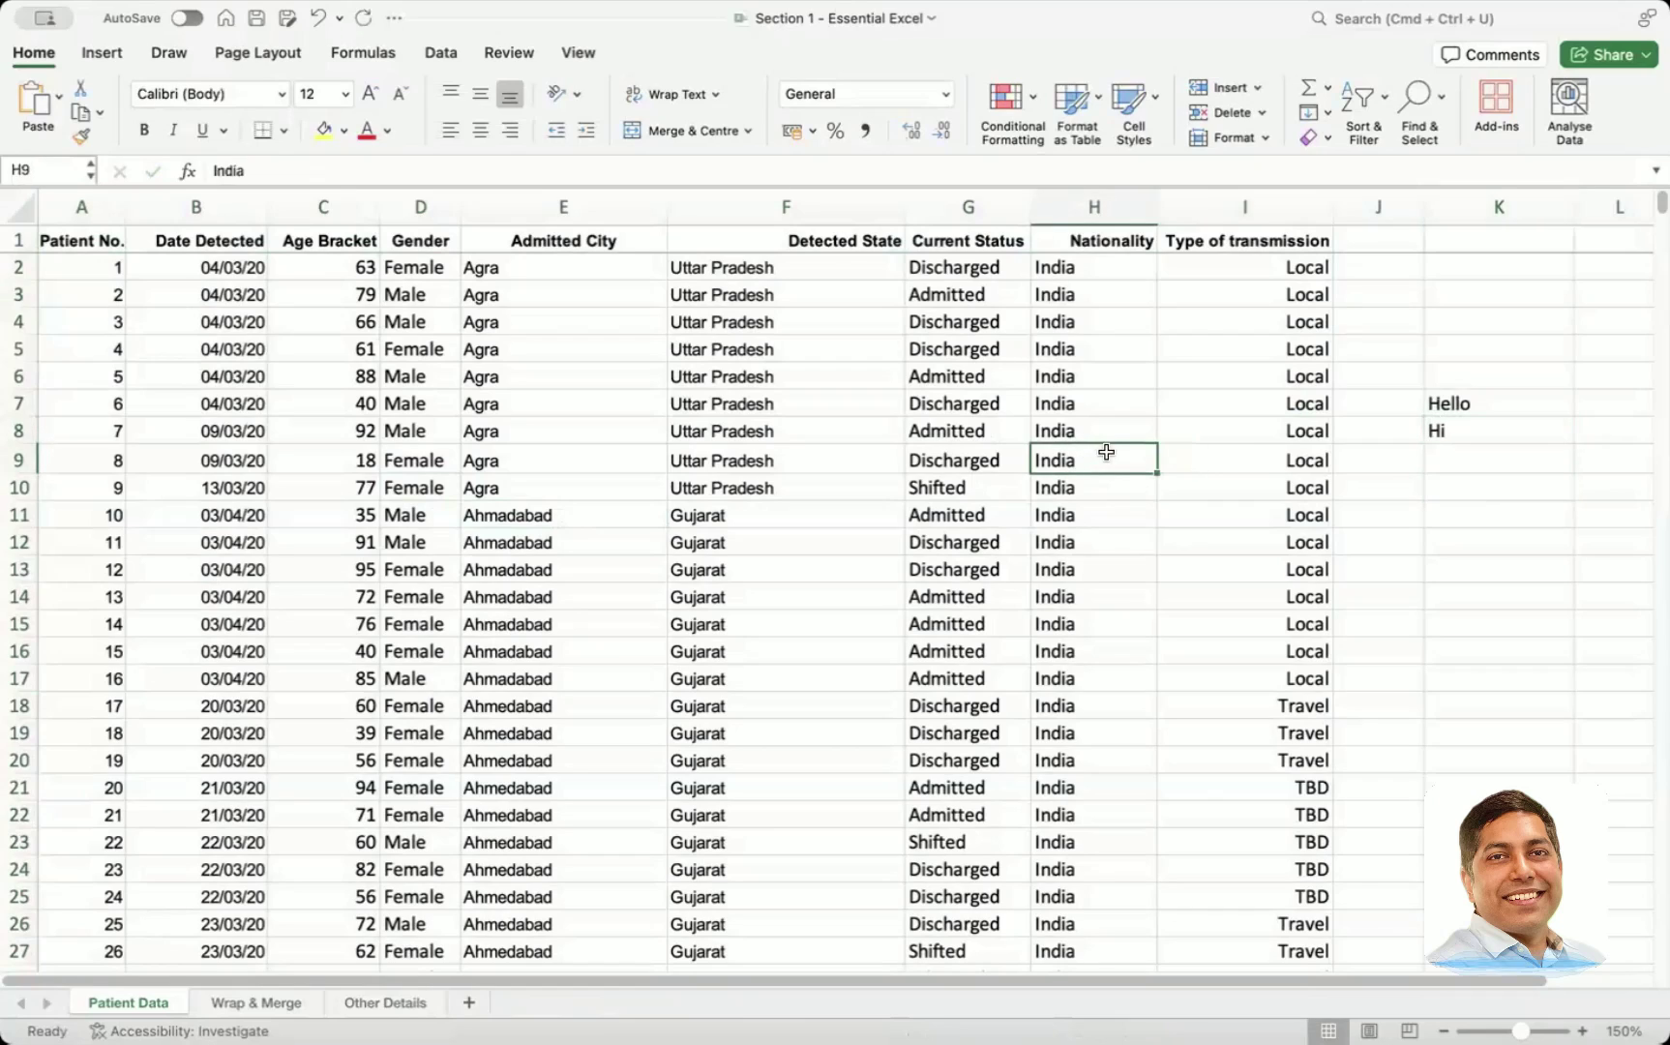
{"action": "left_click", "coordinate": [1242, 405]}
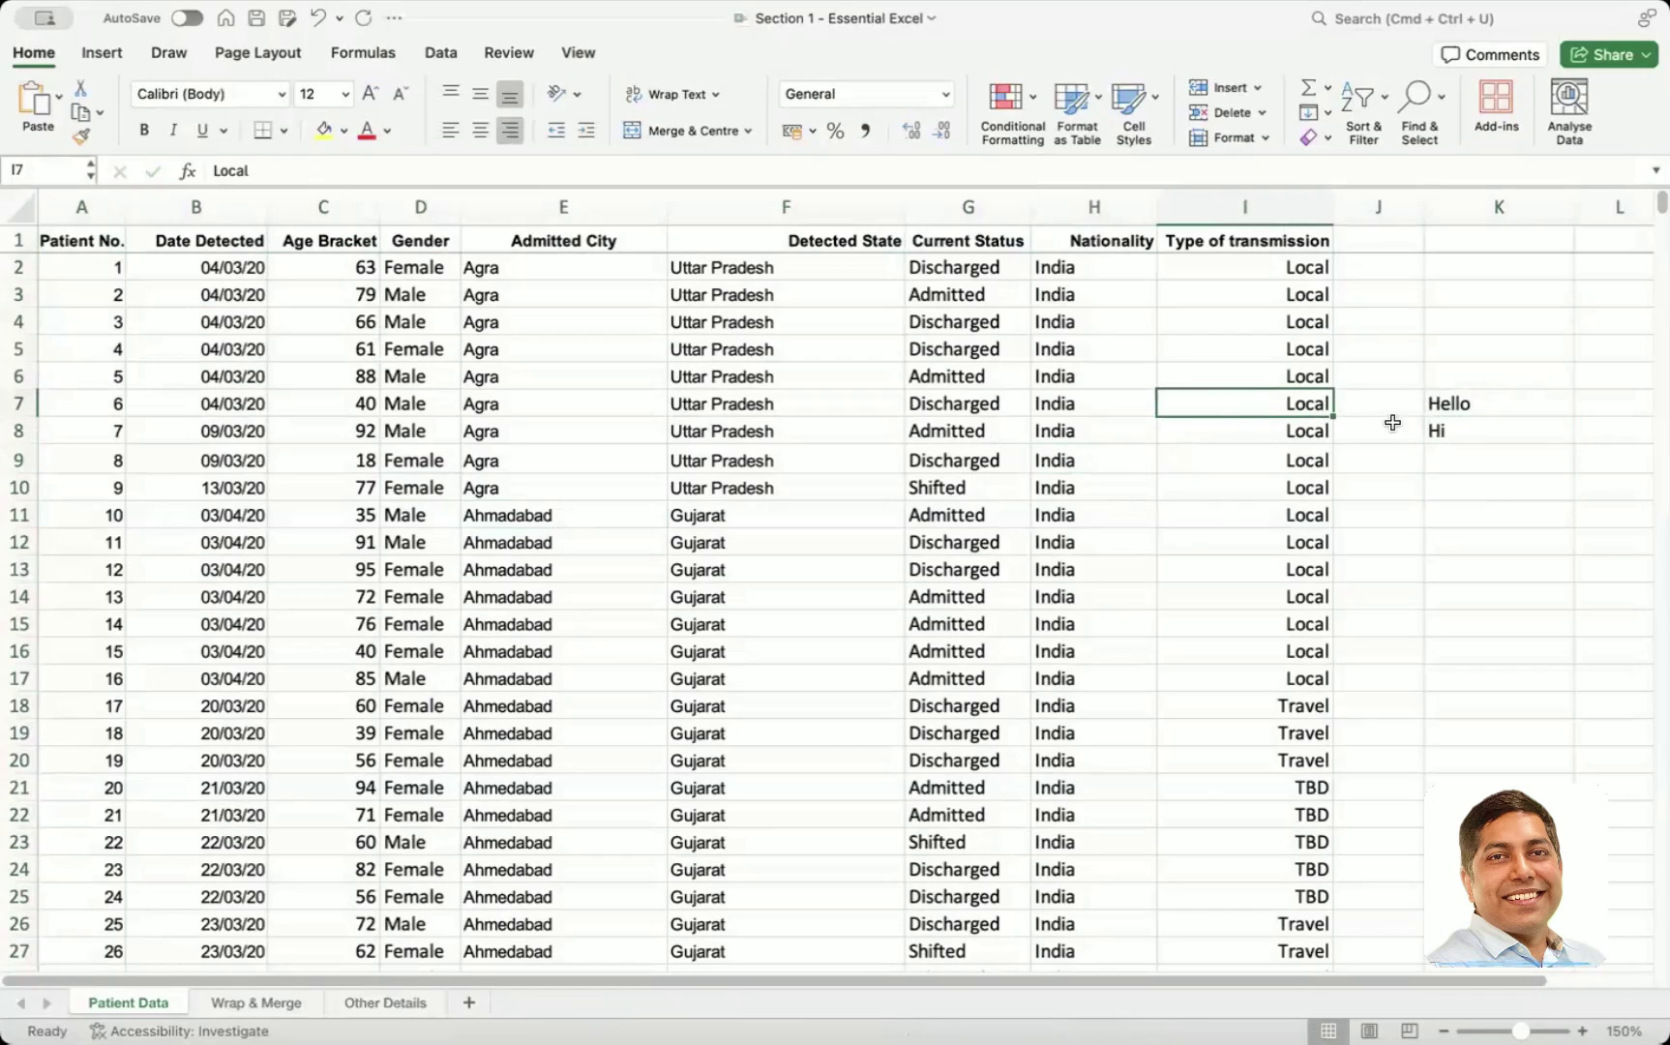
- Enter "Hi" in cell J11 beside the table, and clear the "Hello" and "Hi" entries in column K
{"action": "left_click", "coordinate": [1376, 501]}
{"action": "type", "text": "Hi"}
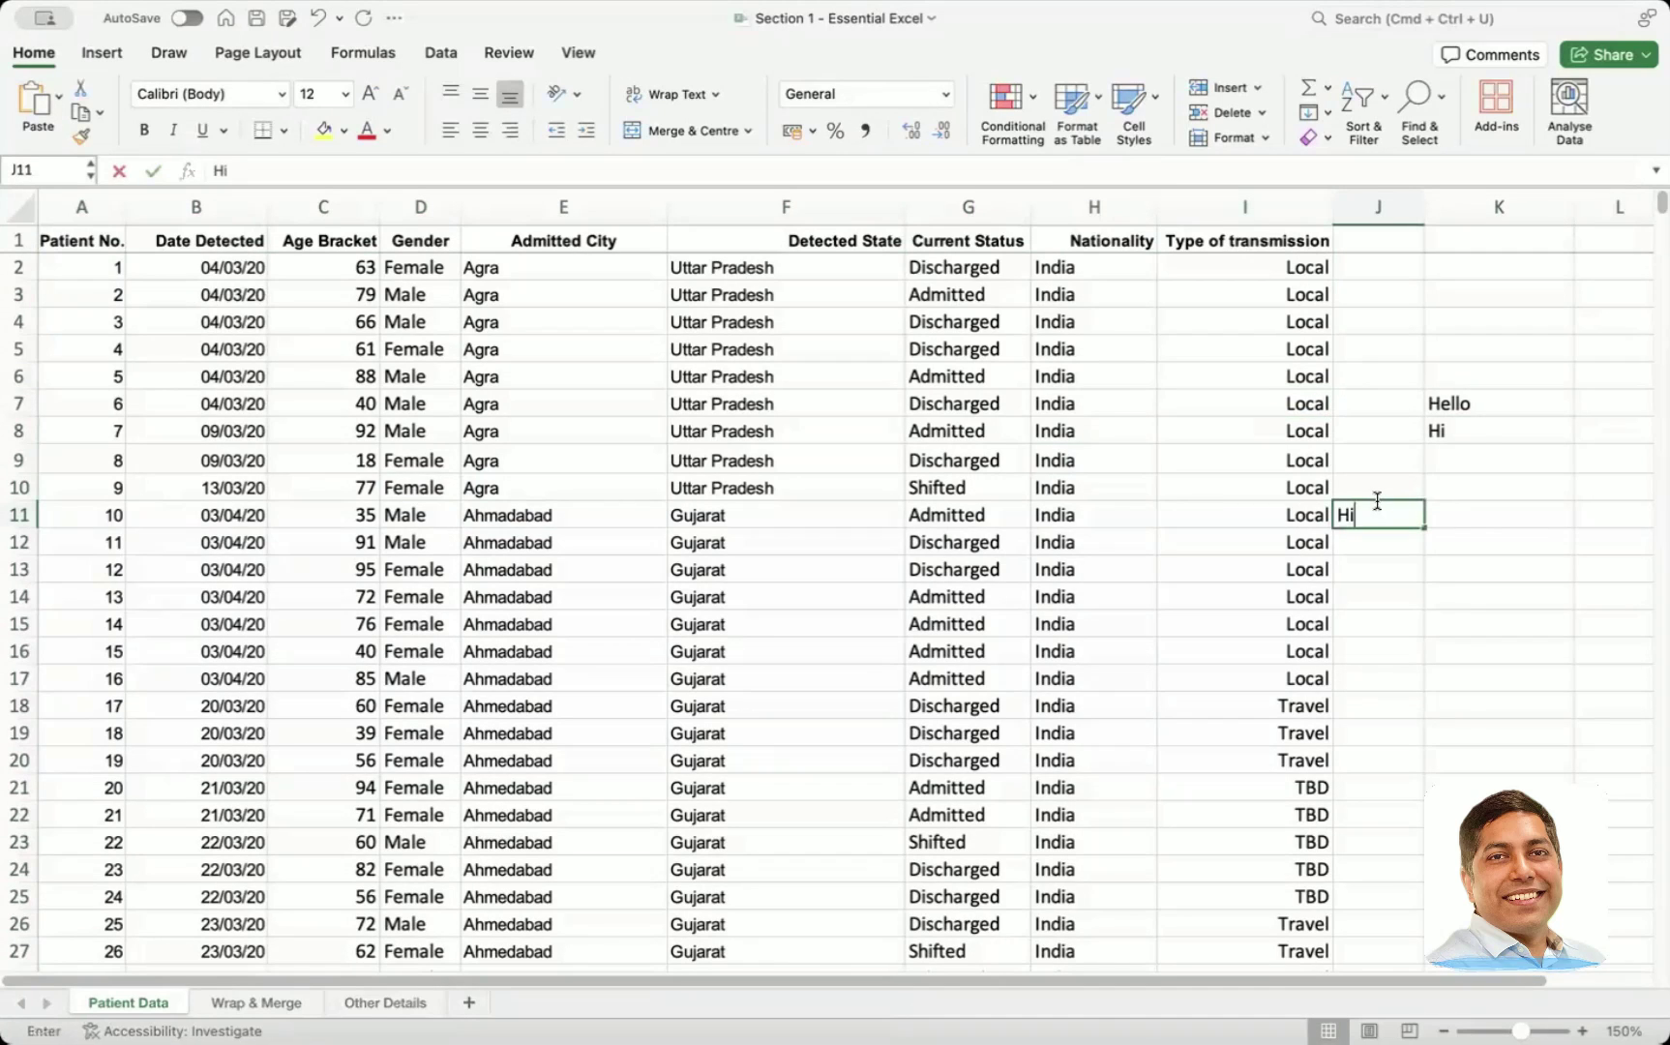
{"action": "left_click_drag", "start_coordinate": [1483, 455], "coordinate": [1483, 398]}
{"action": "key", "text": "Delete"}
- Select the whole contiguous data region around cell F9, and return to the single cell G11
{"action": "left_click", "coordinate": [722, 464]}
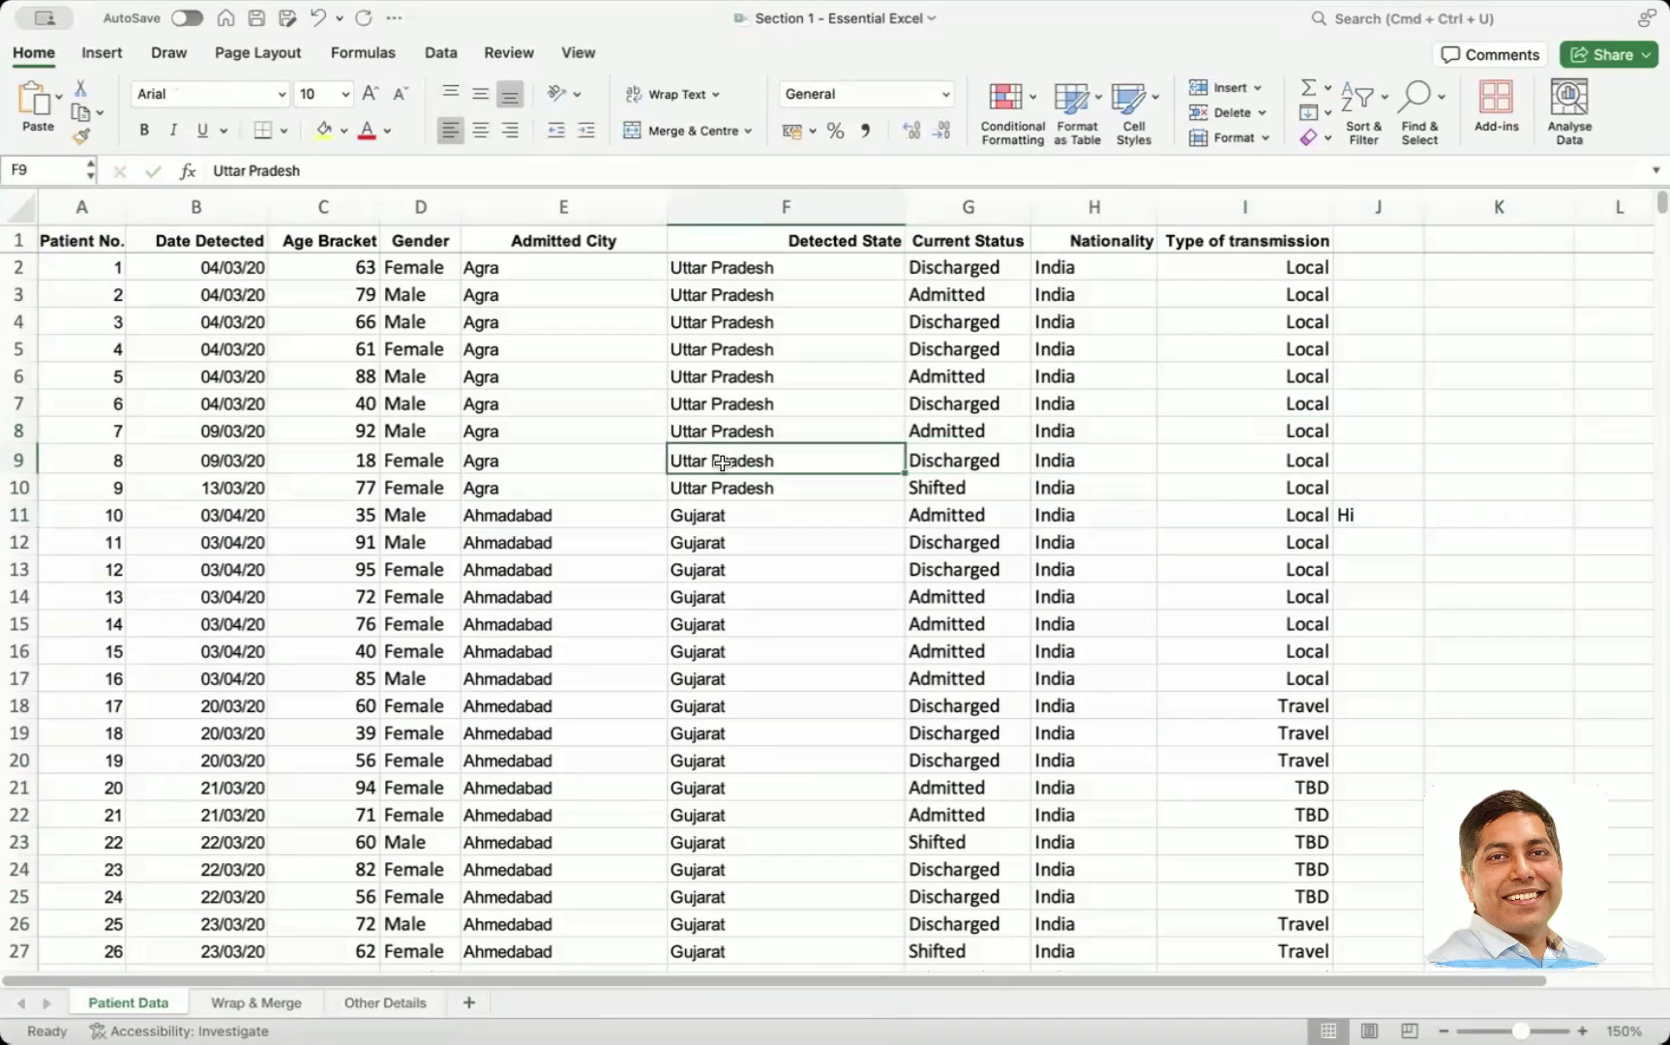
{"action": "key", "text": "super+a"}
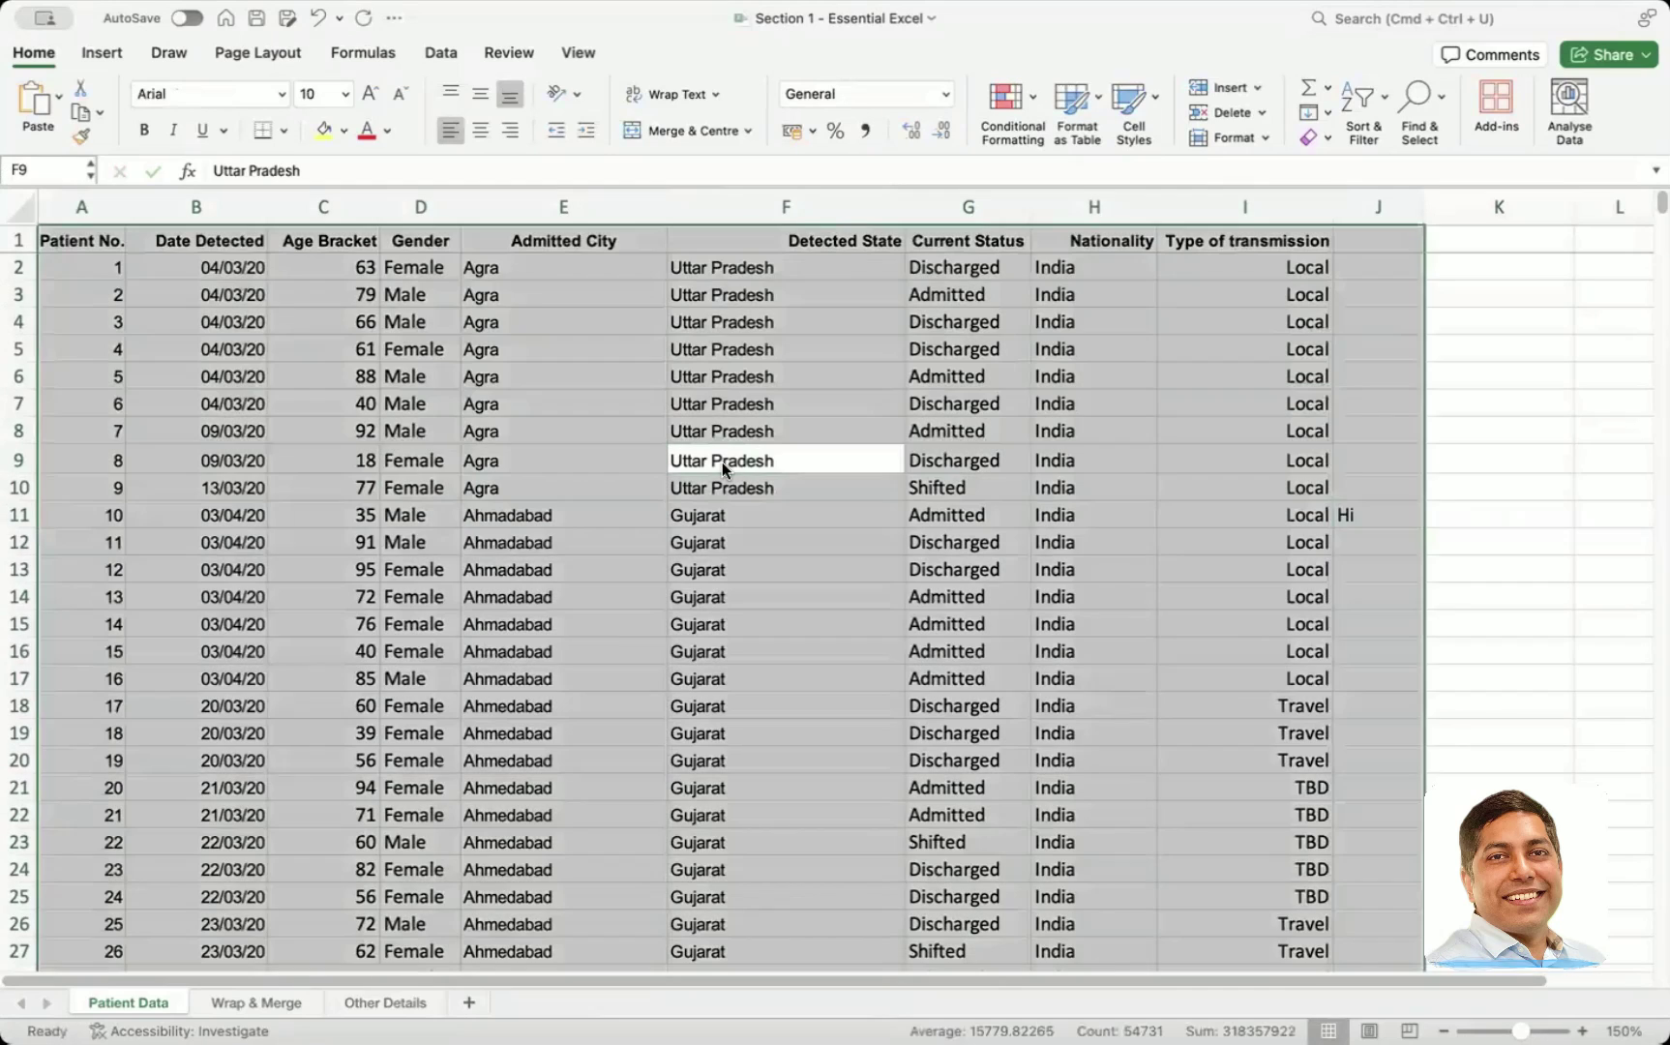
{"action": "left_click", "coordinate": [911, 507]}
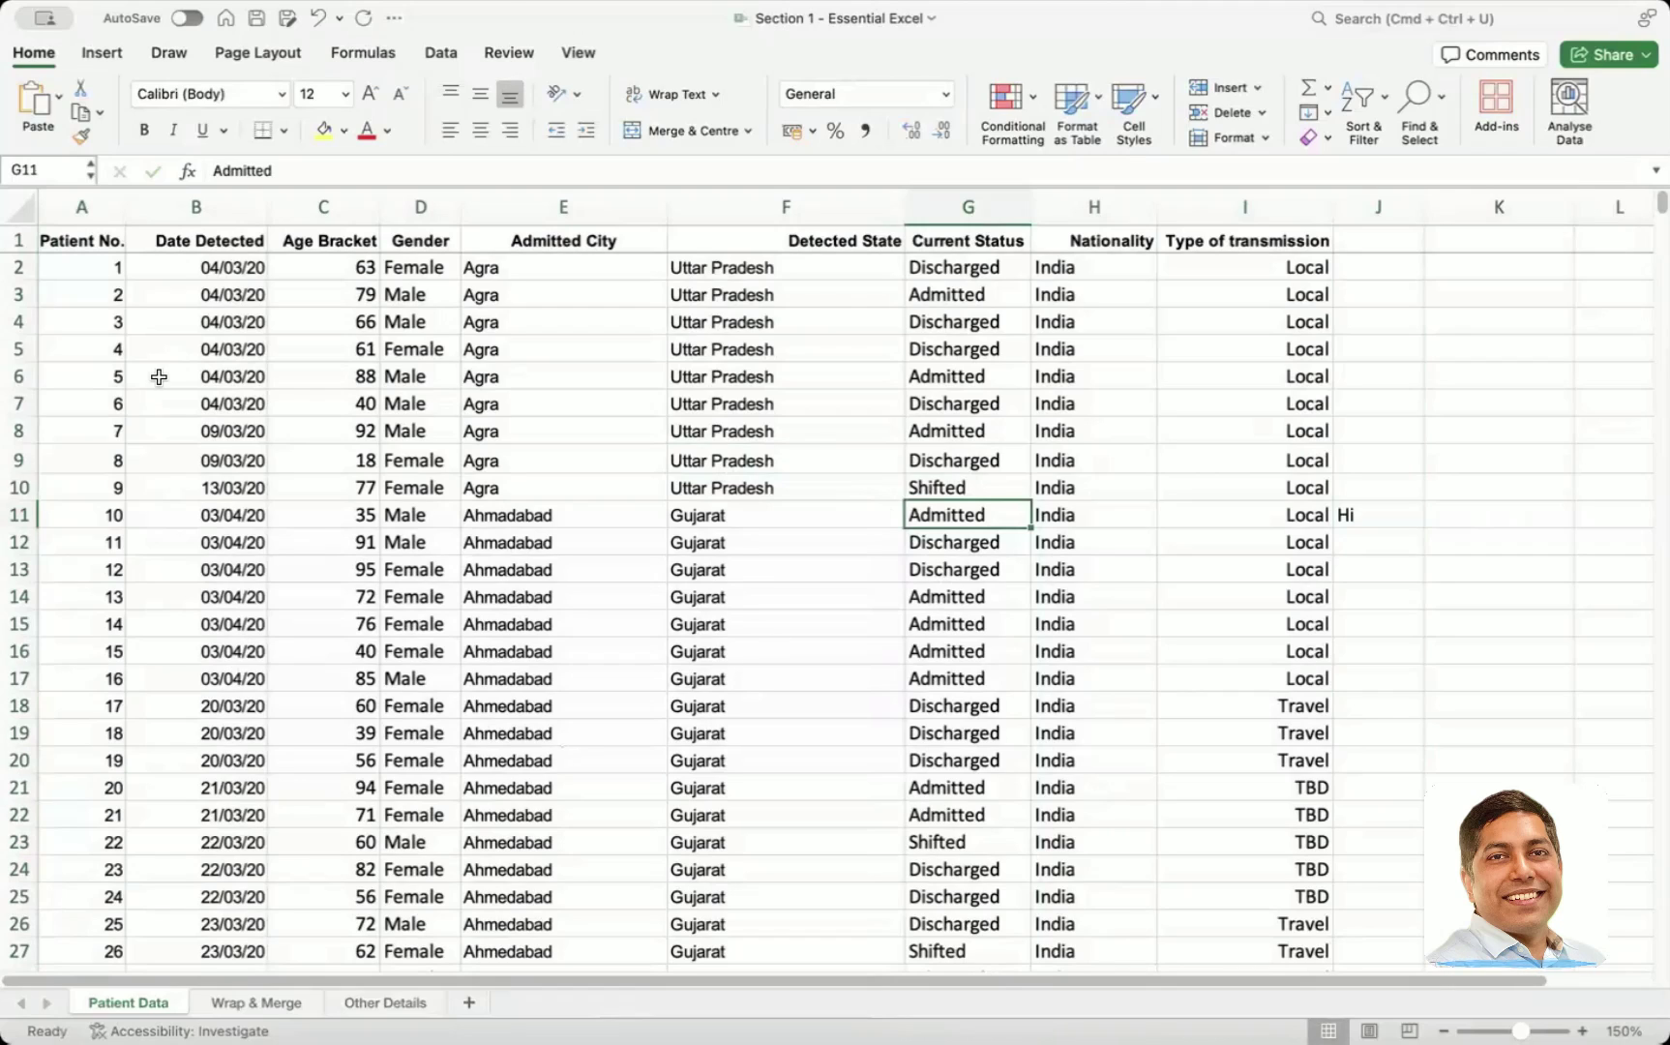
- Jump from cell A1 to the last filled cell of the Patient No. column and back to A1
{"action": "left_click", "coordinate": [85, 239]}
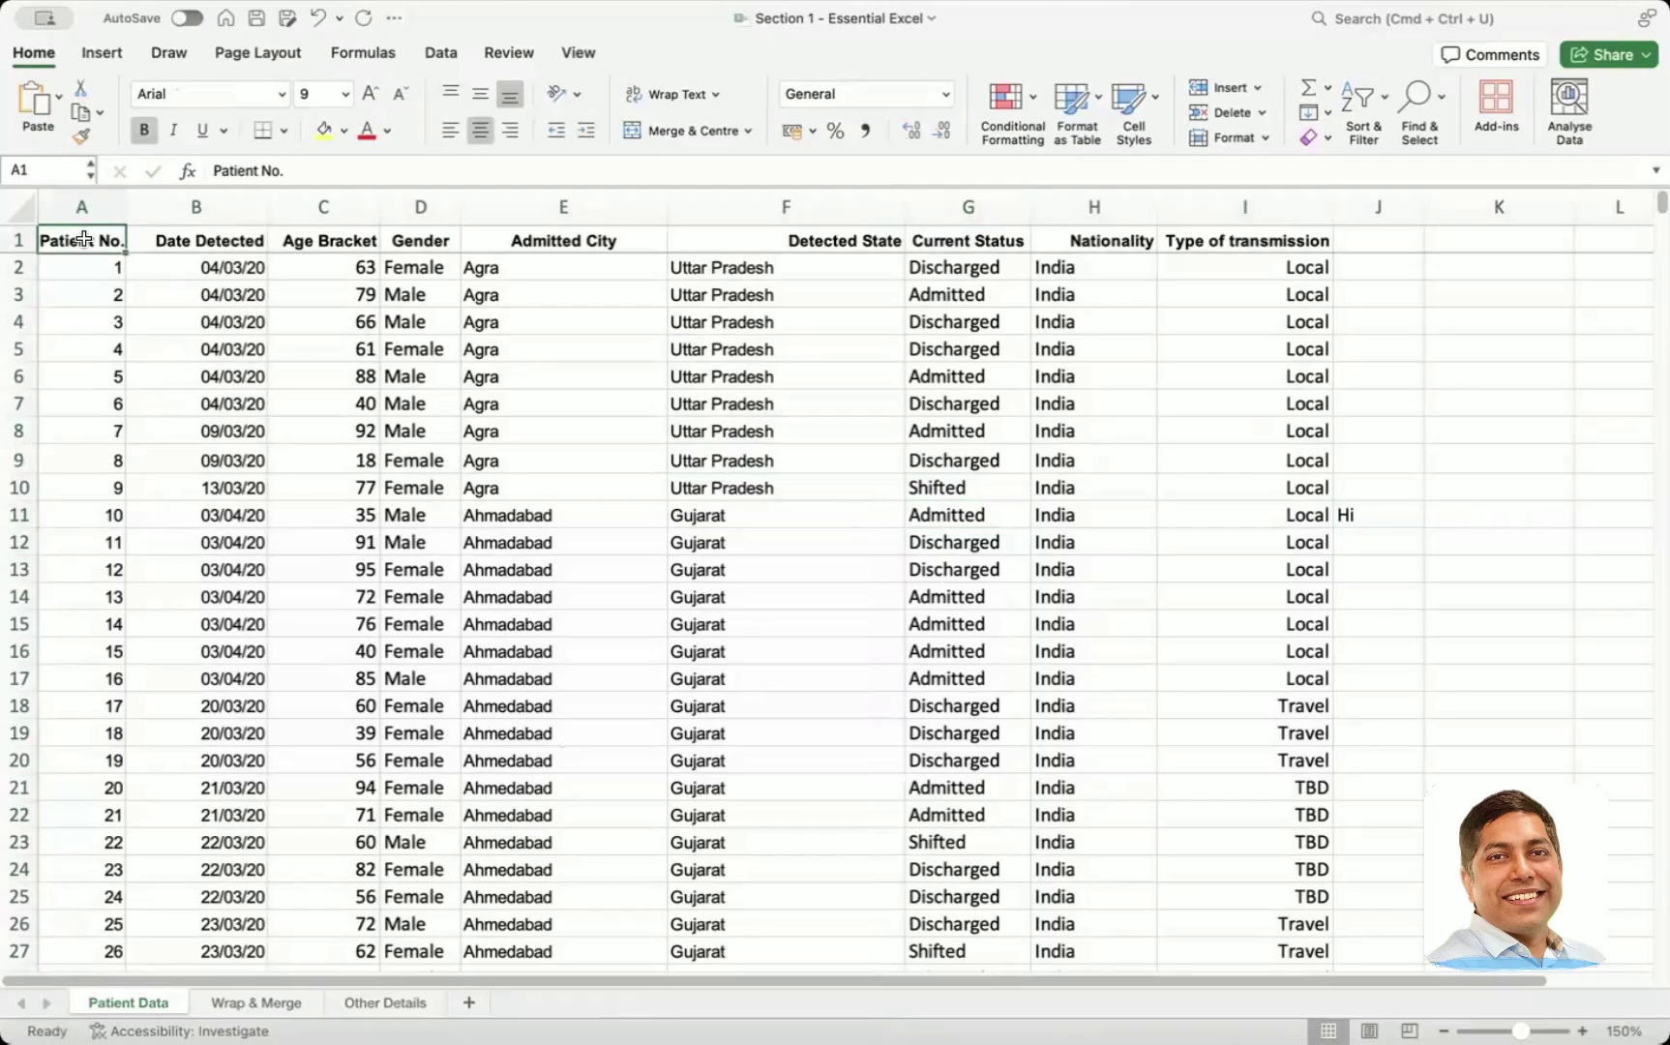
{"action": "key", "text": "ctrl+Down"}
{"action": "key", "text": "ctrl+Up"}
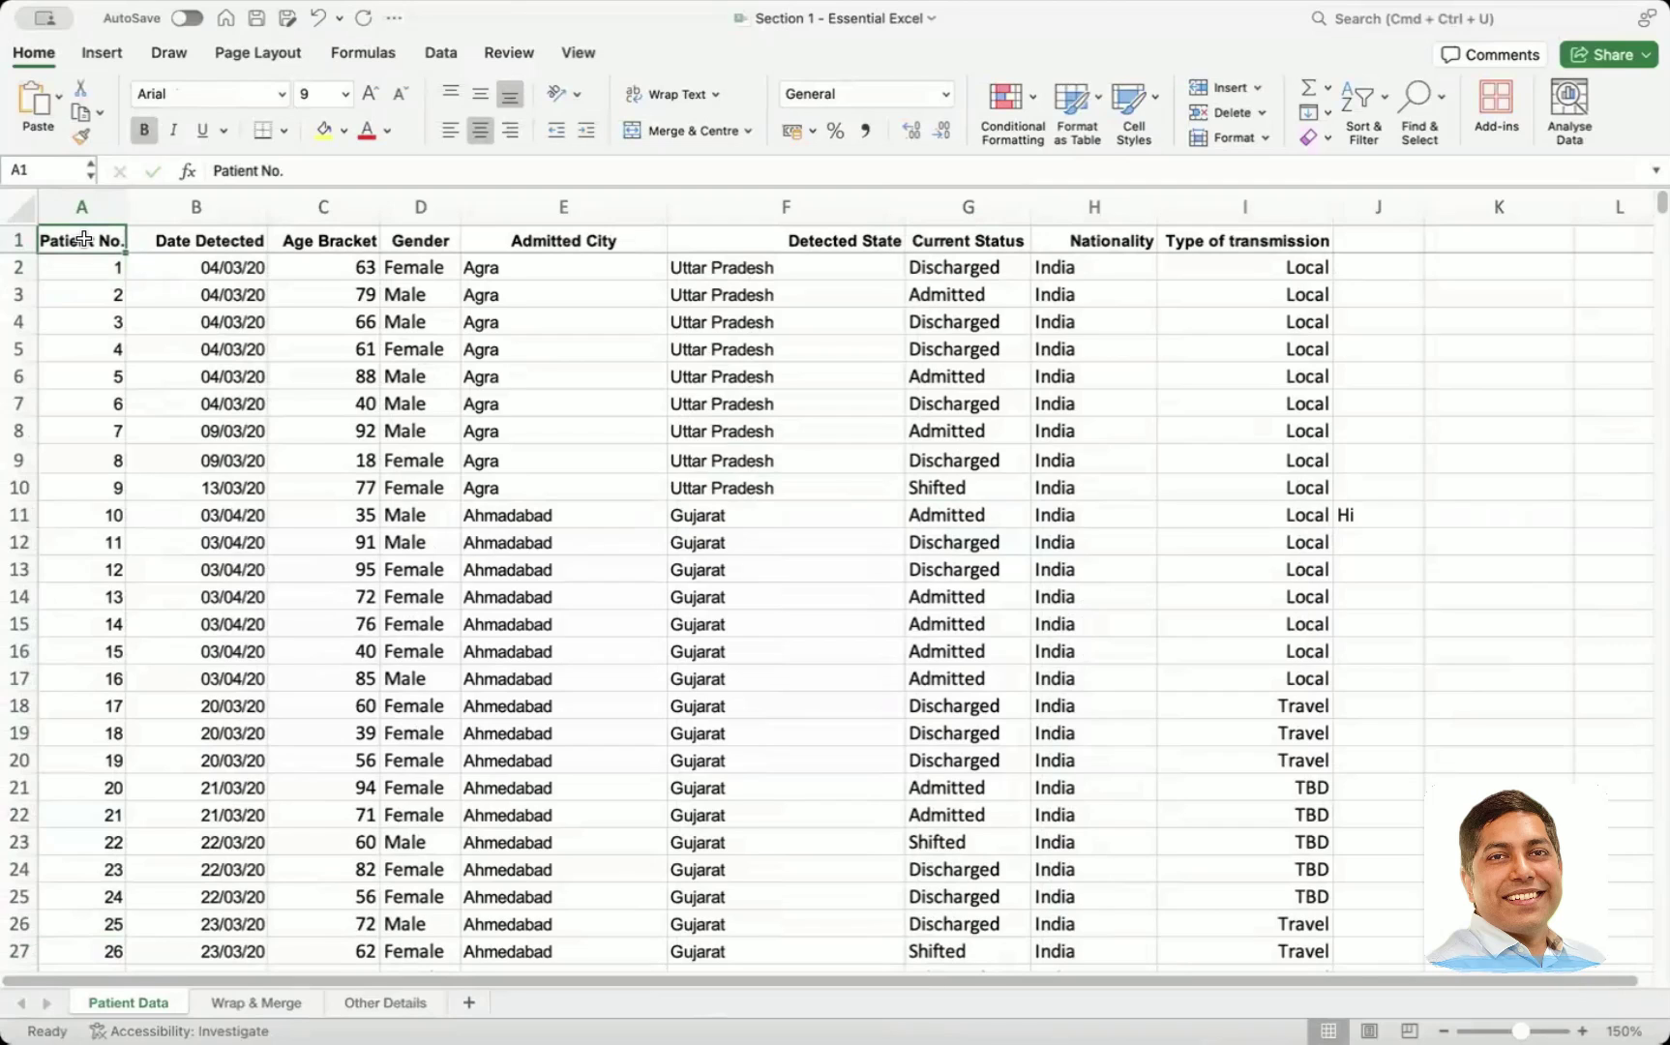
- Select the Patient No. data from A1 down to its last entry, and select the entire column A for comparison
{"action": "key", "text": "ctrl+shift+Down"}
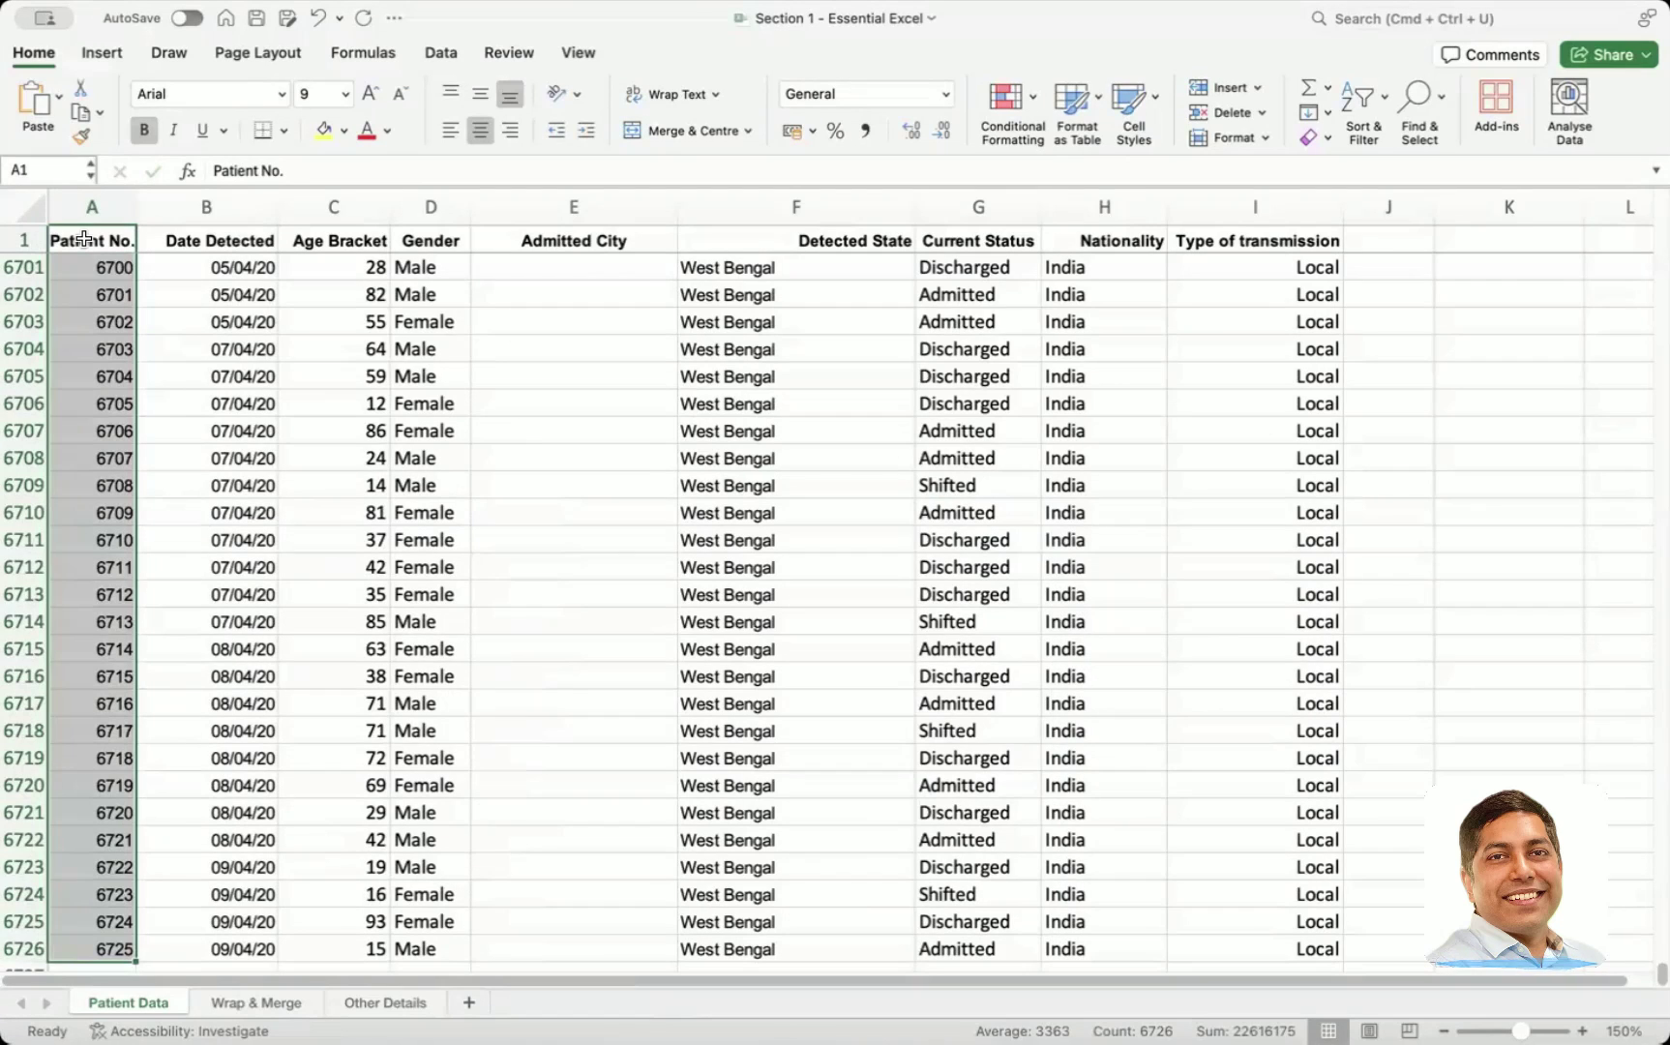
{"action": "left_click", "coordinate": [248, 329]}
{"action": "left_click", "coordinate": [117, 206]}
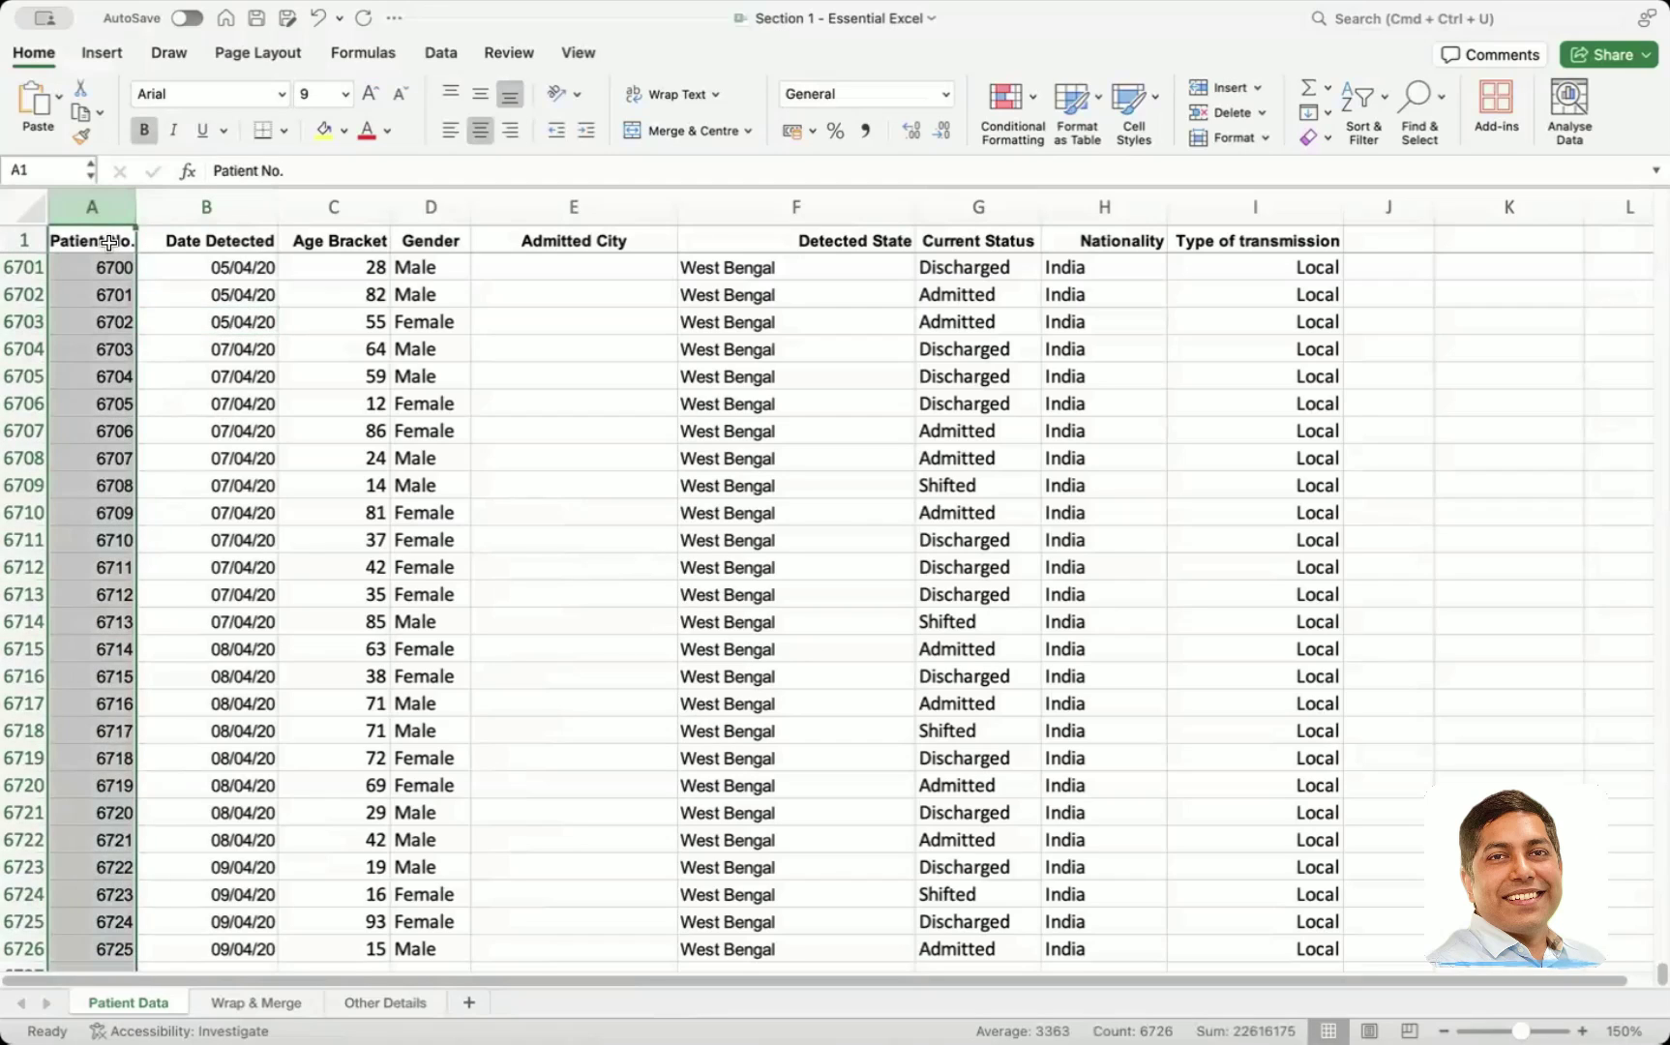
- Select the patient table from cell A1 by extending the selection down to the last row and across to column I
{"action": "left_click", "coordinate": [109, 239]}
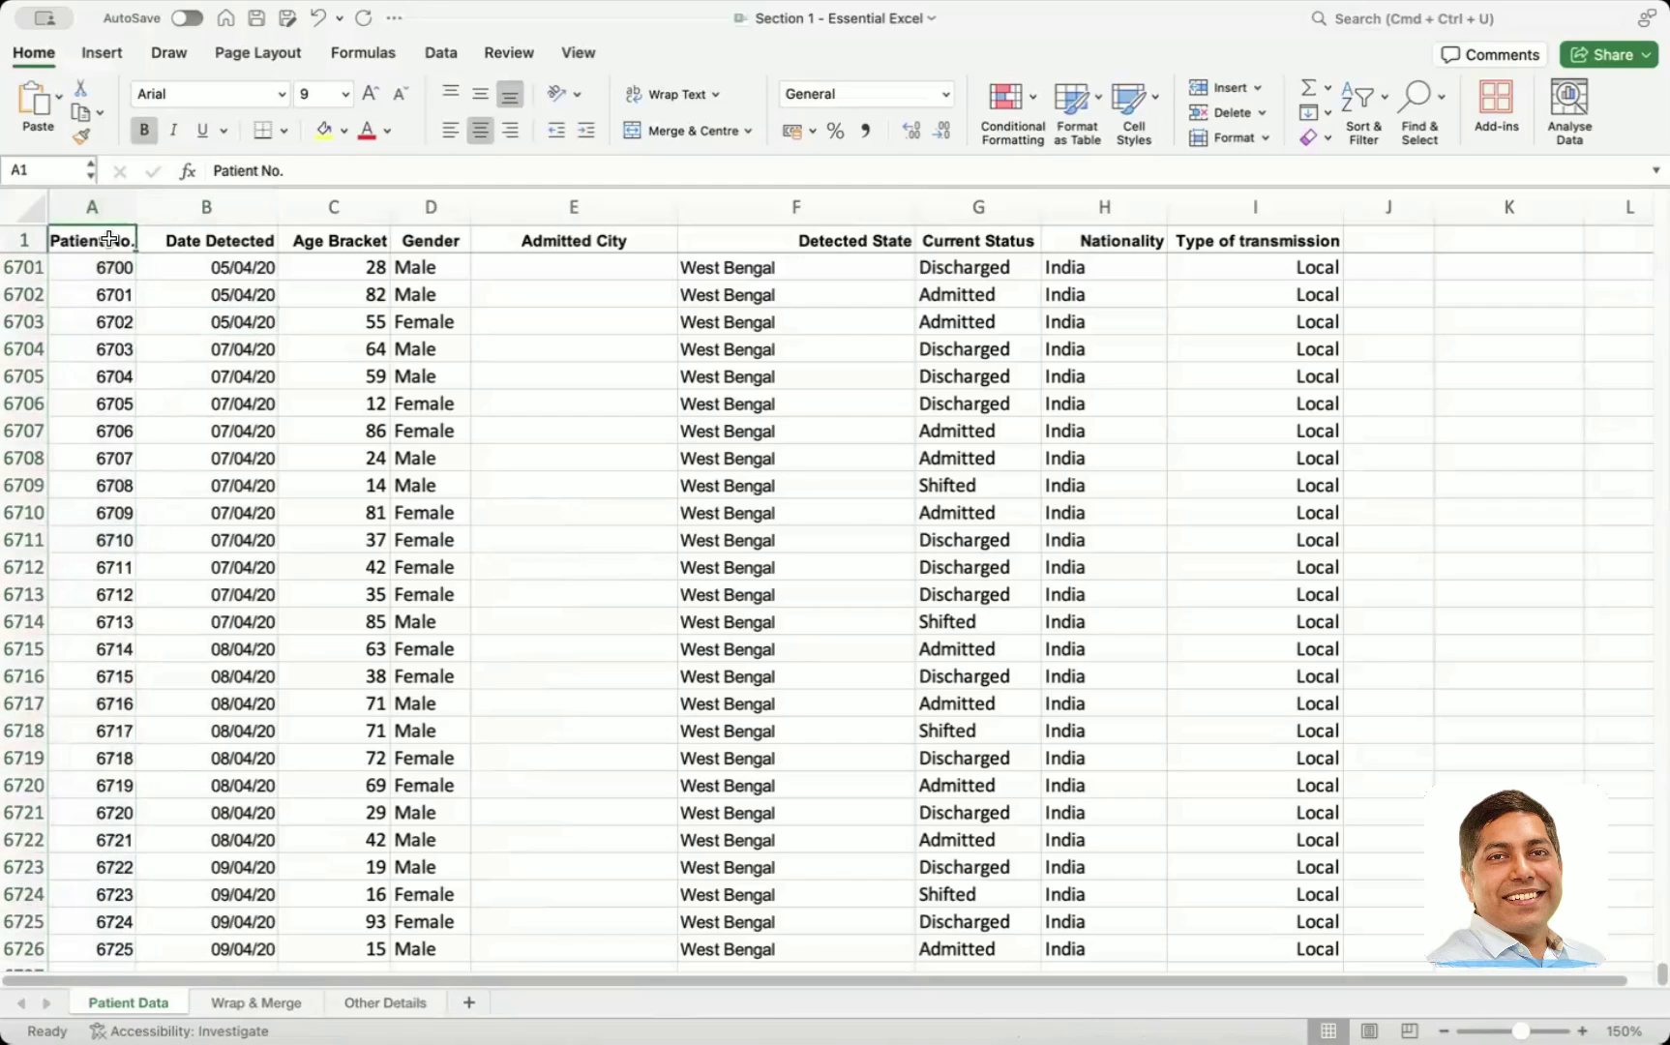
{"action": "key", "text": "super+shift+Down"}
{"action": "scroll", "coordinate": [608, 537], "scroll_direction": "down", "scroll_amount": 2}
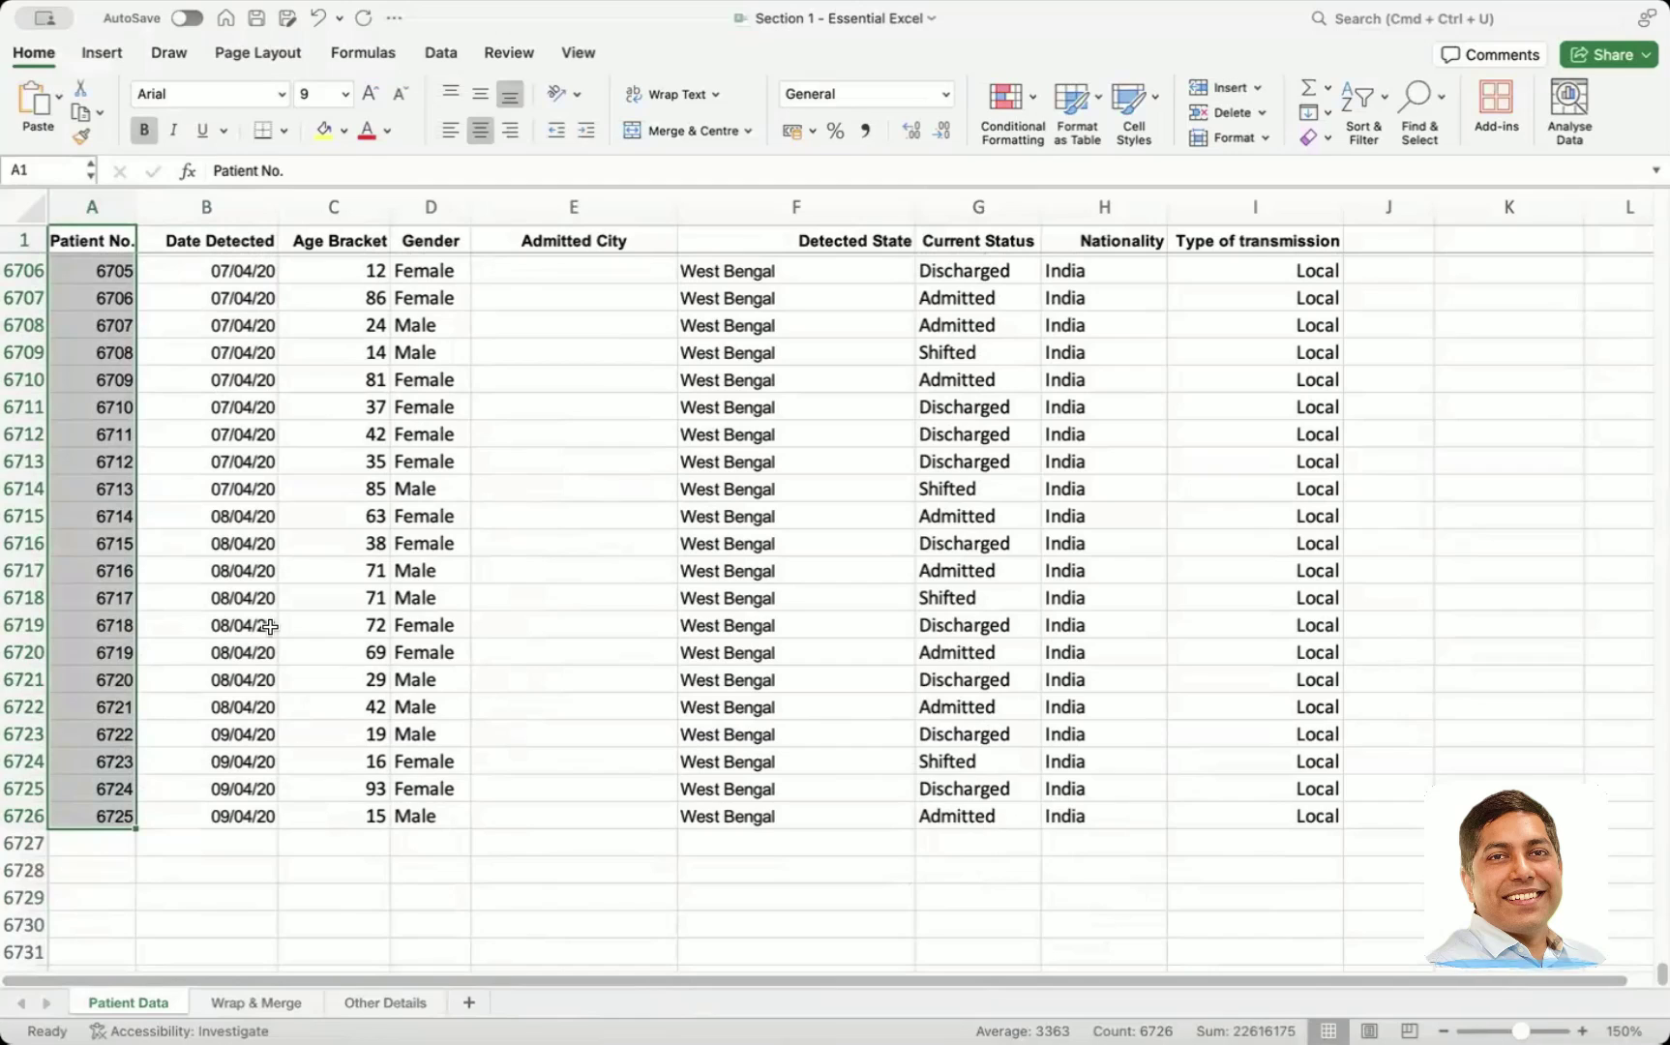
{"action": "key", "text": "ctrl+shift+Right"}
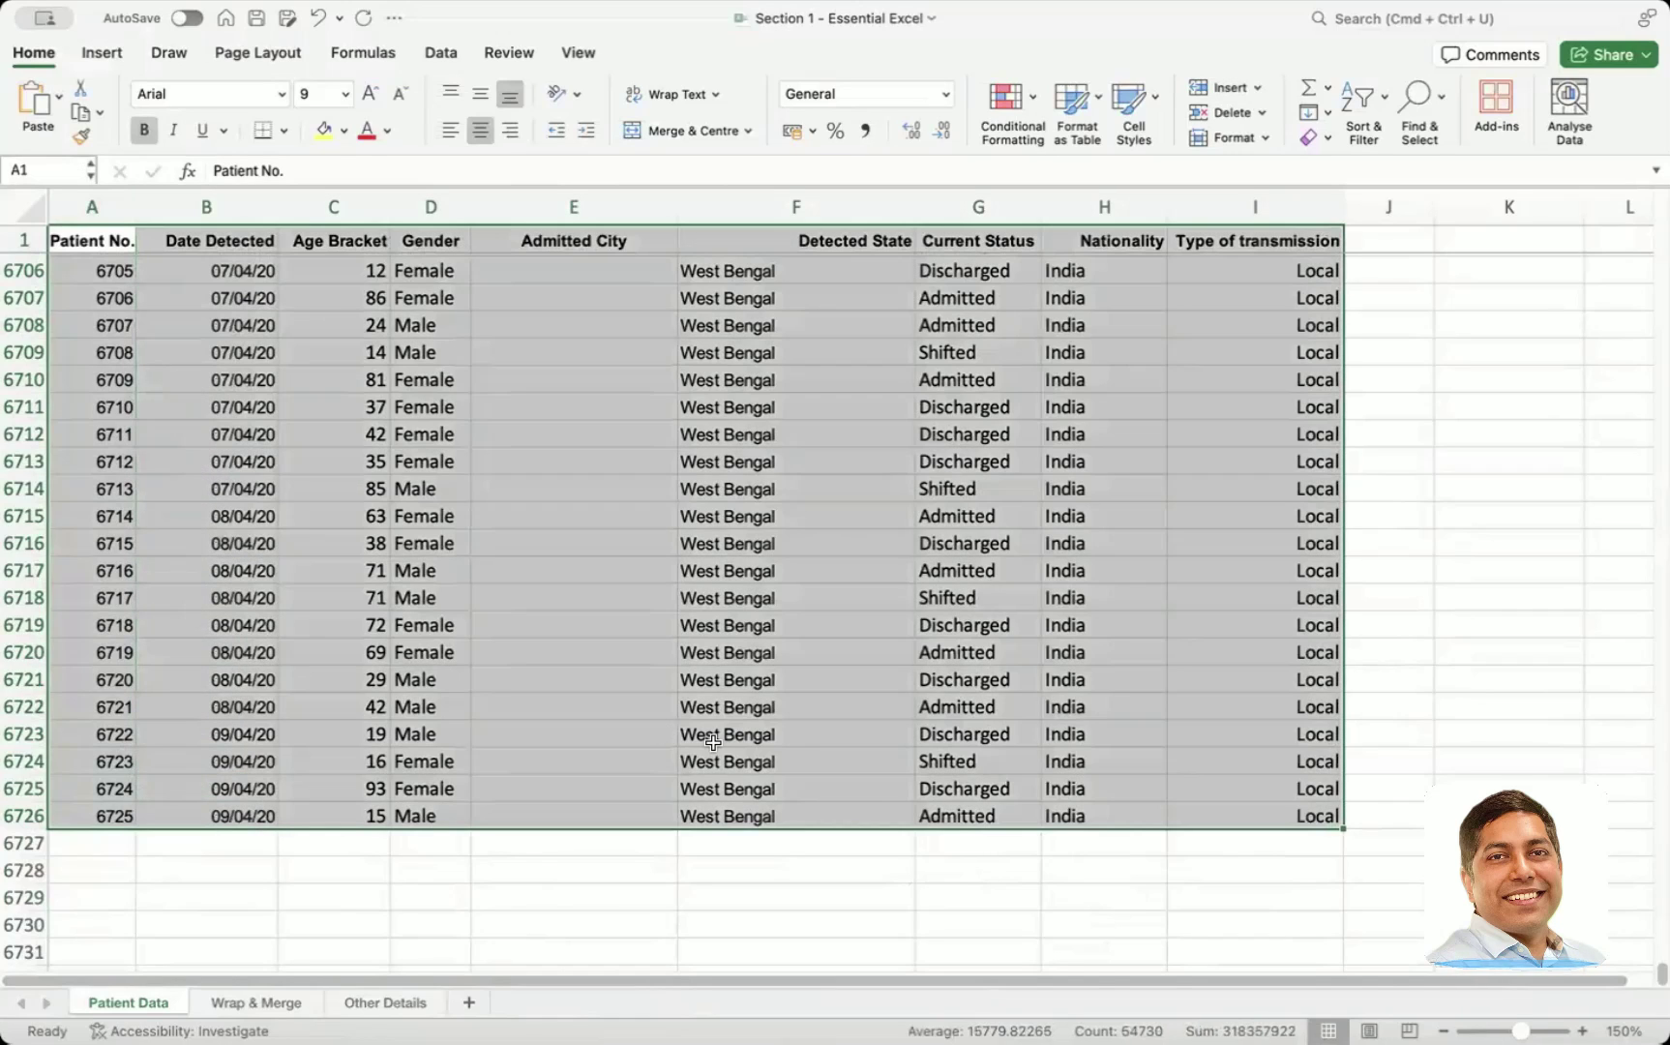
{"action": "scroll", "coordinate": [1247, 313], "scroll_direction": "up", "scroll_amount": 1}
{"action": "scroll", "coordinate": [593, 357], "scroll_direction": "up", "scroll_amount": 20}
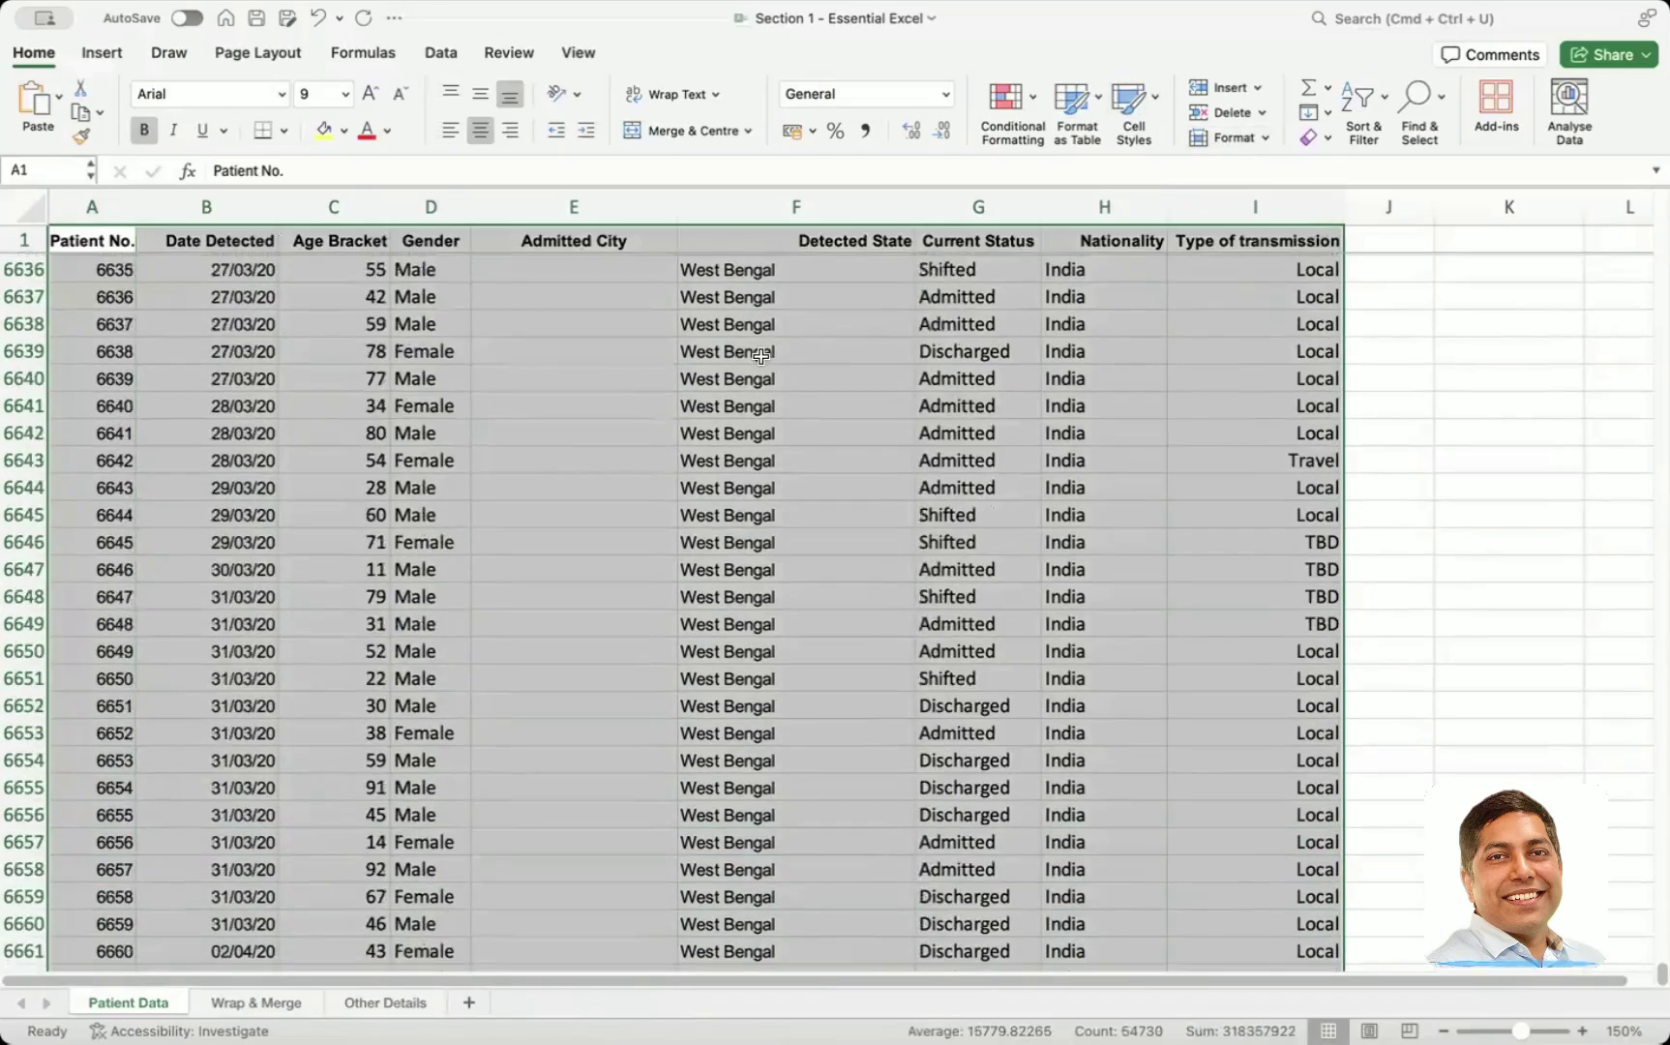
{"action": "scroll", "coordinate": [593, 357], "scroll_direction": "up", "scroll_amount": 20}
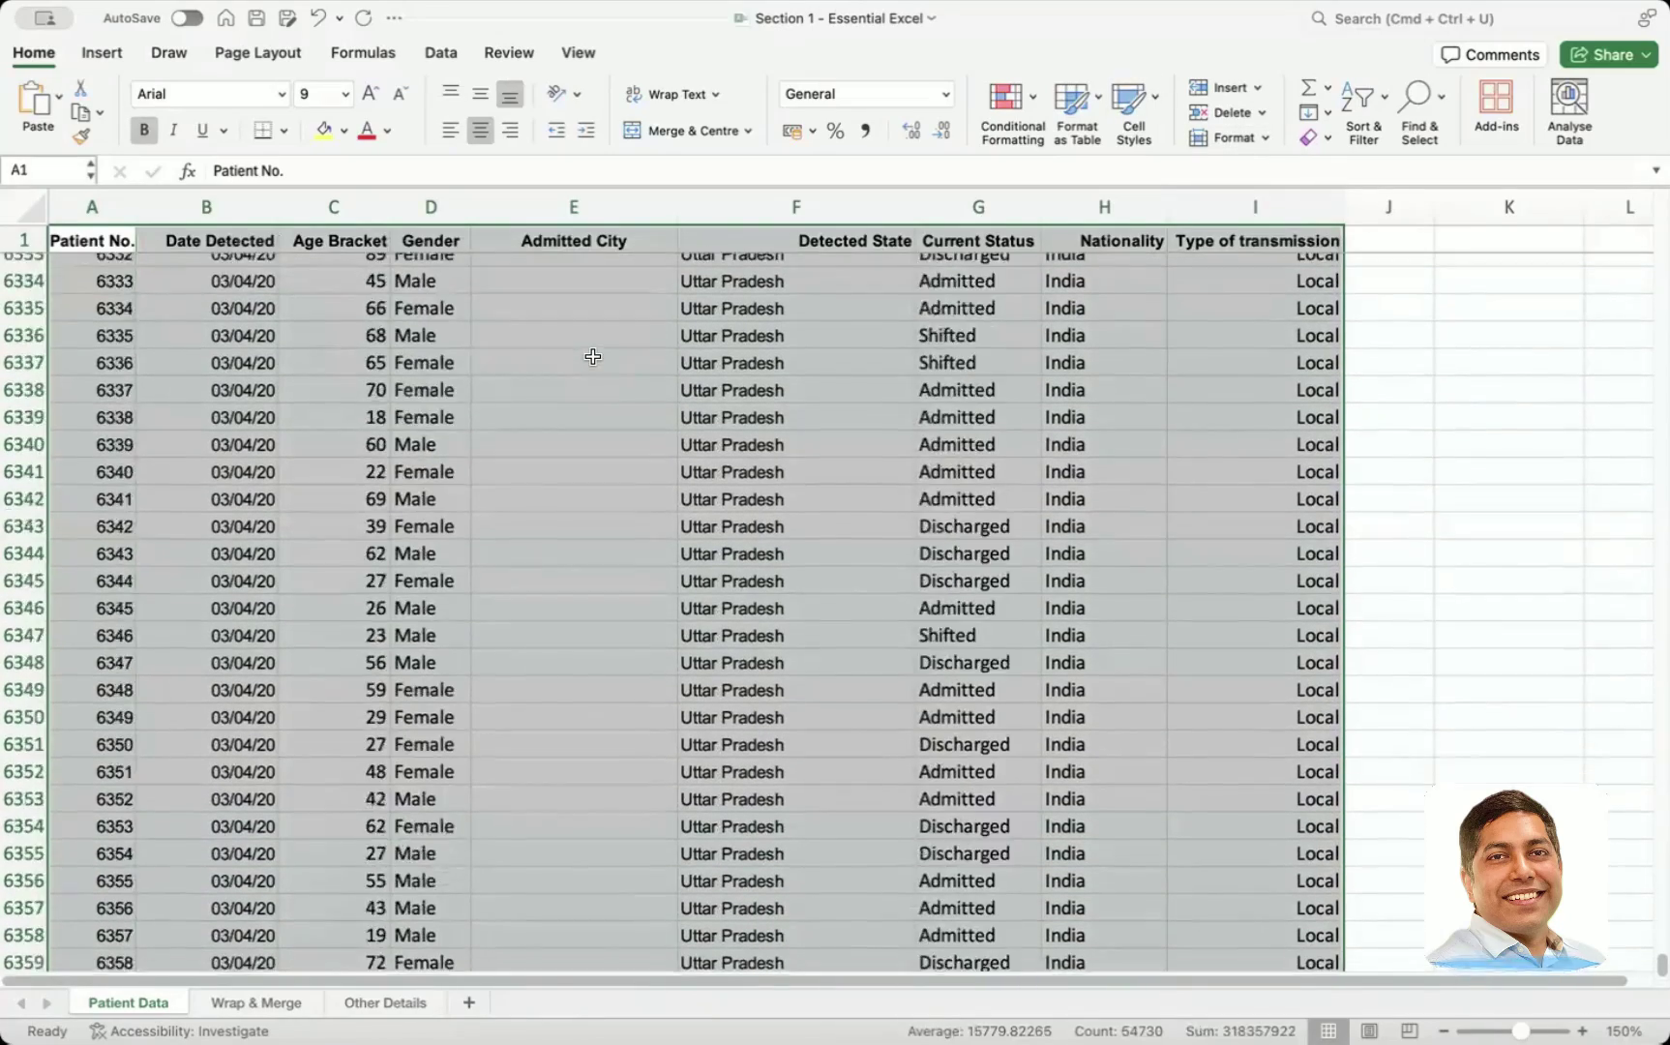
{"action": "scroll", "coordinate": [1038, 478], "scroll_direction": "up", "scroll_amount": 20}
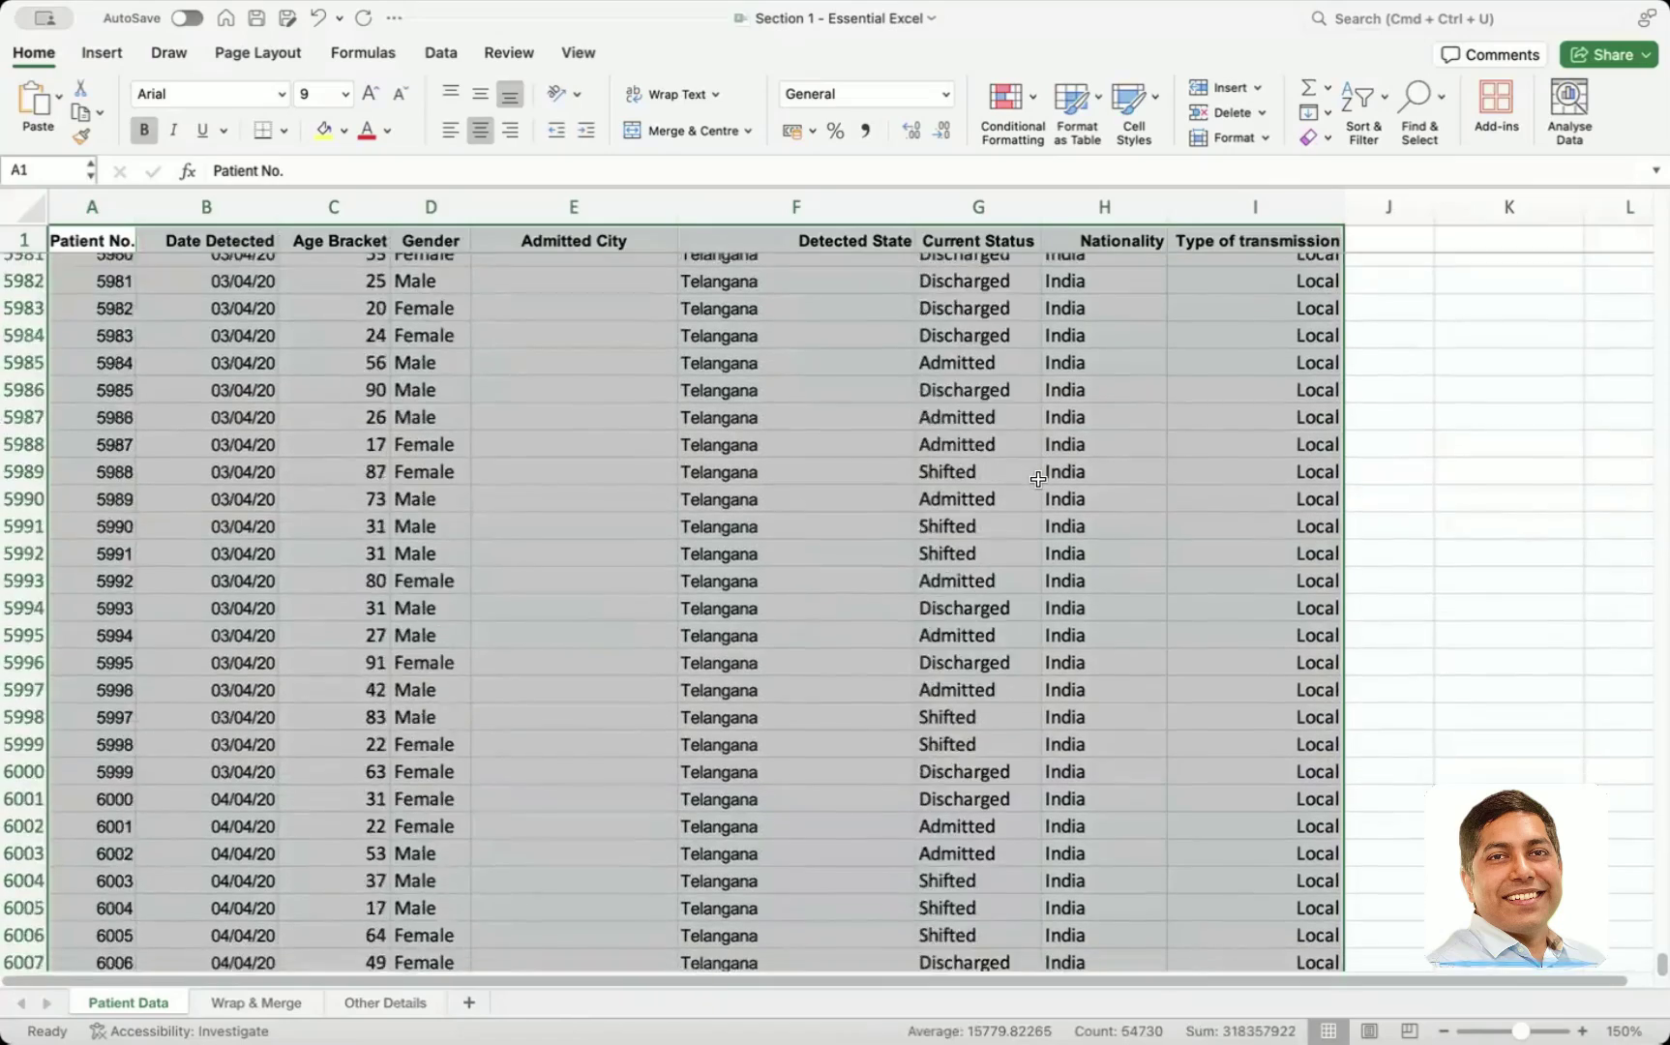
- Return to the top of the table and clear all contents of the Admitted City column E
{"action": "left_click", "coordinate": [1038, 479]}
{"action": "key", "text": "ctrl+Up"}
{"action": "left_click", "coordinate": [495, 298]}
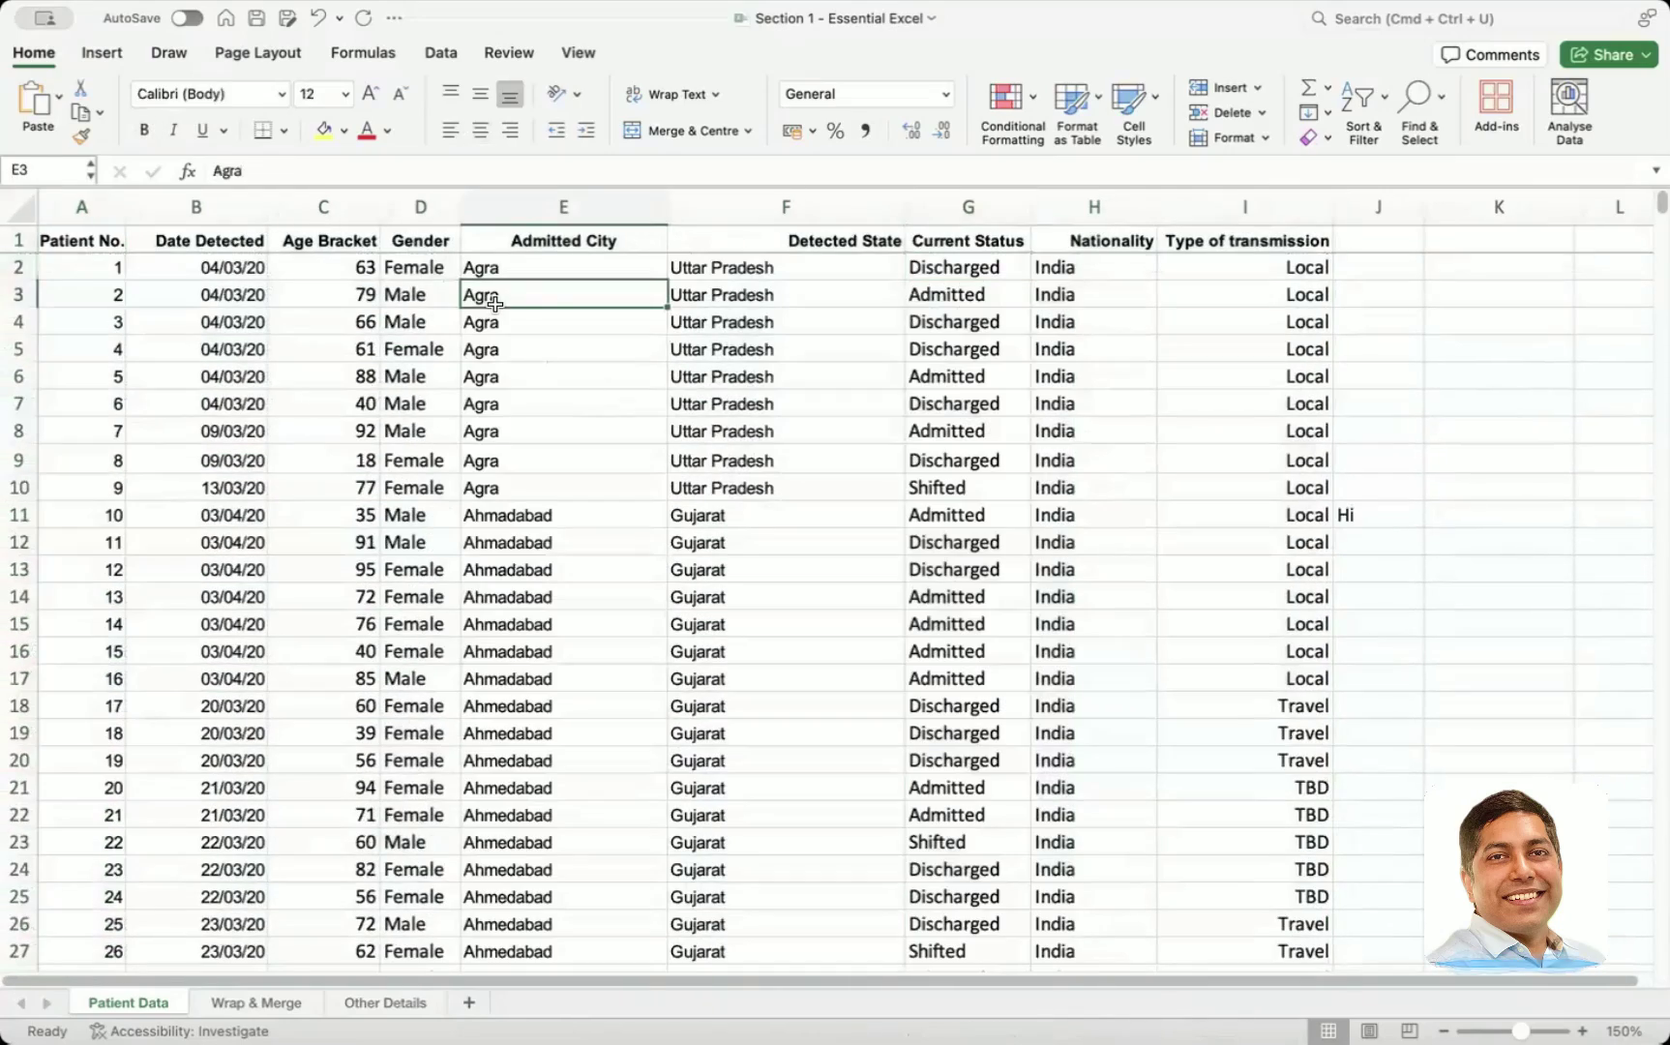
{"action": "left_click", "coordinate": [526, 206]}
{"action": "key", "text": "Delete"}
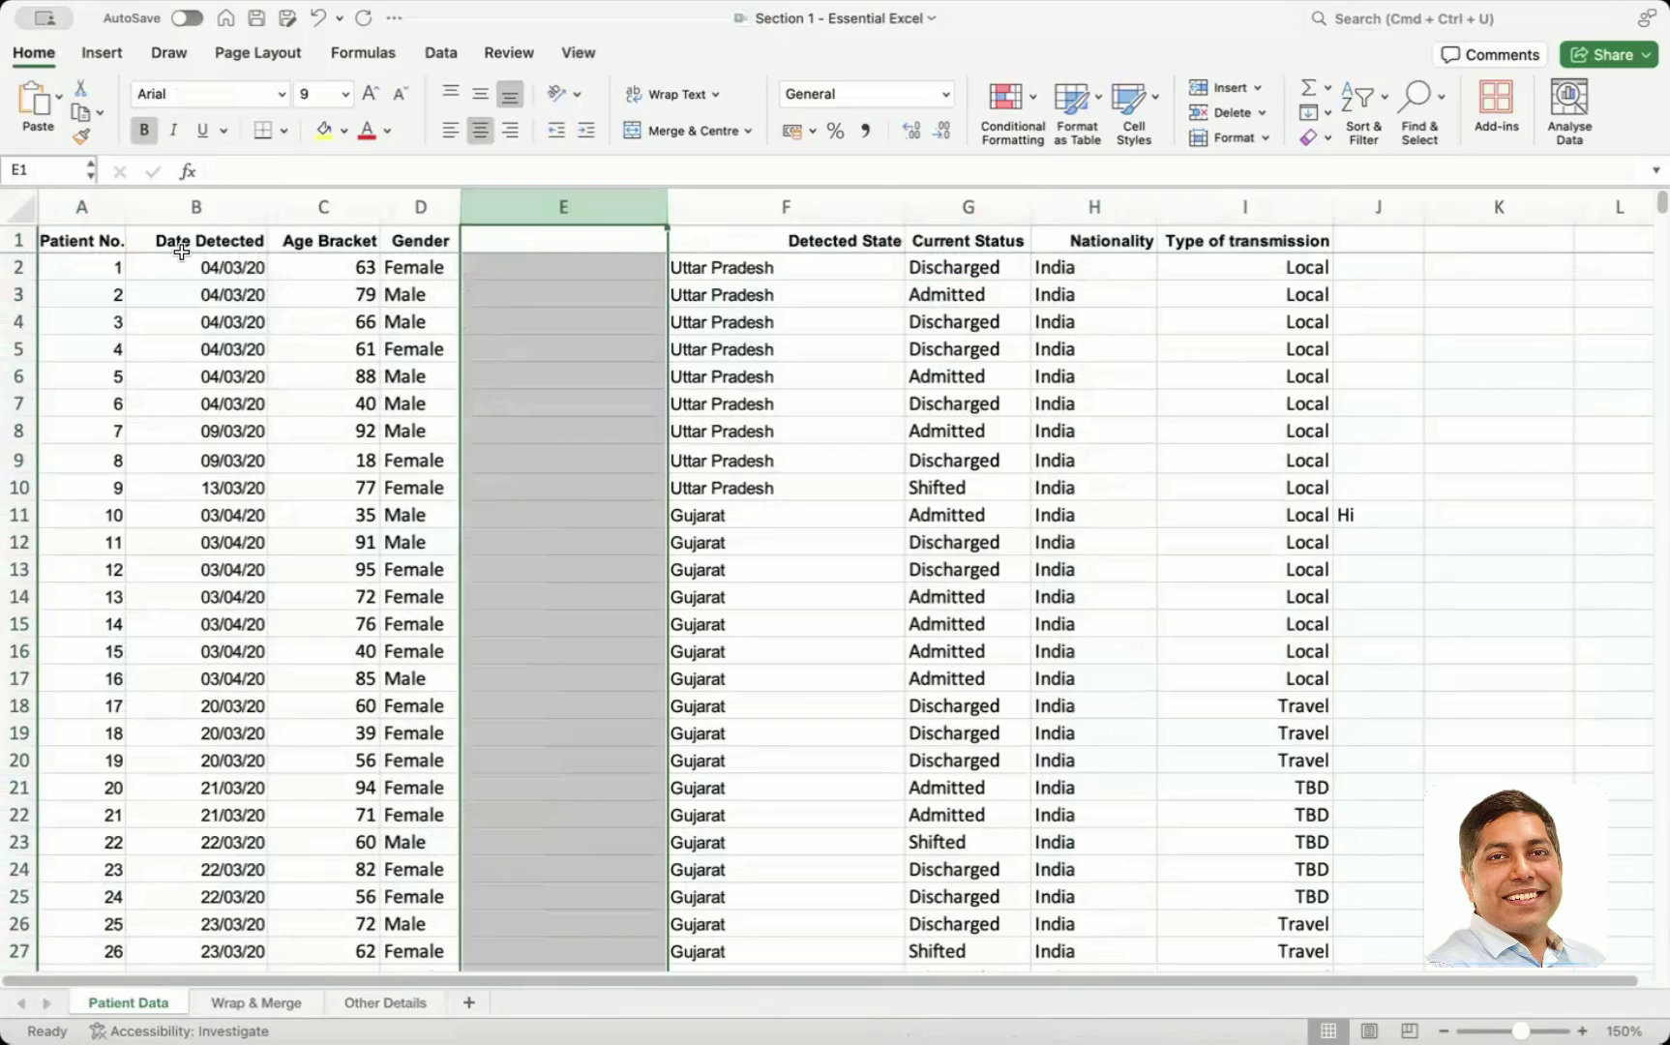
- Select the data from cell A1 down to the last row and across to column D, next to the empty column E
{"action": "left_click", "coordinate": [88, 246]}
{"action": "key", "text": "ctrl+shift+Down"}
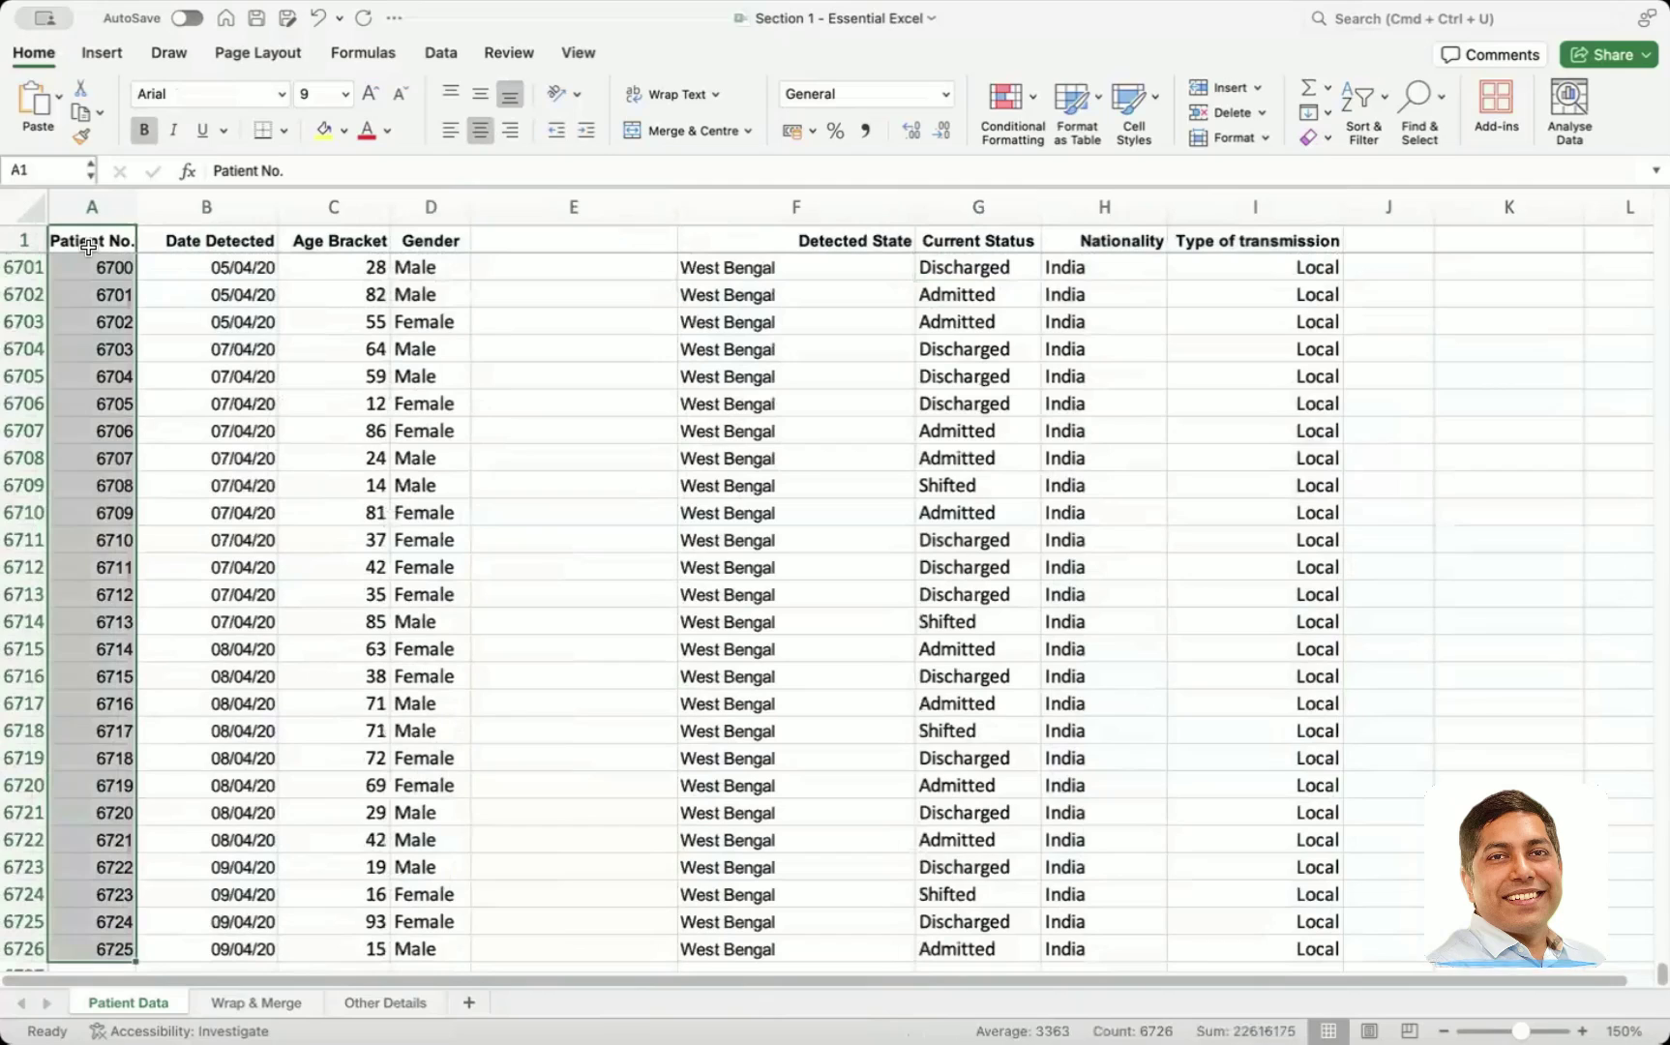
{"action": "key", "text": "ctrl+shift+Right"}
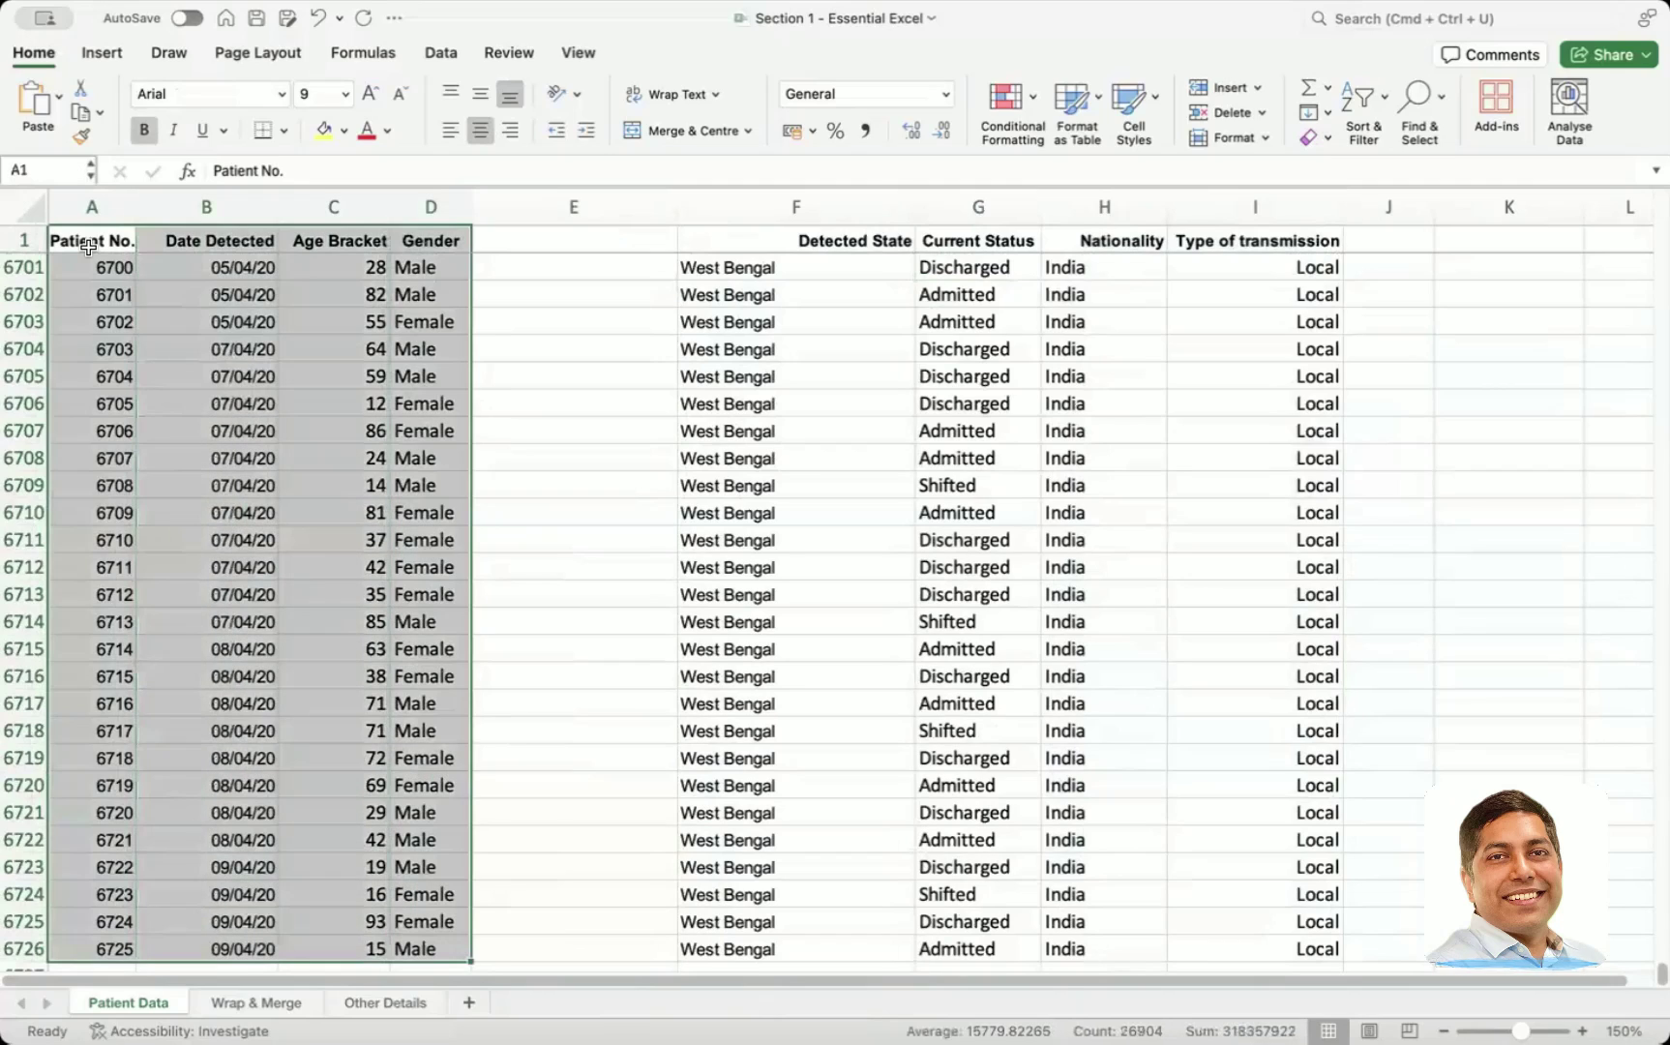
- Enter "Hi" in cell E6707, and select the data block from A1 downward and across again
{"action": "left_click", "coordinate": [525, 436]}
{"action": "type", "text": "Hi"}
{"action": "key", "text": "Return"}
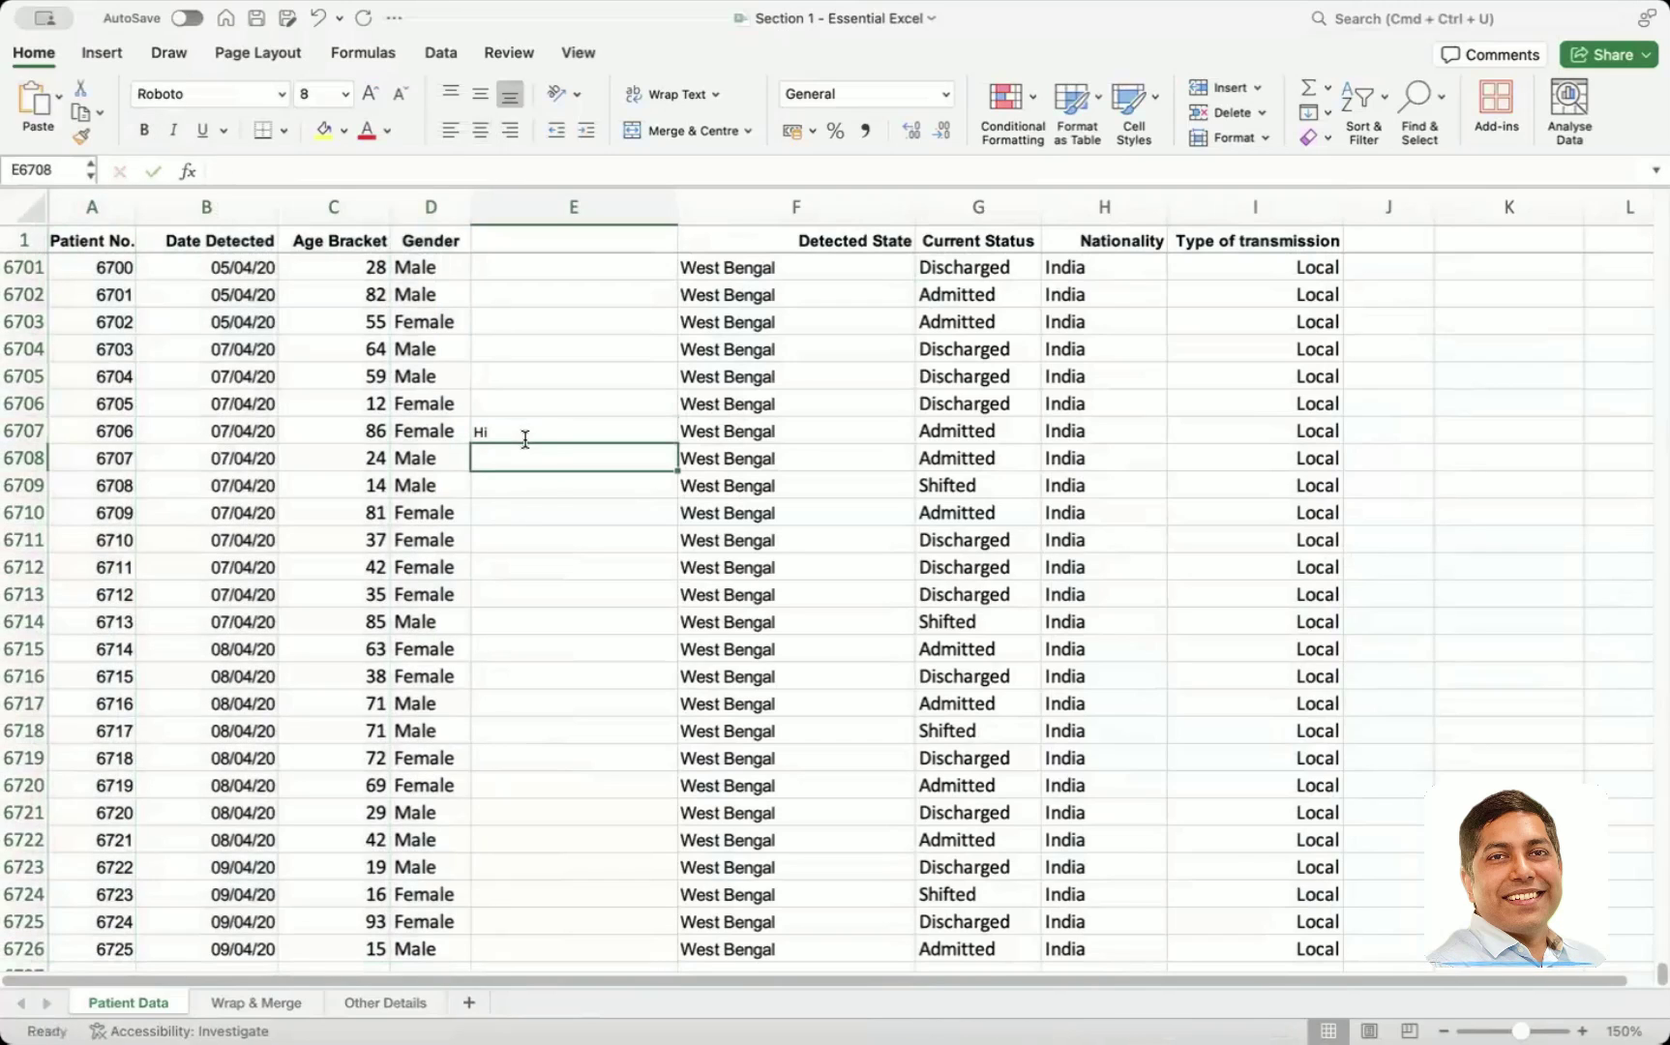
{"action": "left_click", "coordinate": [97, 235]}
{"action": "key", "text": "ctrl+shift+Down"}
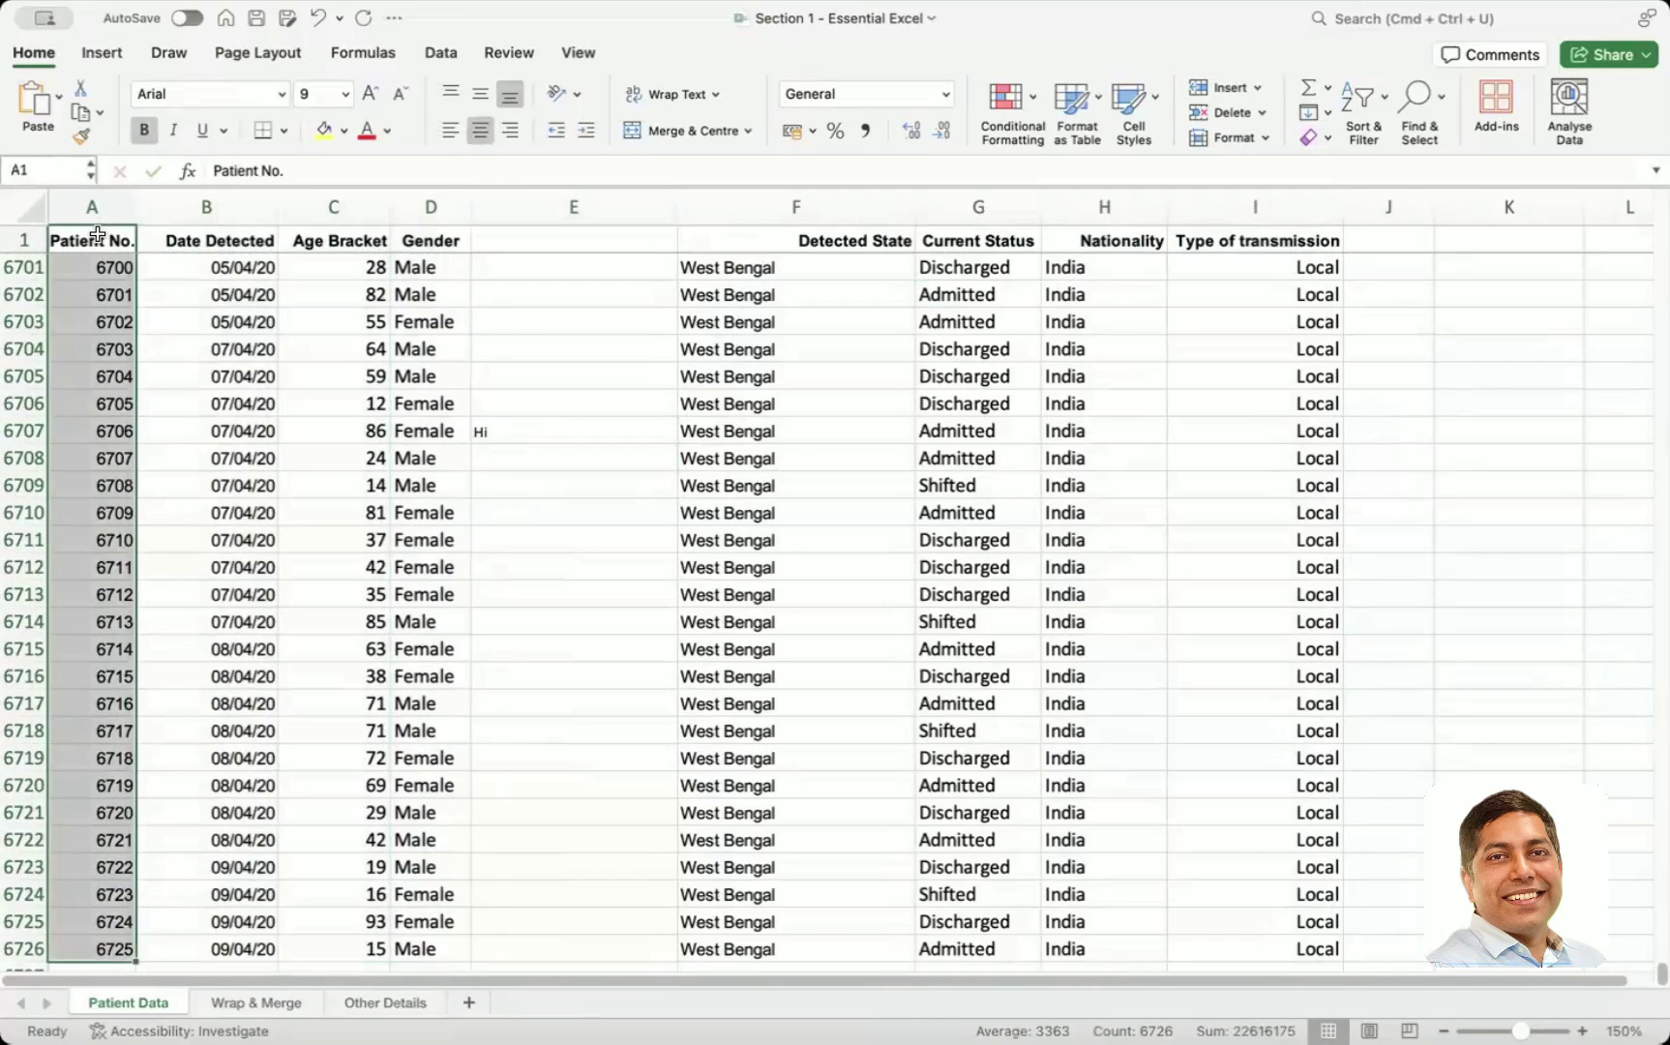
{"action": "key", "text": "ctrl+shift+Right"}
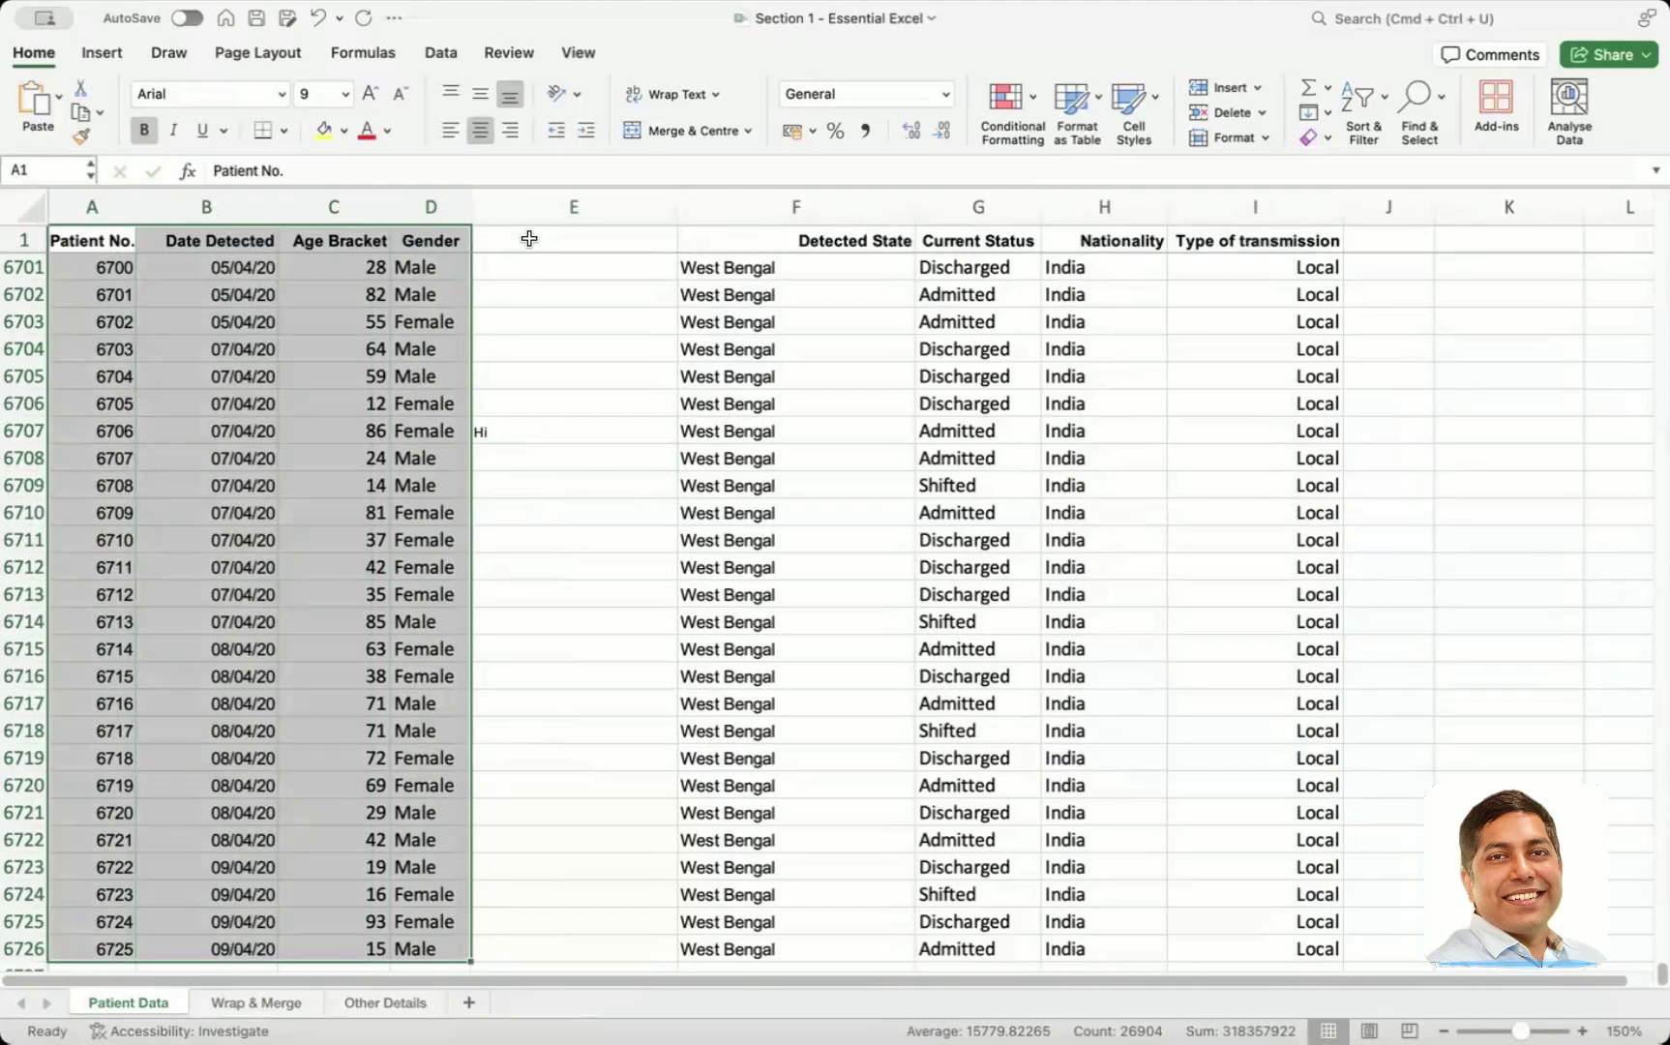
- Clear the "Hi" entry from cell E6707 and enter "Hi" in the header cell E1 instead
{"action": "left_click", "coordinate": [487, 431]}
{"action": "key", "text": "Delete"}
{"action": "left_click", "coordinate": [503, 239]}
{"action": "type", "text": "Hi"}
{"action": "key", "text": "Return"}
- Select the table from cell A1 by extending across the header row first and down to the last row
{"action": "left_click", "coordinate": [97, 239]}
{"action": "key", "text": "super+shift+Right"}
{"action": "key", "text": "super+shift+Down"}
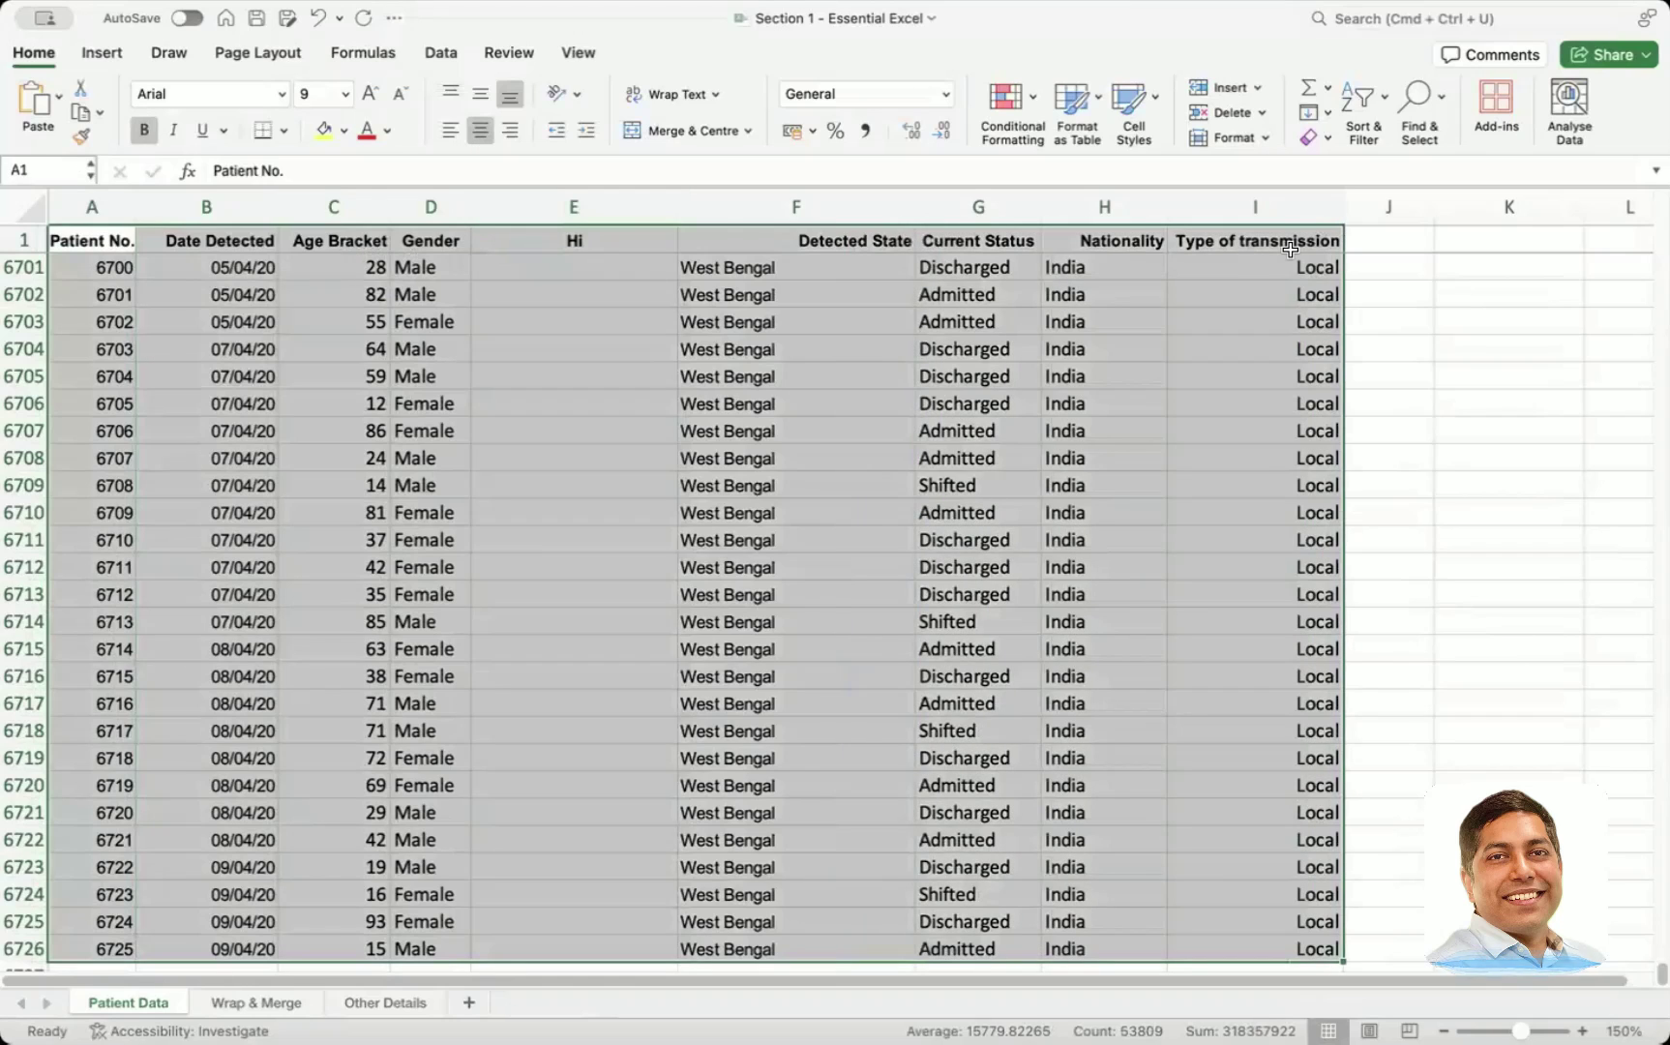
- Undo the test edits until the Admitted City column and the "Hello" and "Hi" entries in K7 and K8 are restored
{"action": "left_click", "coordinate": [607, 296]}
{"action": "left_click", "coordinate": [549, 243]}
{"action": "left_click_drag", "start_coordinate": [522, 266], "coordinate": [532, 810]}
{"action": "key", "text": "super+z"}
{"action": "key", "text": "super+z"}
{"action": "key", "text": "super+z"}
{"action": "key", "text": "super+z"}
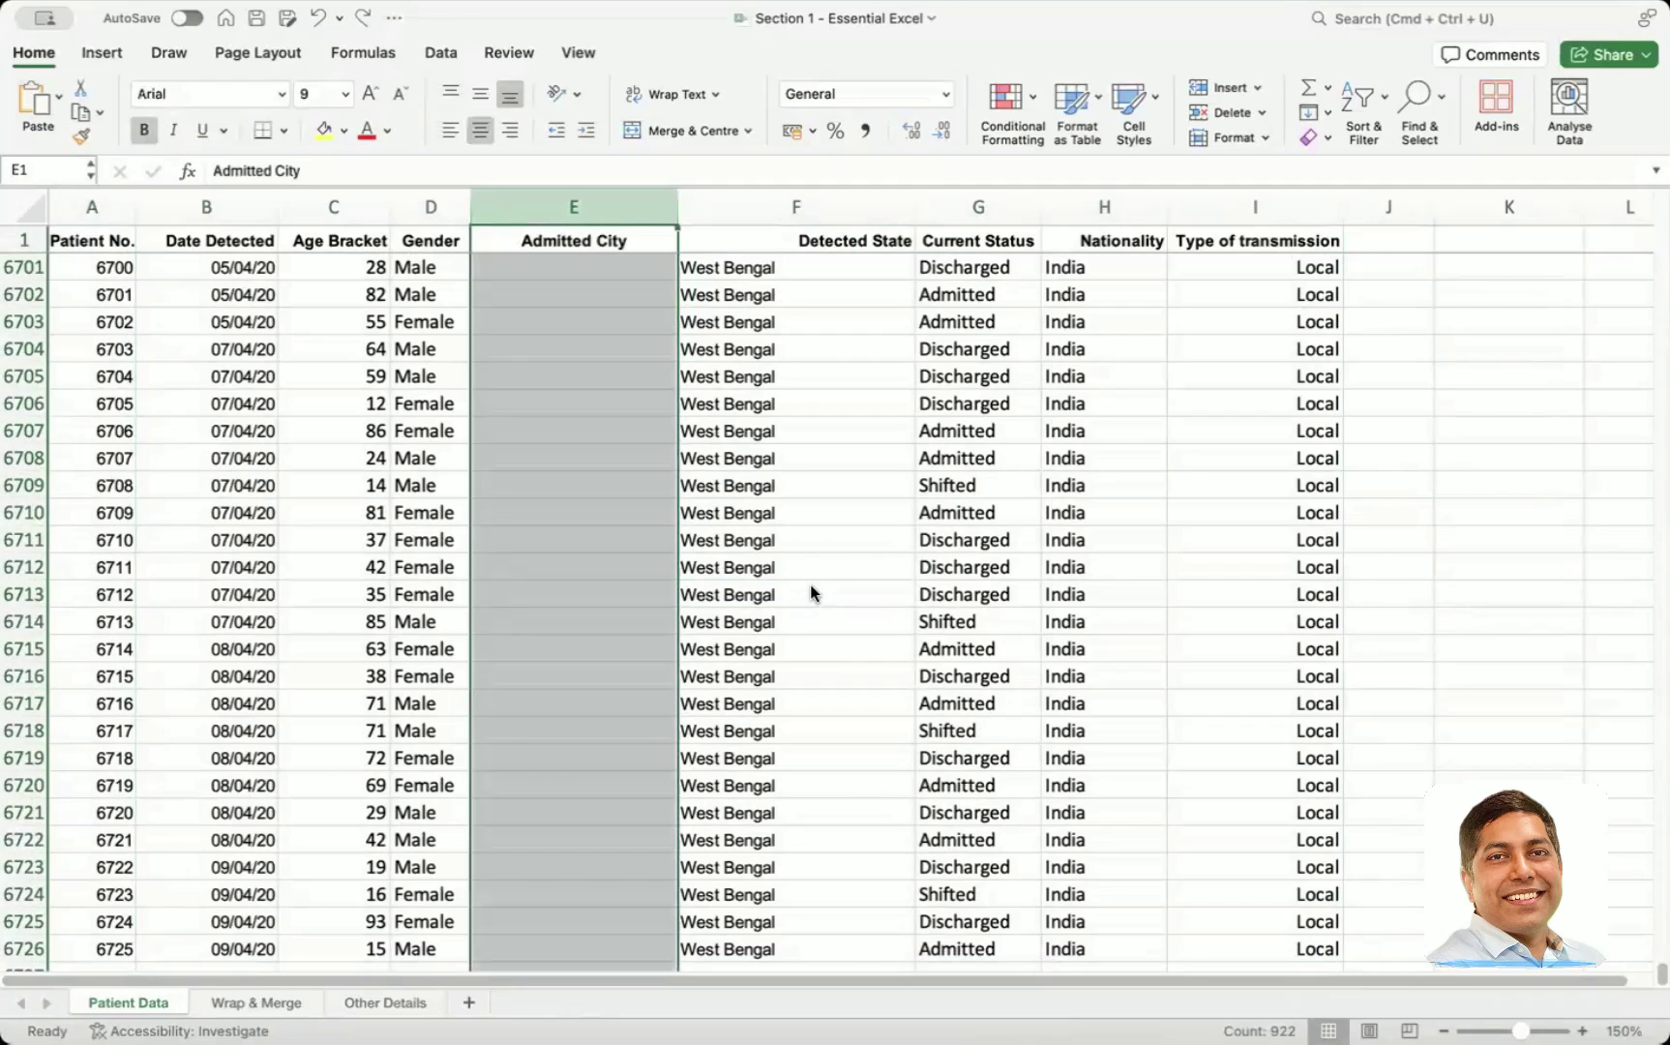
{"action": "key", "text": "super+z"}
{"action": "key", "text": "super+z"}
{"action": "key", "text": "super+z"}
{"action": "key", "text": "super+z"}
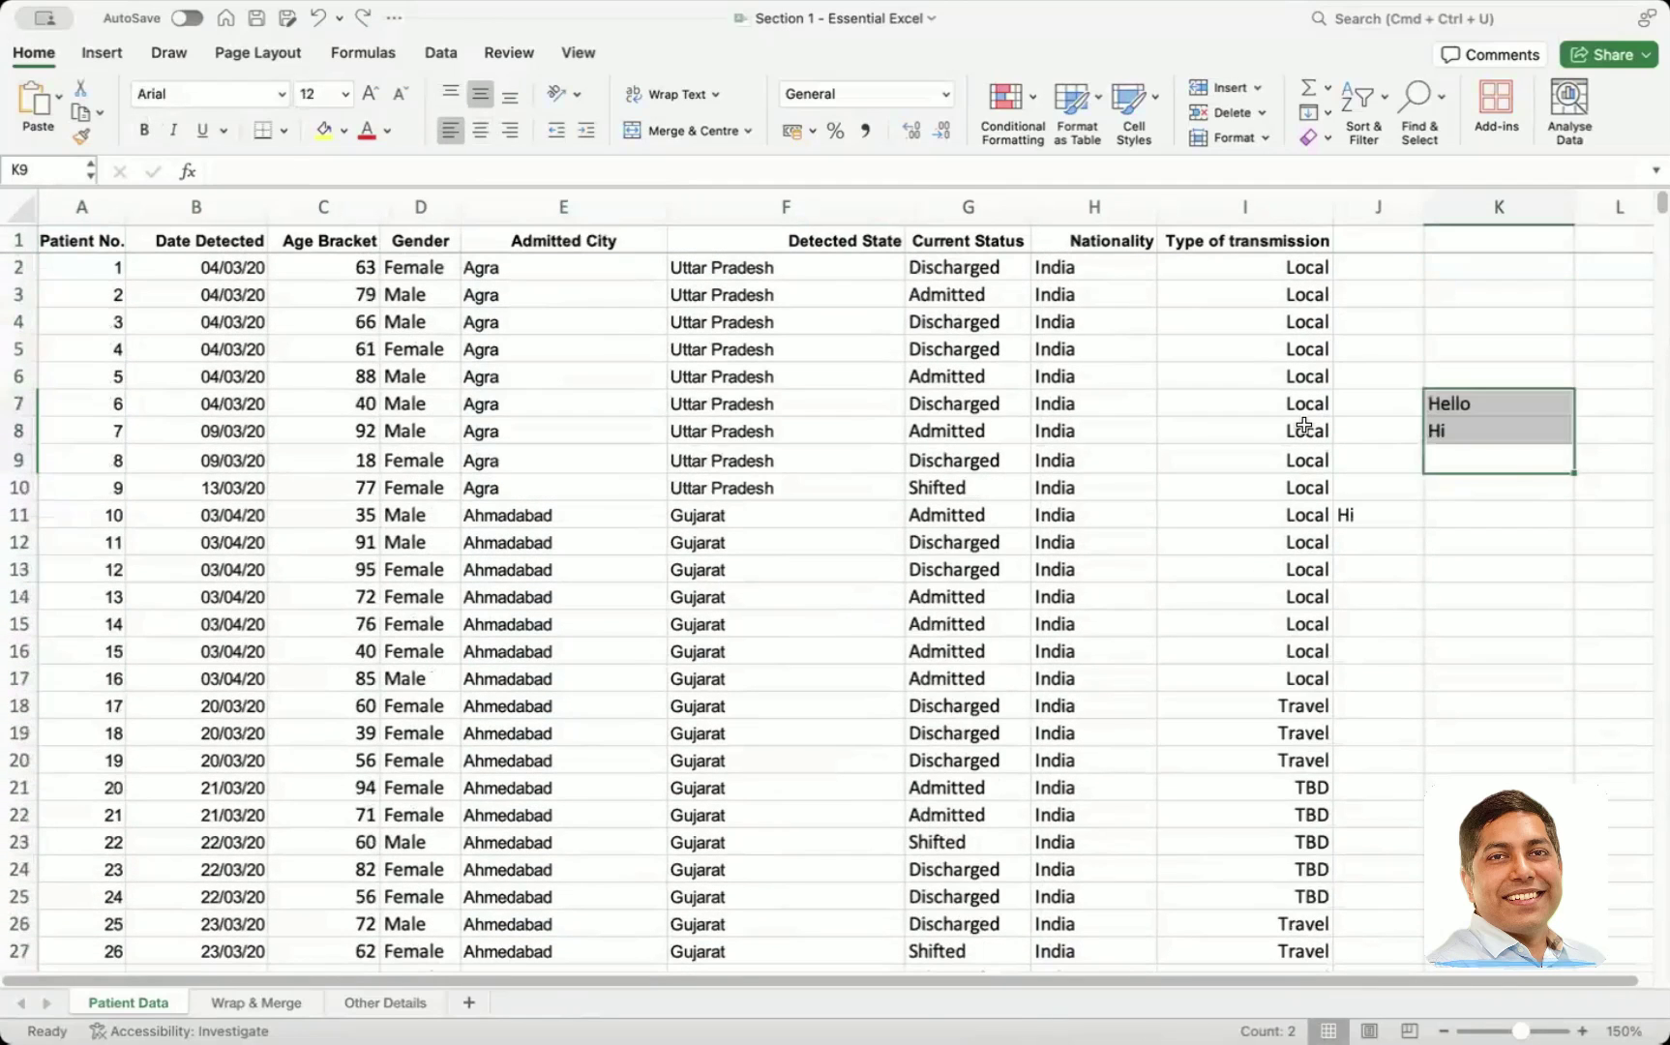
- Clear the test entries from the range J5:K12
{"action": "left_click_drag", "start_coordinate": [1558, 342], "coordinate": [1383, 543]}
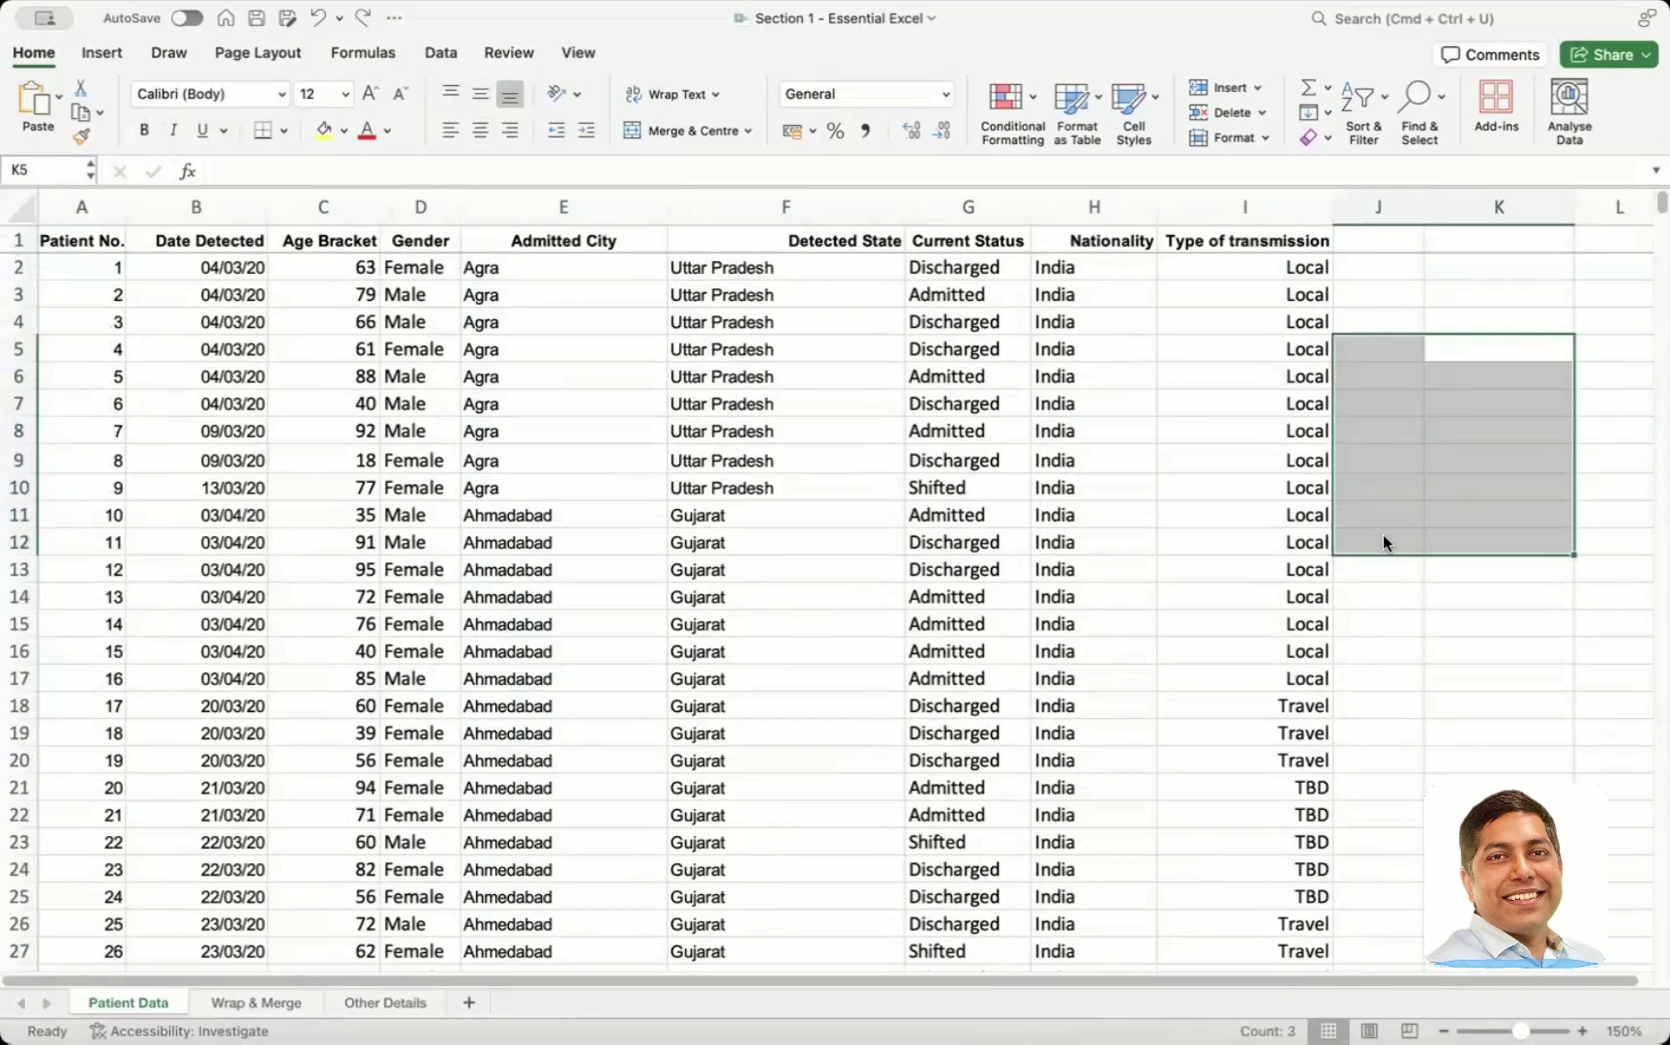
{"action": "left_click", "coordinate": [1040, 585]}
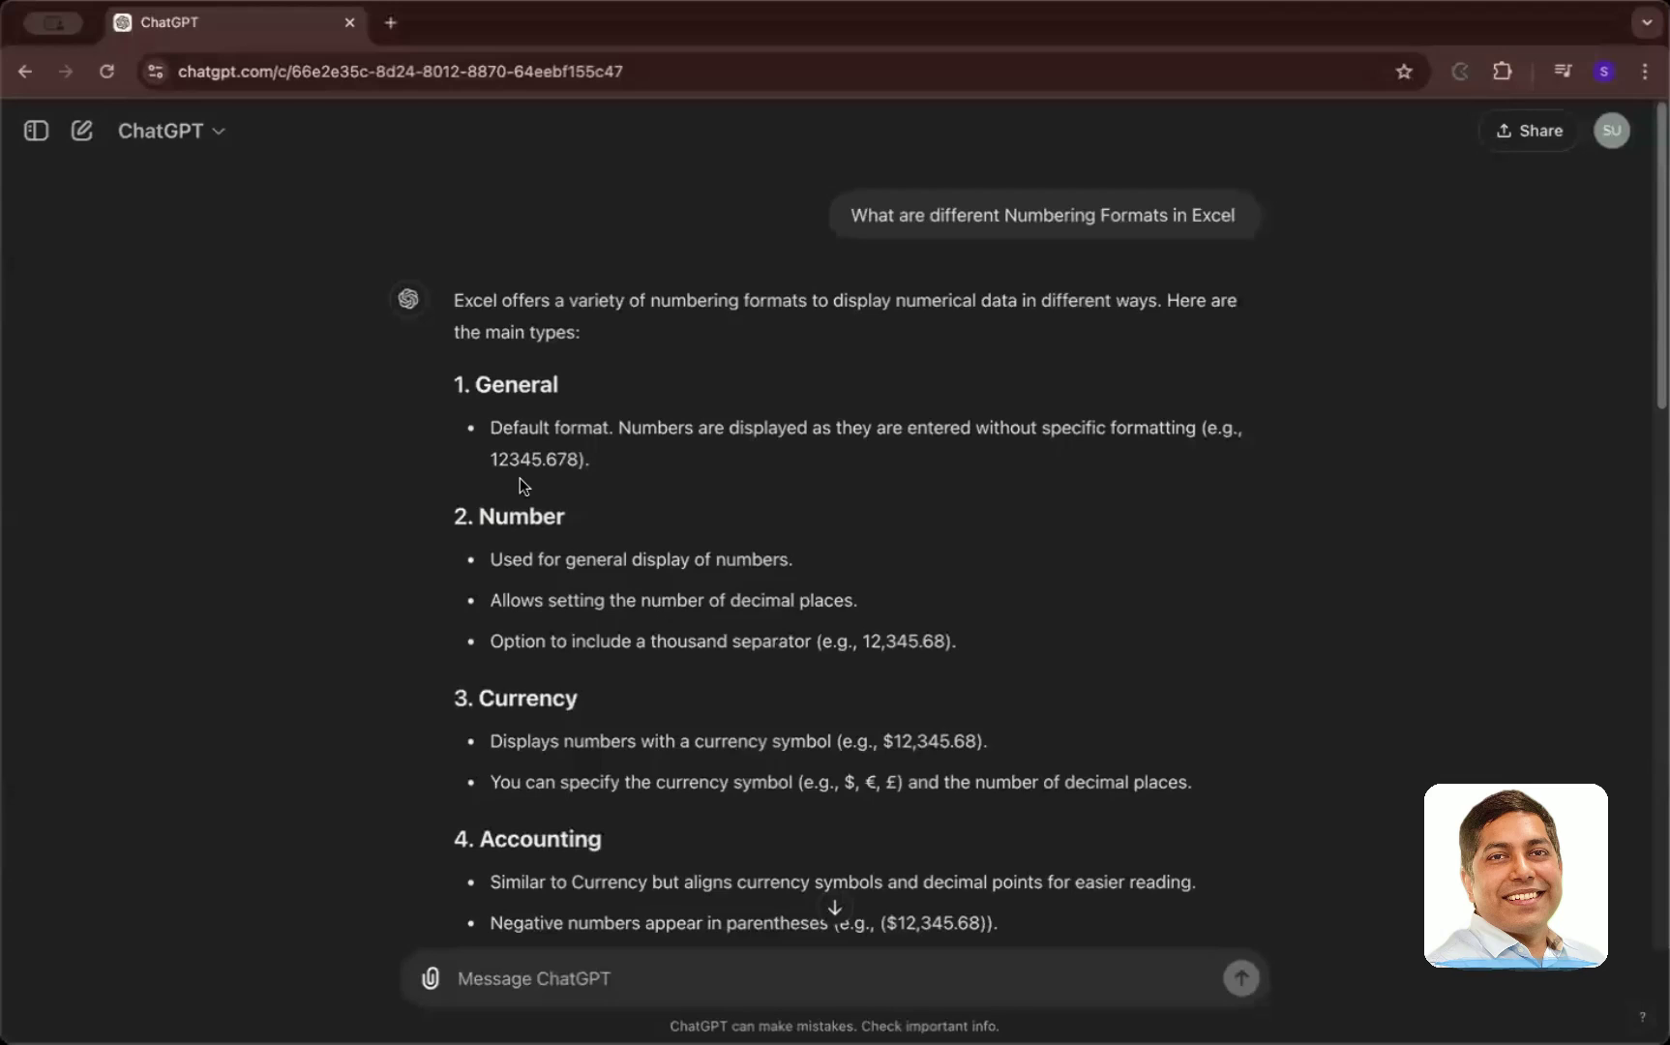
- Switch to the existing ChatGPT conversation and ask "What are Navigational Shortcuts in Excel"
{"action": "scroll", "coordinate": [520, 478], "scroll_direction": "down", "scroll_amount": 10}
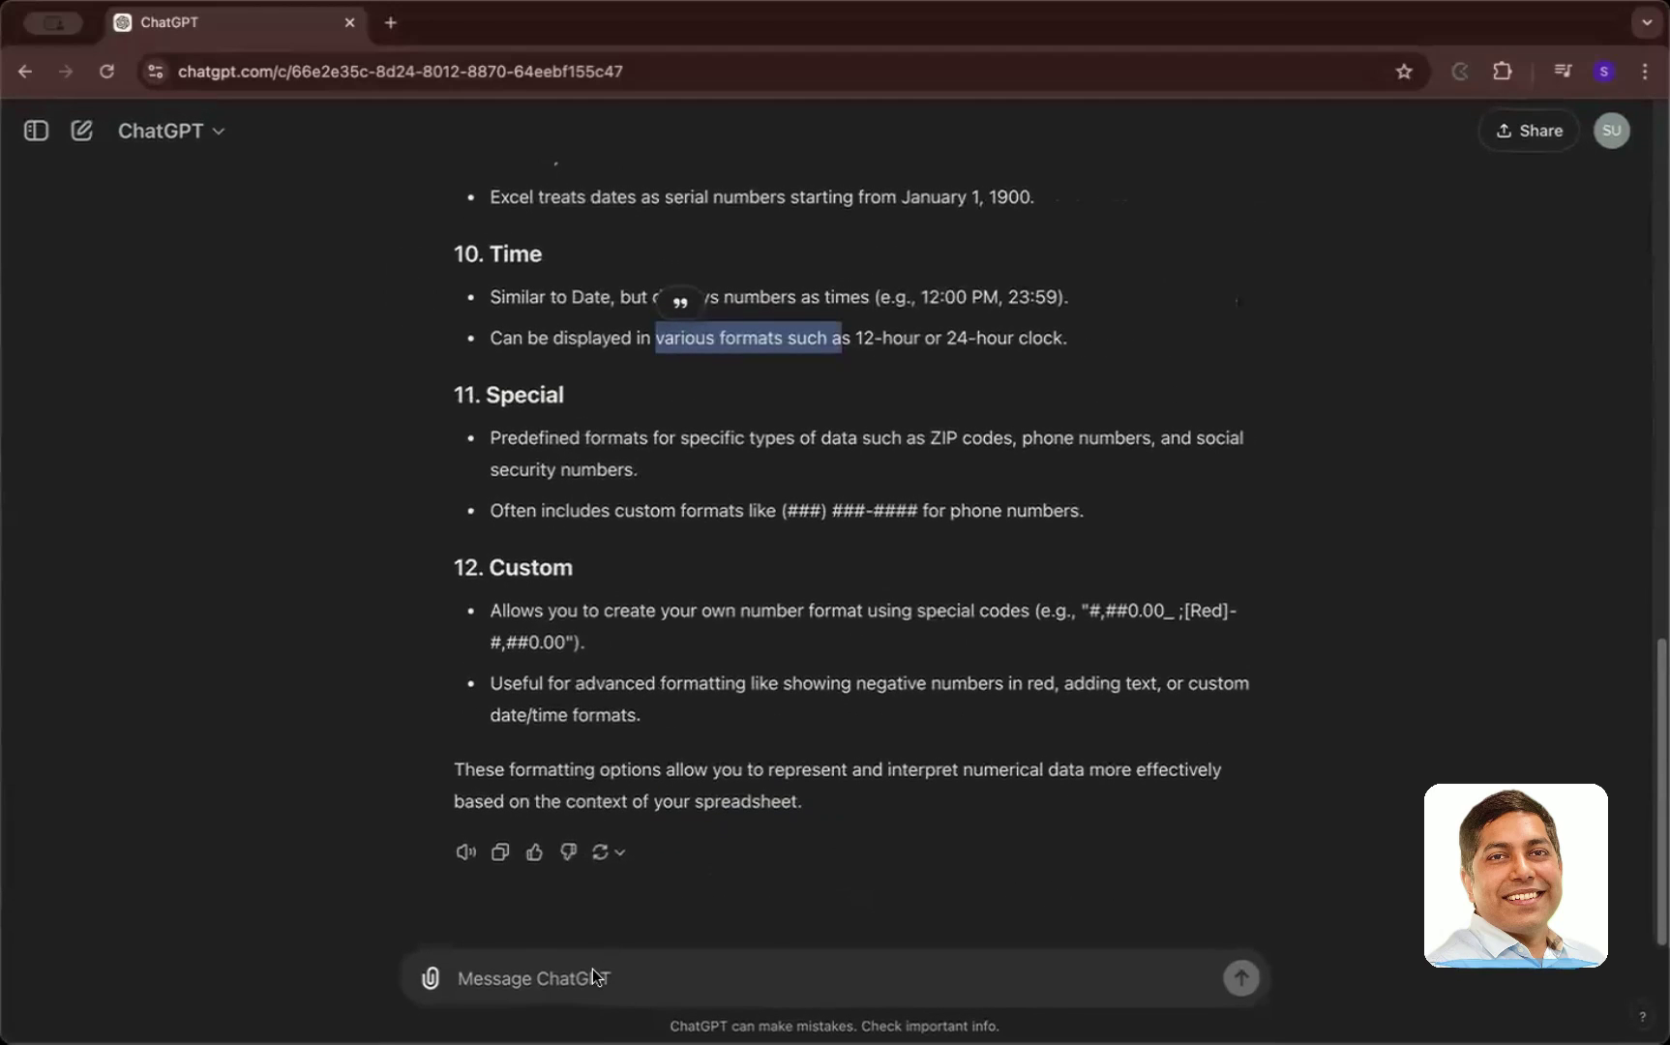
{"action": "left_click", "coordinate": [595, 975]}
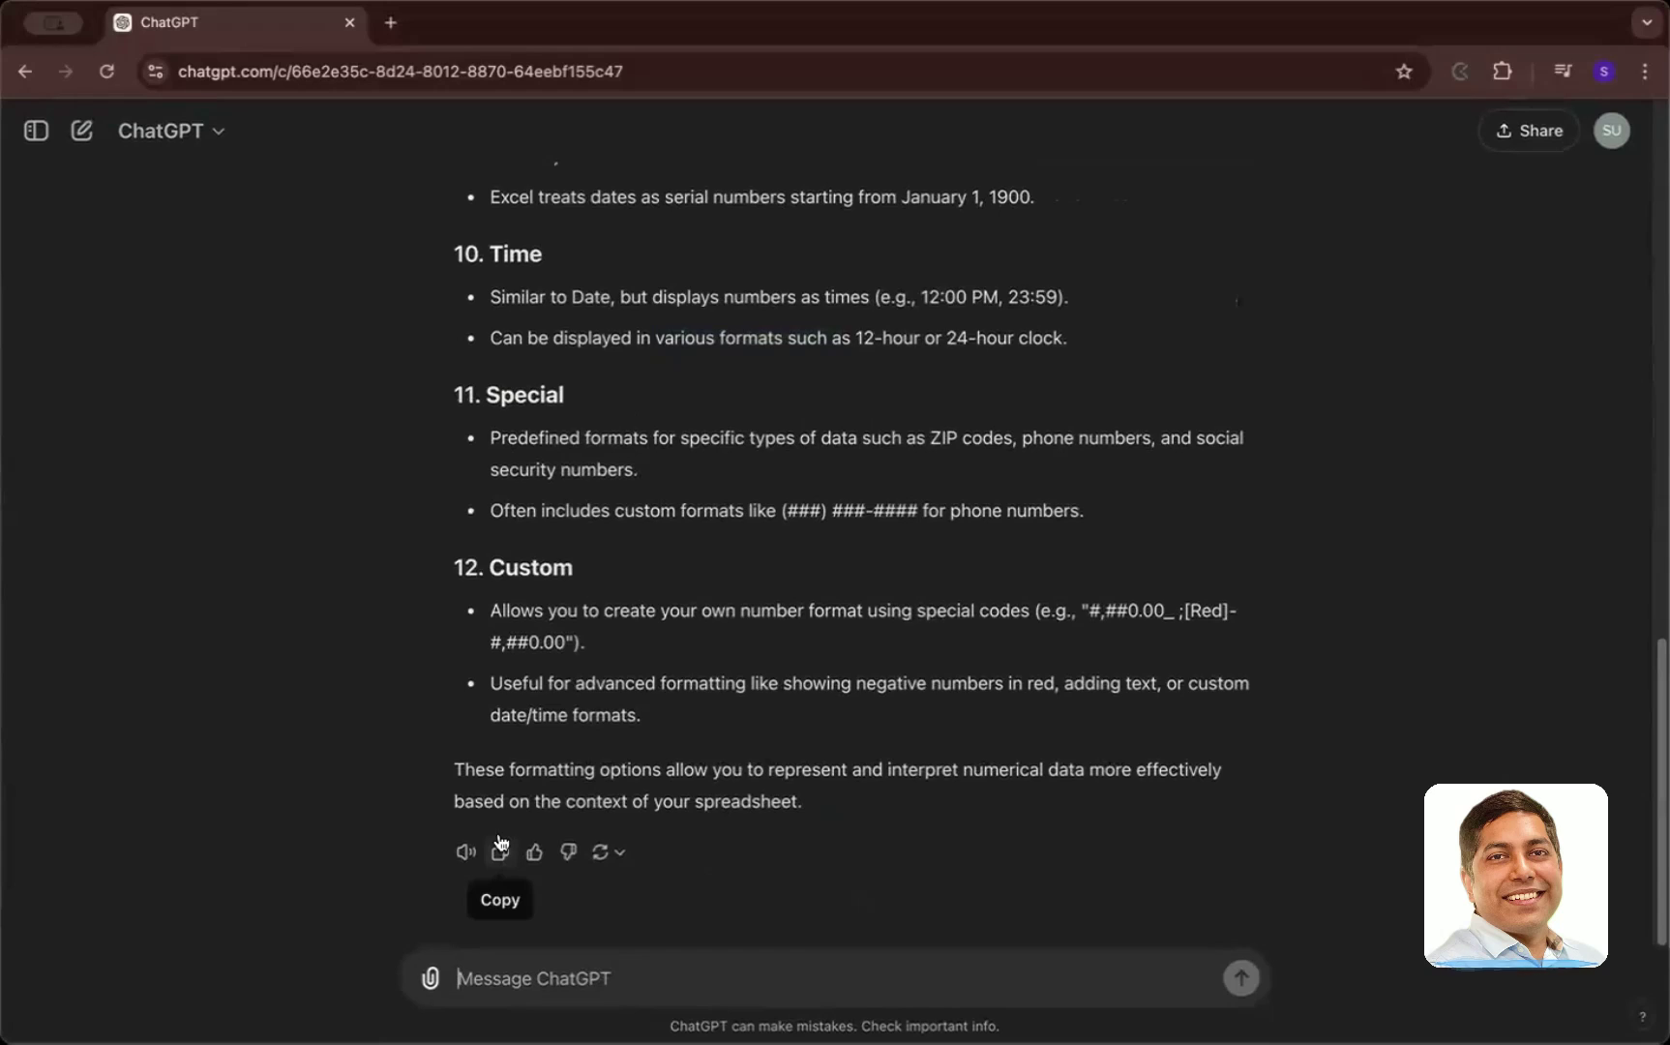
{"action": "type", "text": "What"}
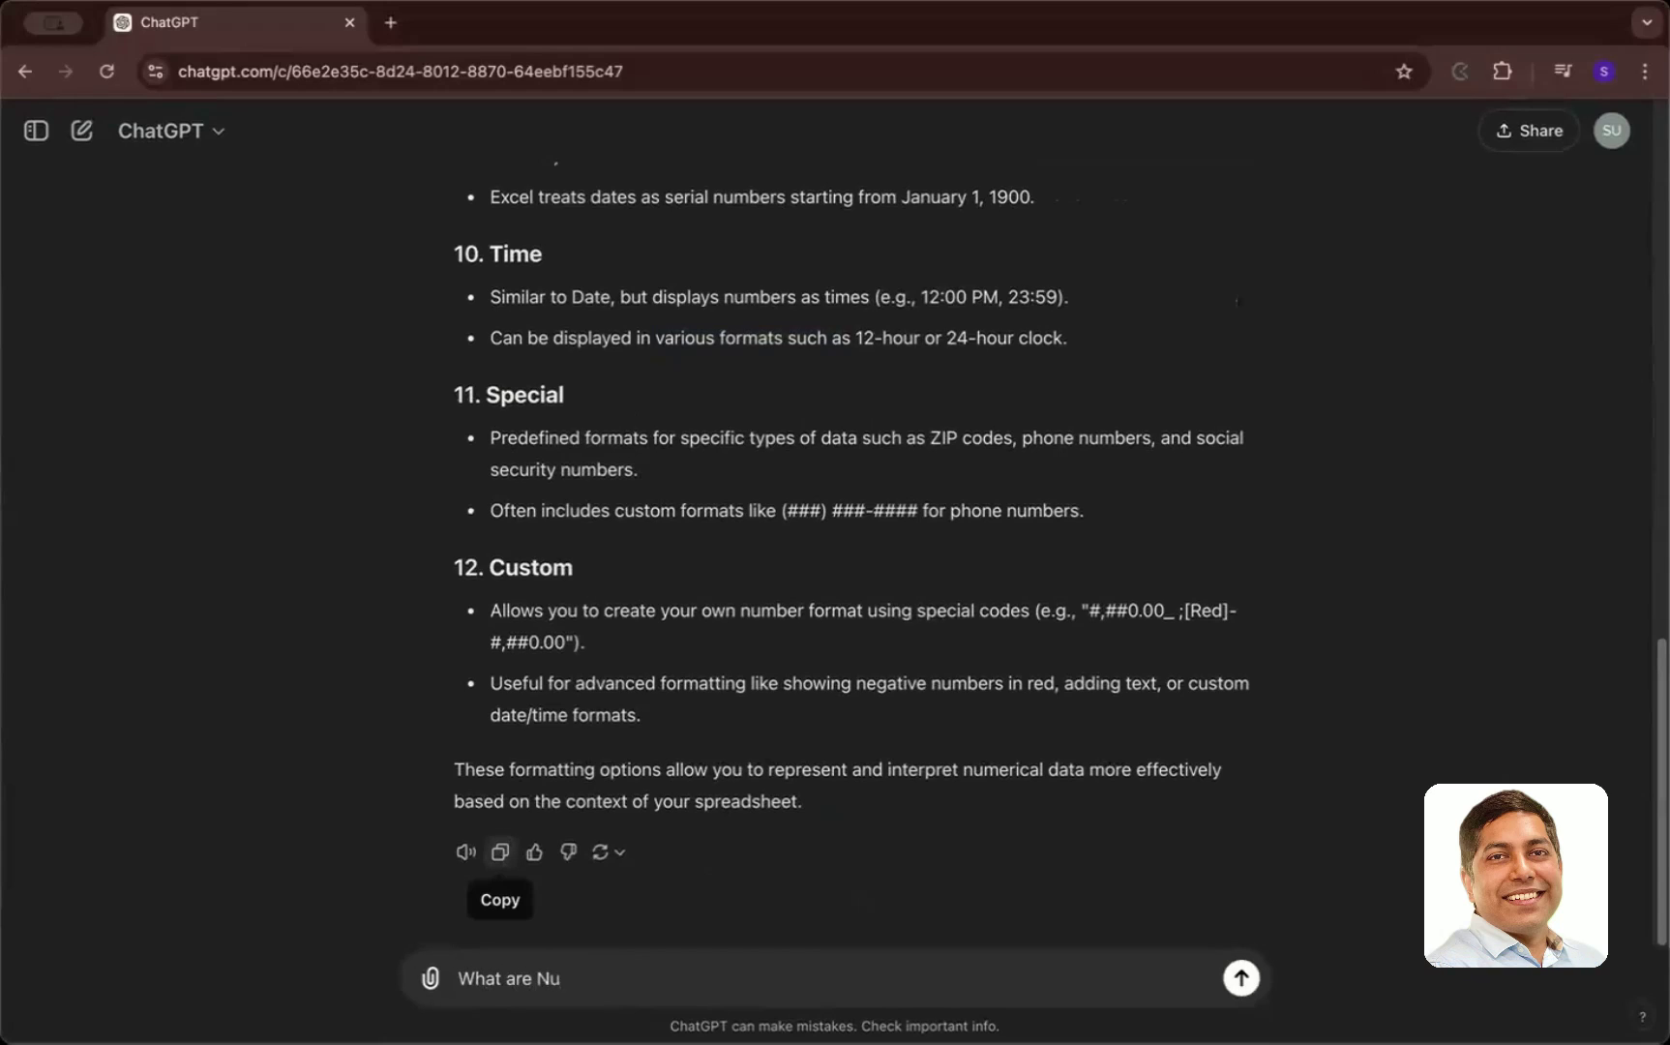
{"action": "type", "text": " are Navigational S"}
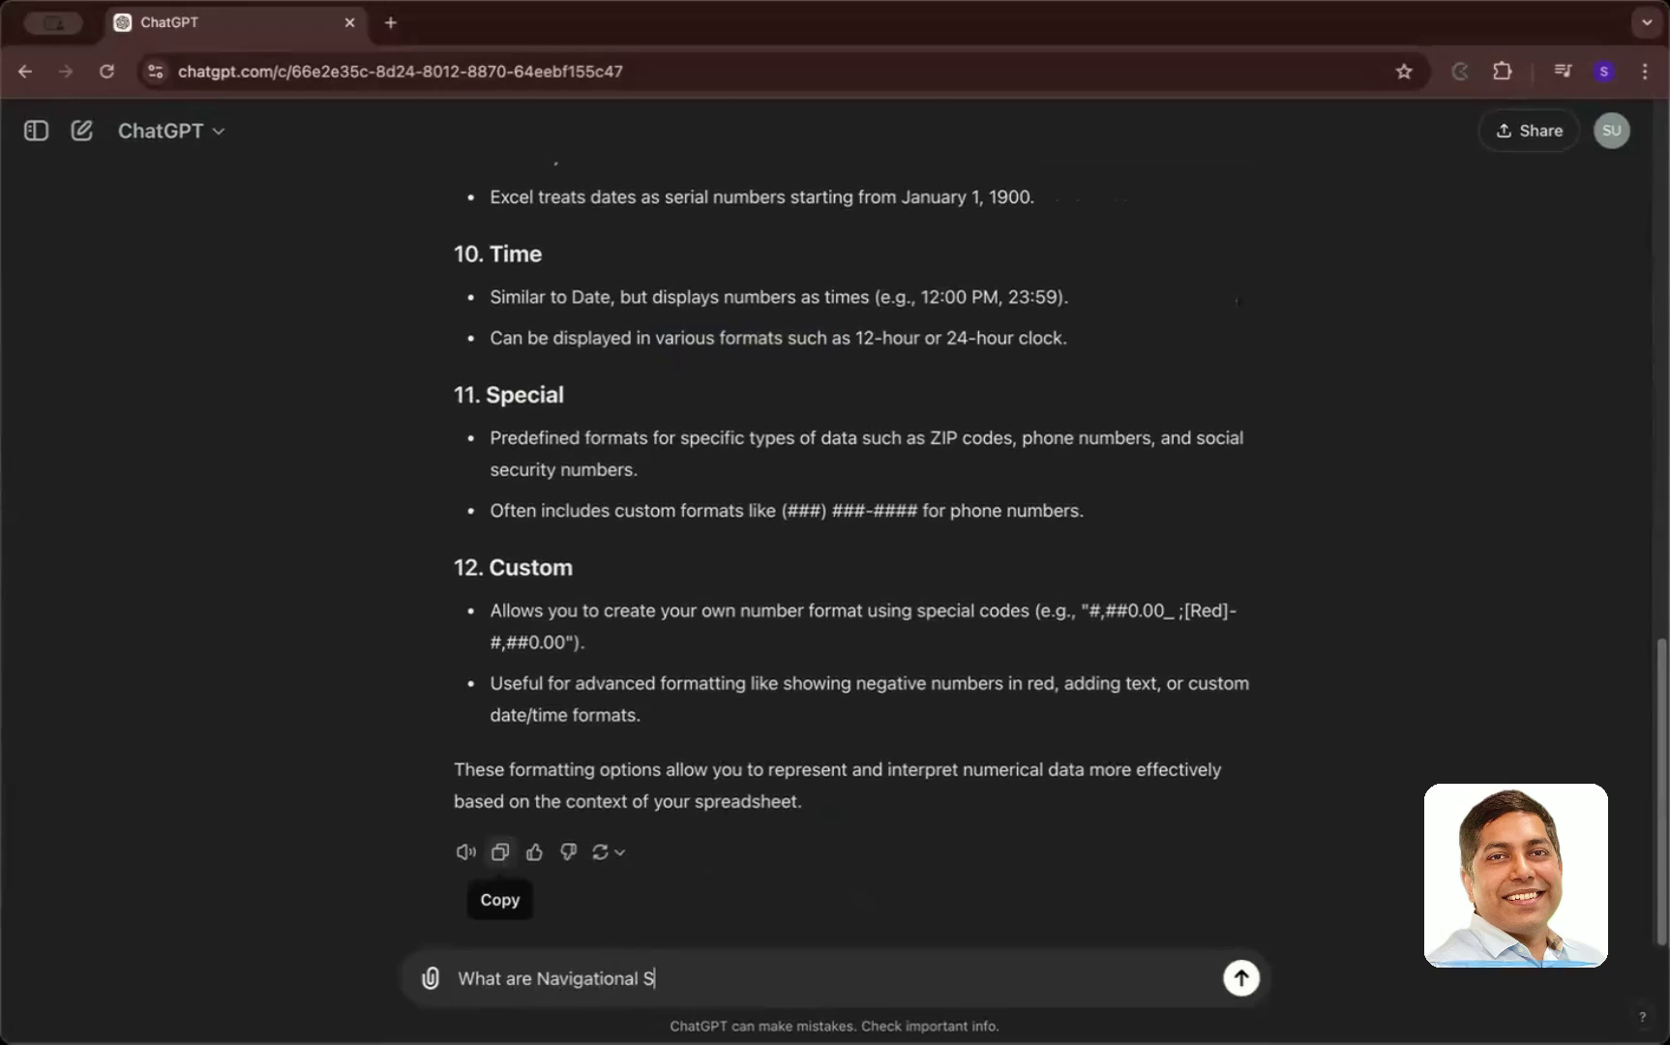
{"action": "type", "text": "hortcuts "}
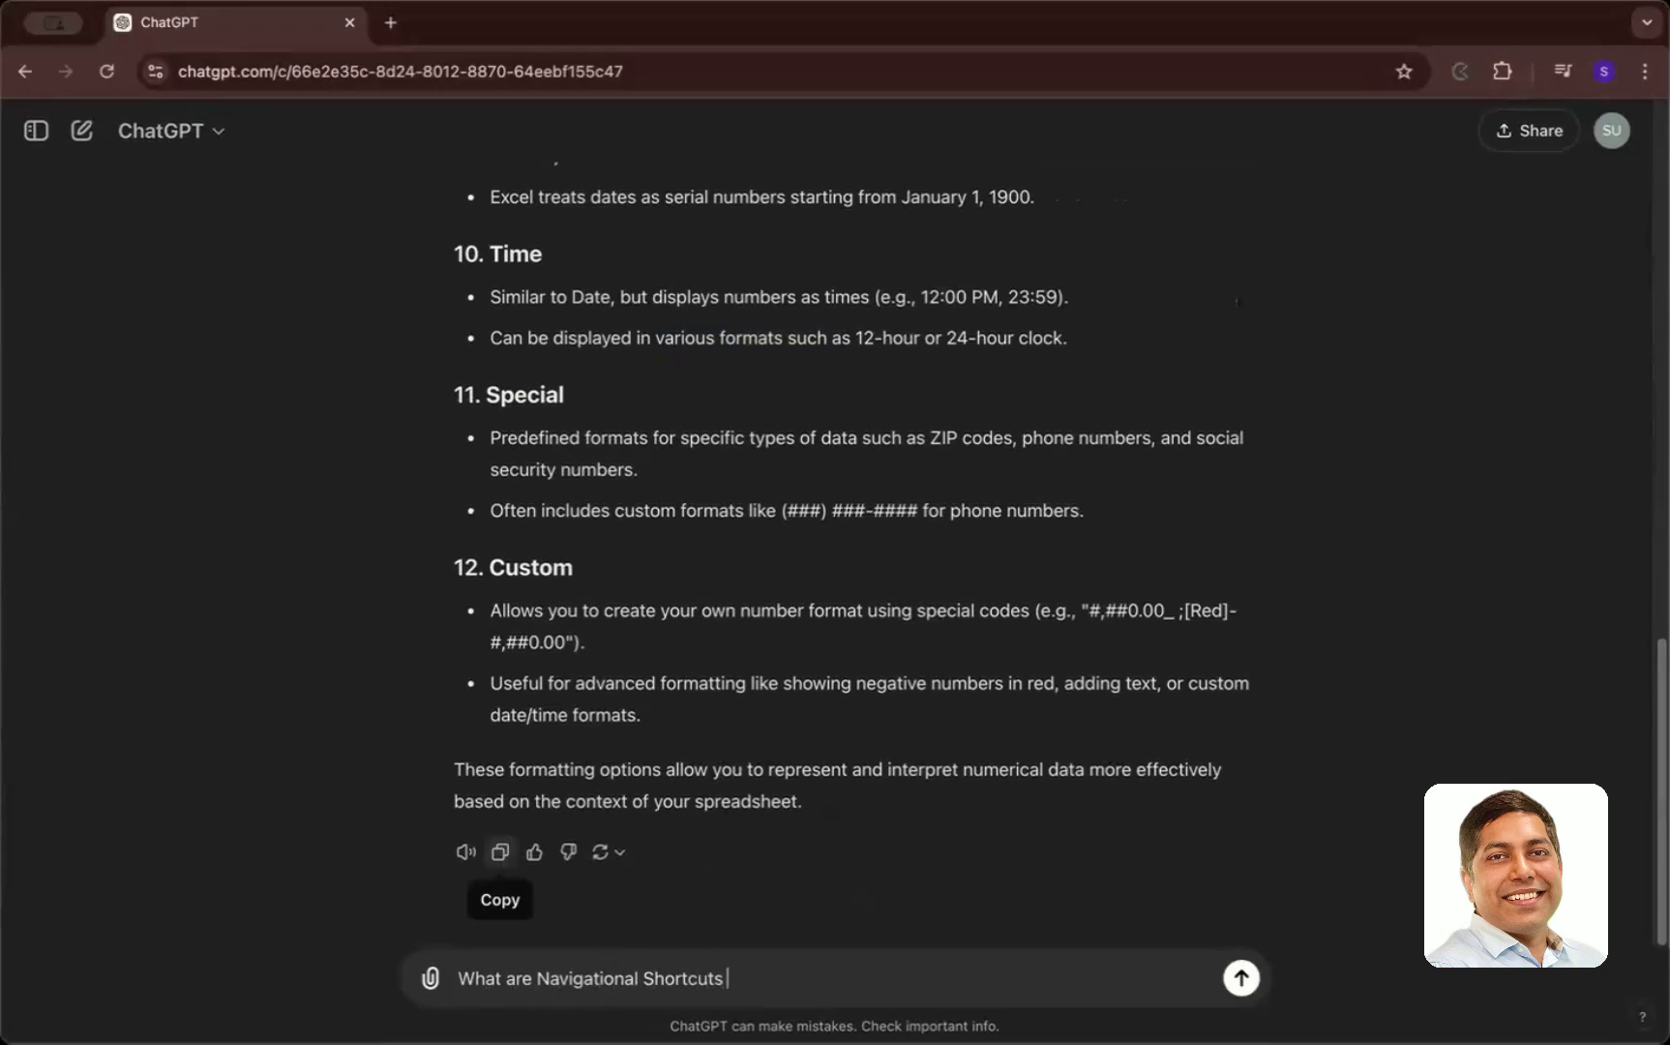
{"action": "type", "text": "in Excel"}
{"action": "key", "text": "Return"}
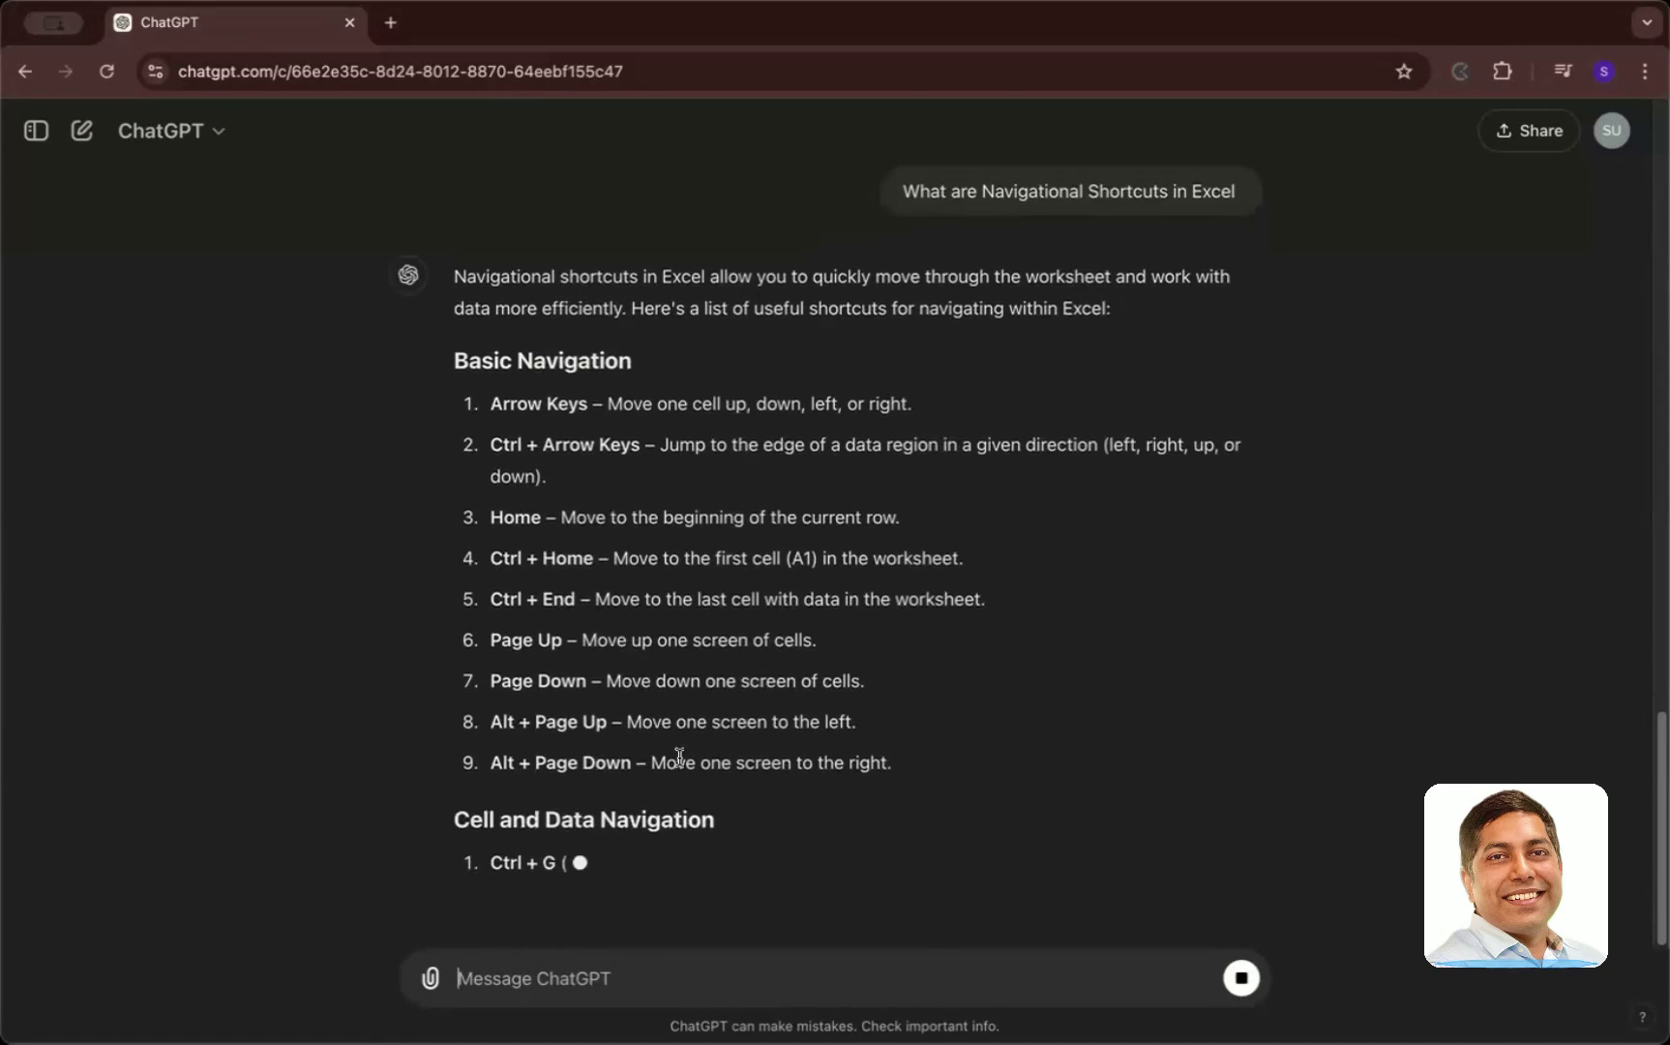
- Read through the Basic Navigation and Cell and Data Navigation shortcuts in the ChatGPT answer
{"action": "scroll", "coordinate": [742, 507], "scroll_direction": "up", "scroll_amount": 1}
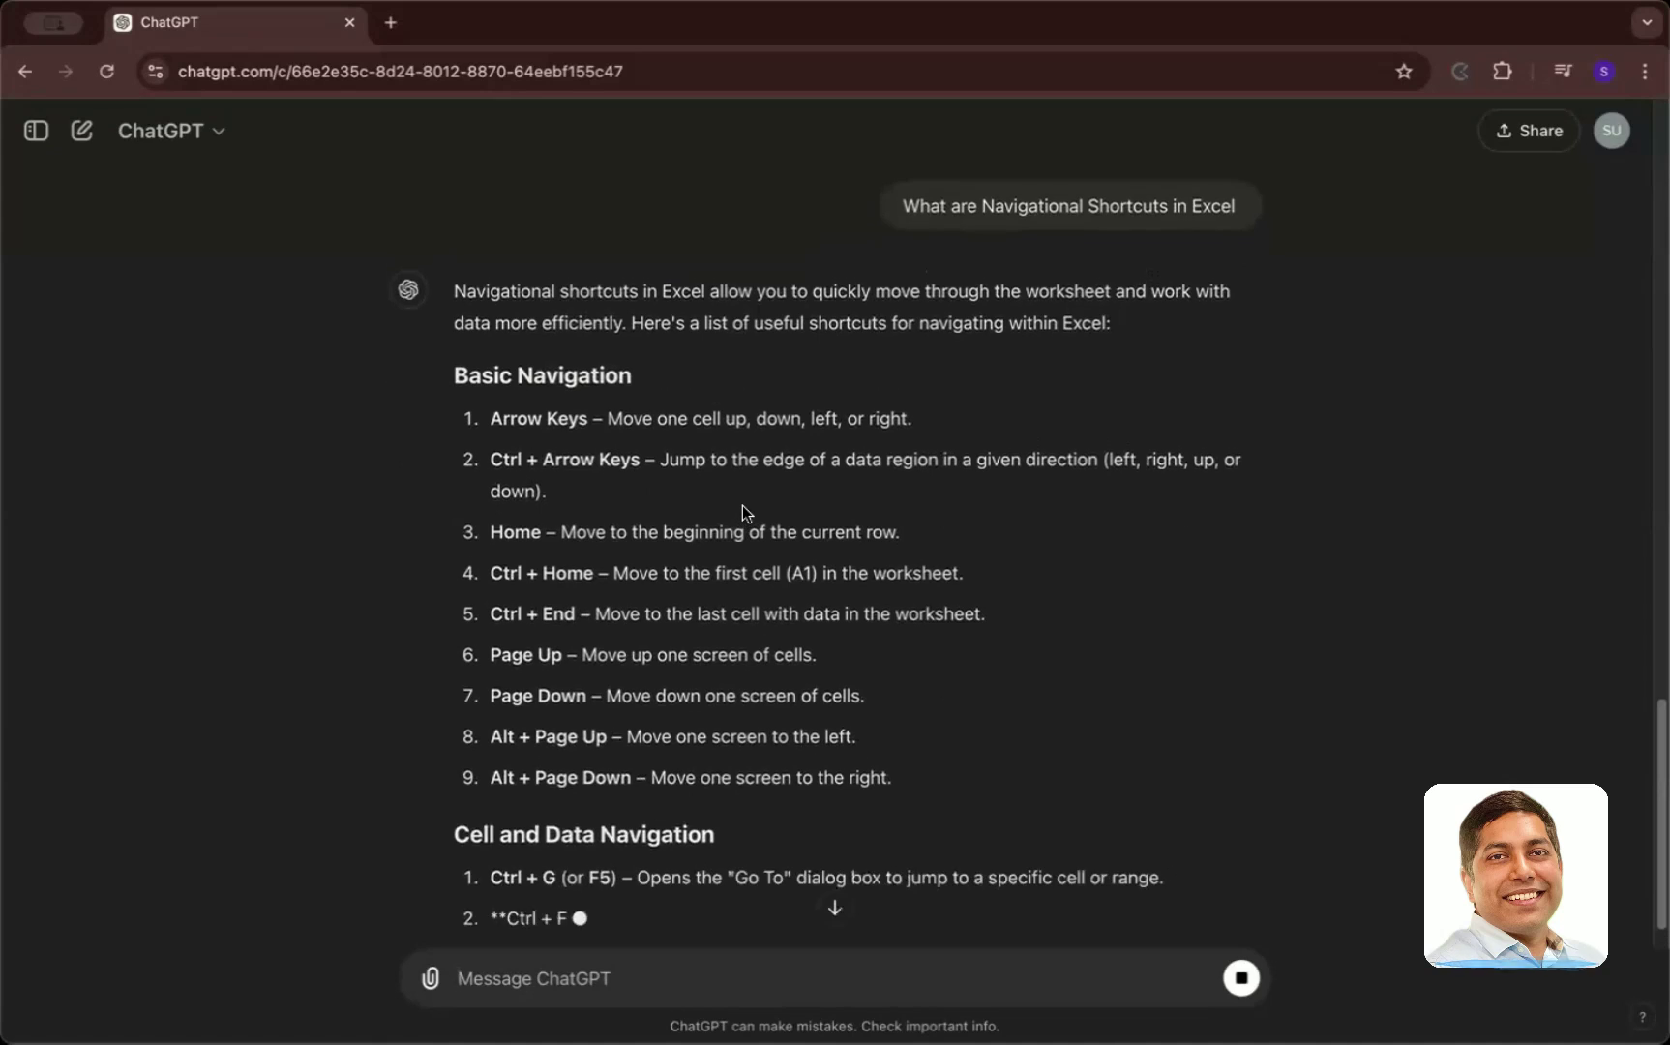
{"action": "left_click_drag", "start_coordinate": [866, 460], "coordinate": [1025, 463]}
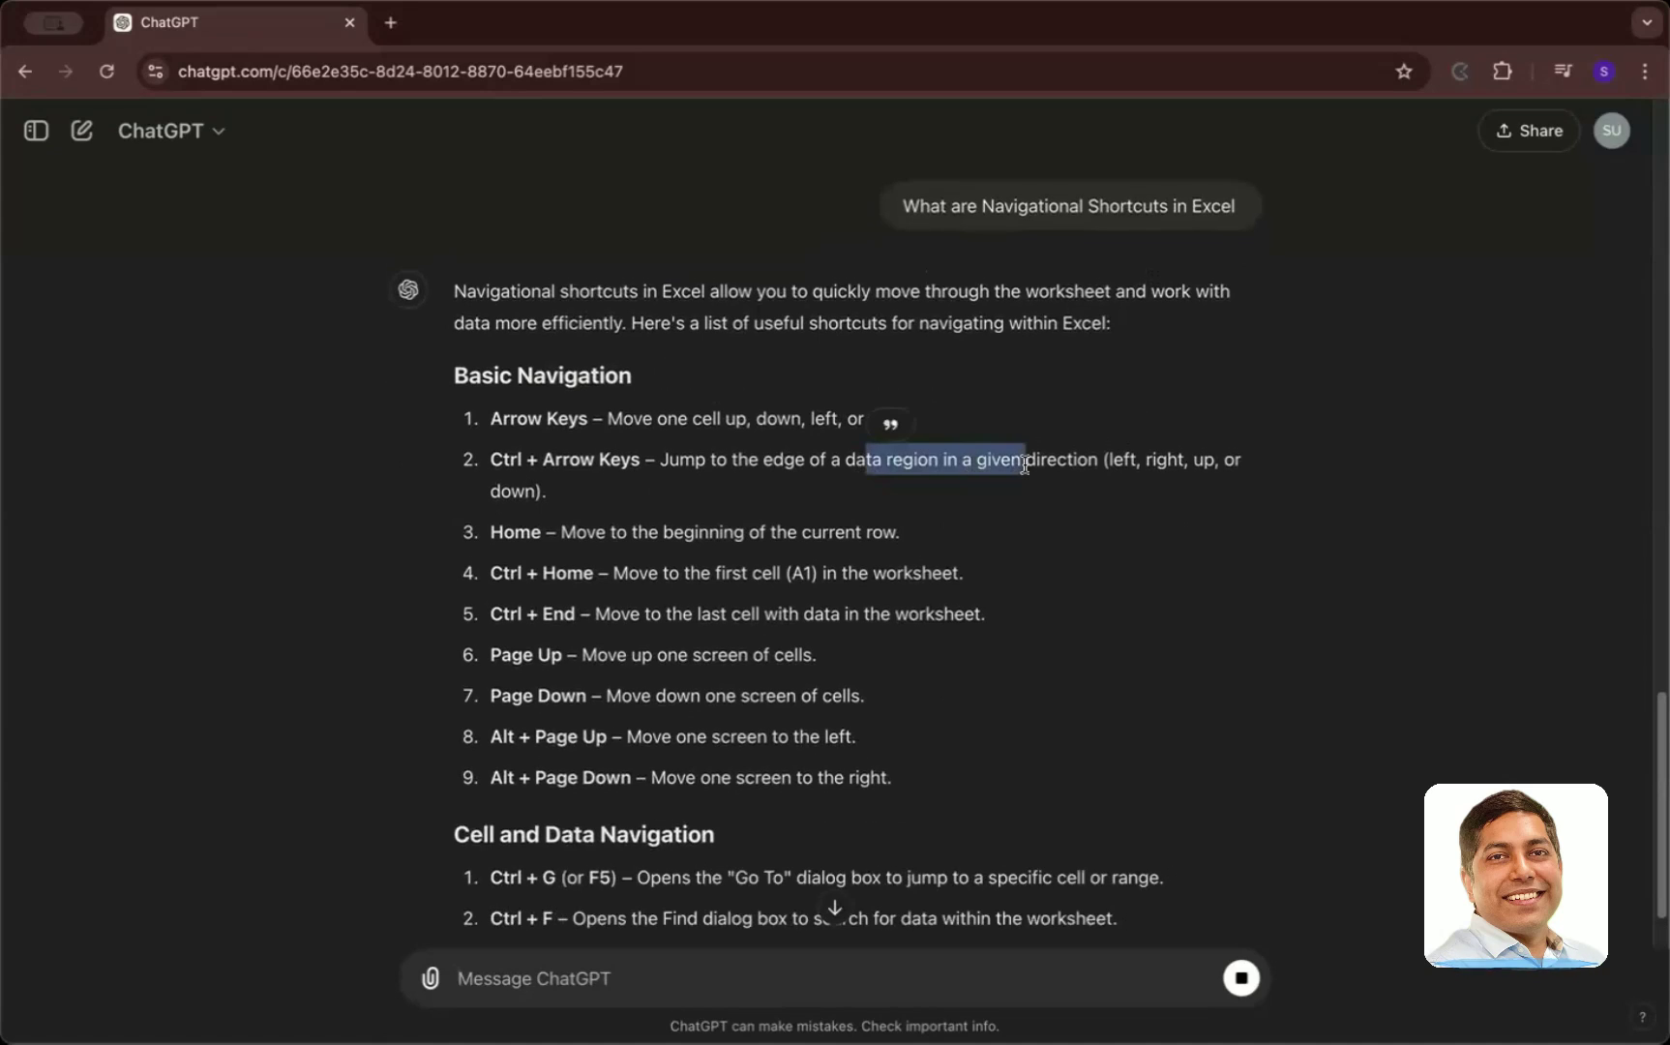
{"action": "left_click", "coordinate": [608, 529]}
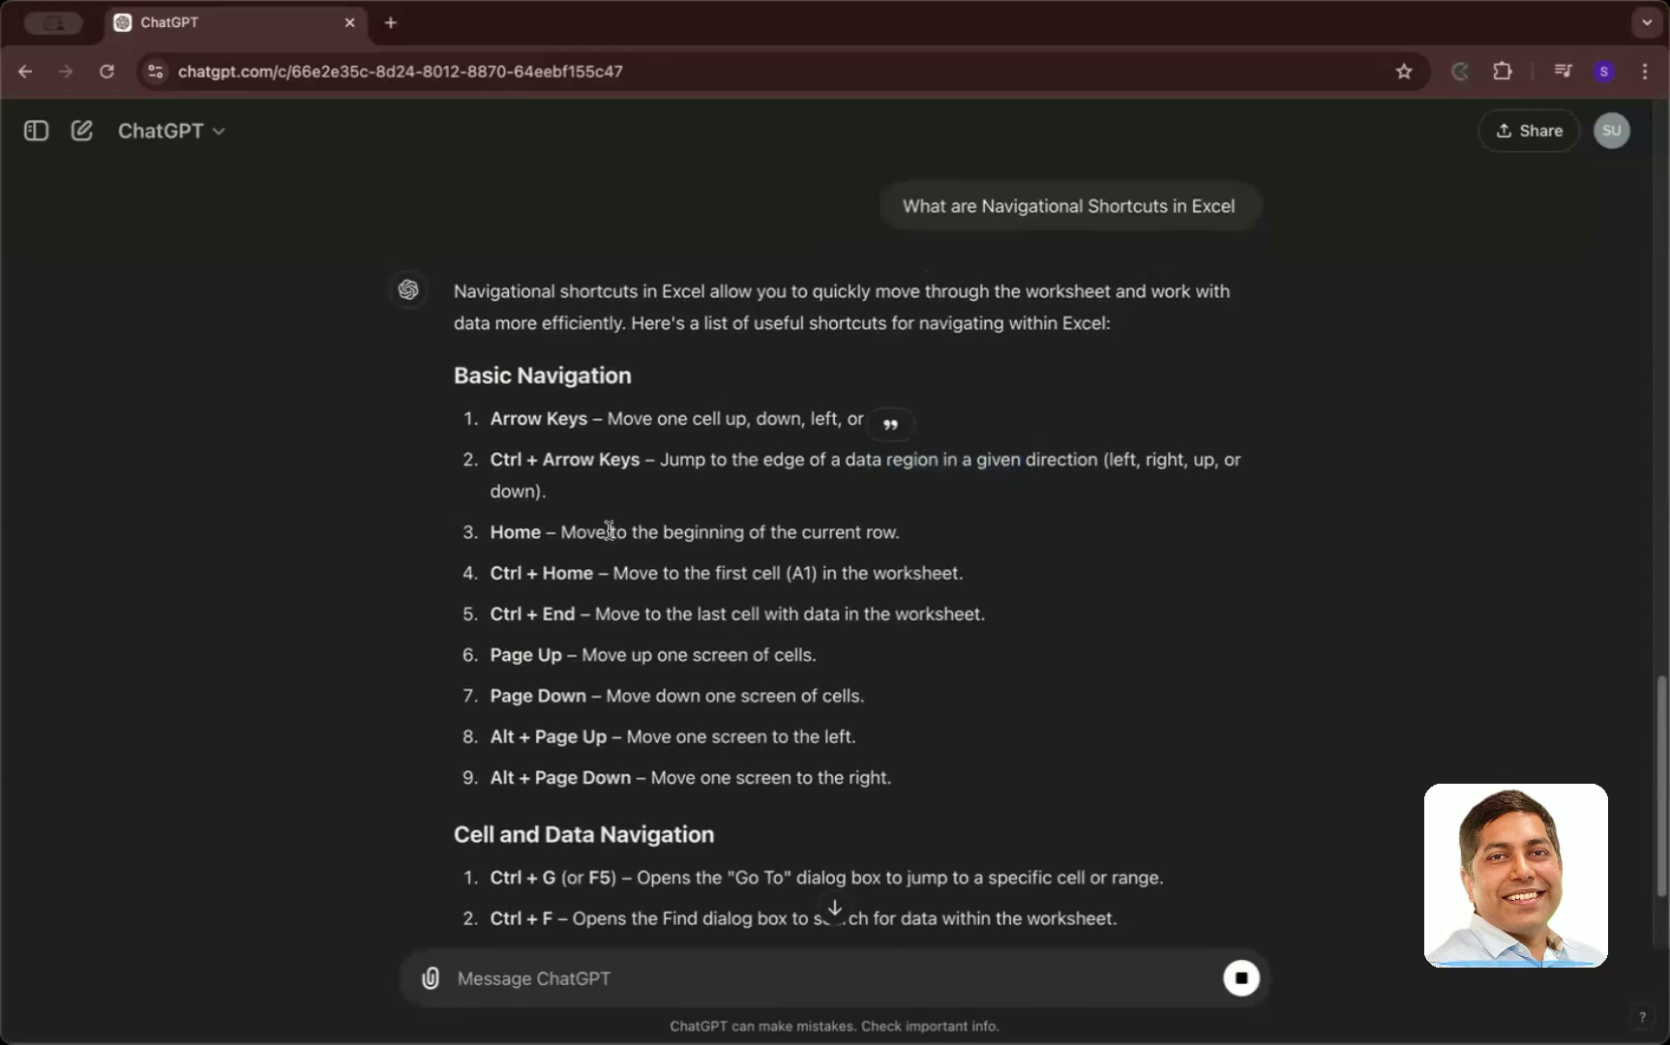
{"action": "left_click_drag", "start_coordinate": [501, 652], "coordinate": [611, 693]}
{"action": "left_click", "coordinate": [646, 703]}
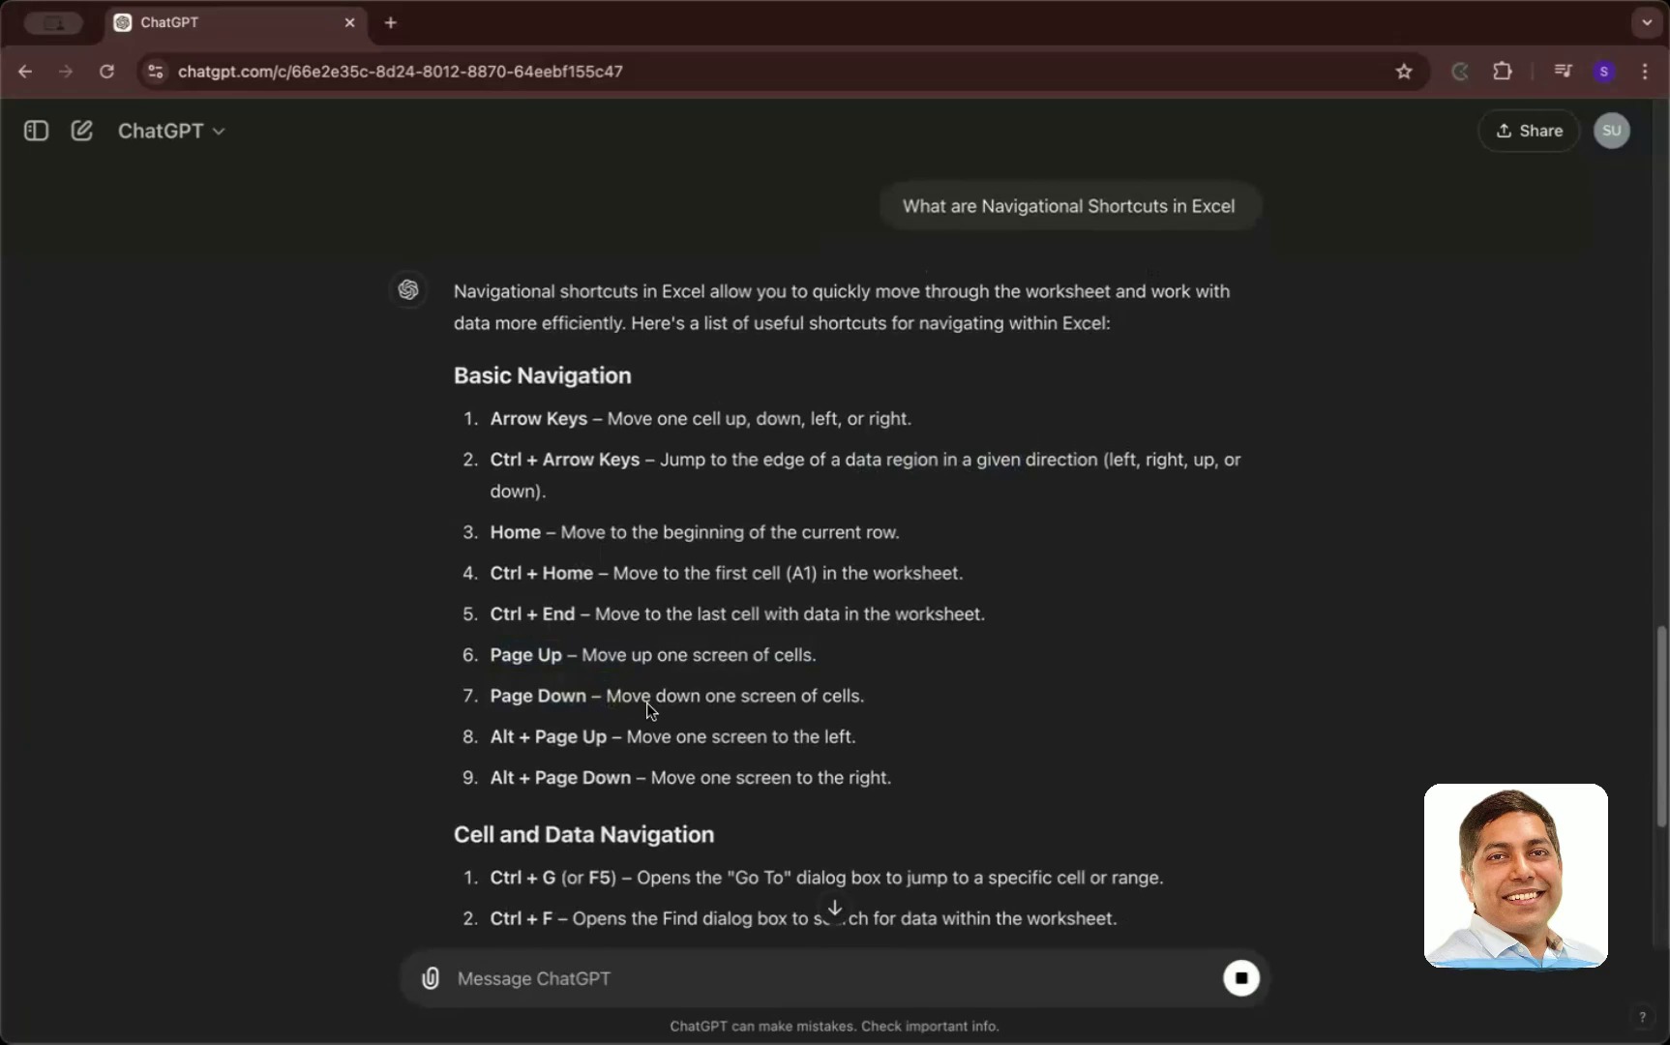
{"action": "scroll", "coordinate": [645, 702], "scroll_direction": "down", "scroll_amount": 3}
{"action": "scroll", "coordinate": [647, 703], "scroll_direction": "down", "scroll_amount": 5}
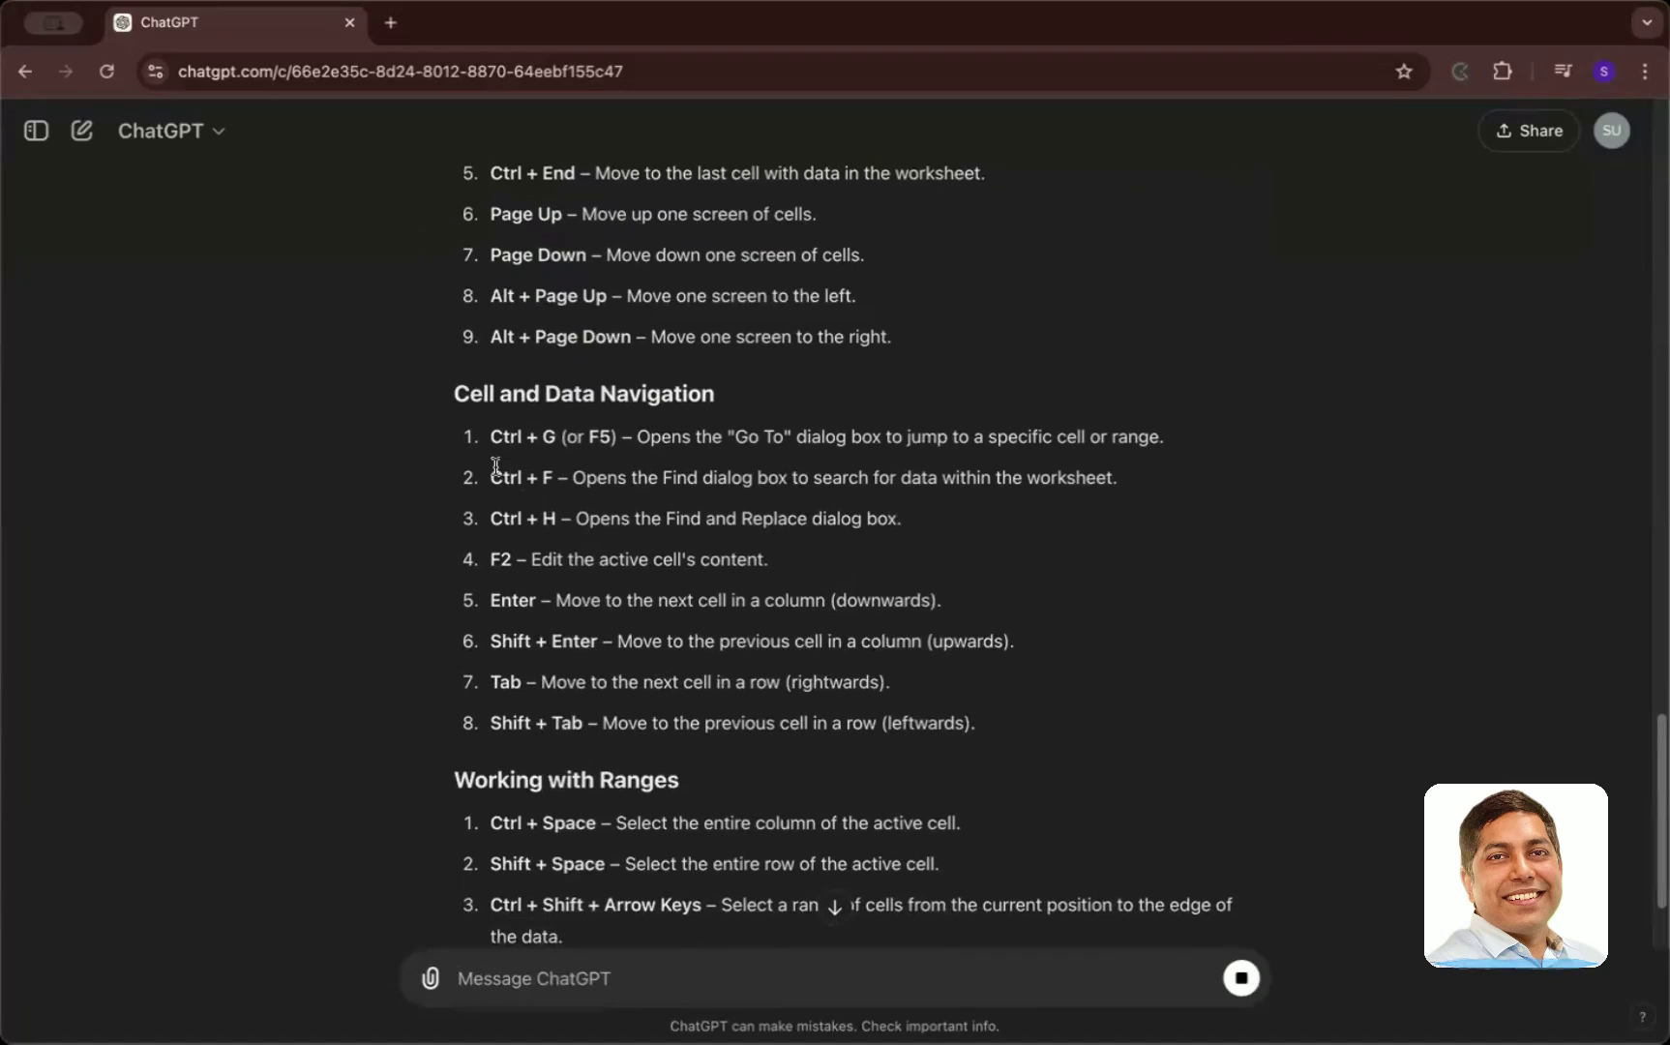
{"action": "left_click_drag", "start_coordinate": [492, 477], "coordinate": [548, 477]}
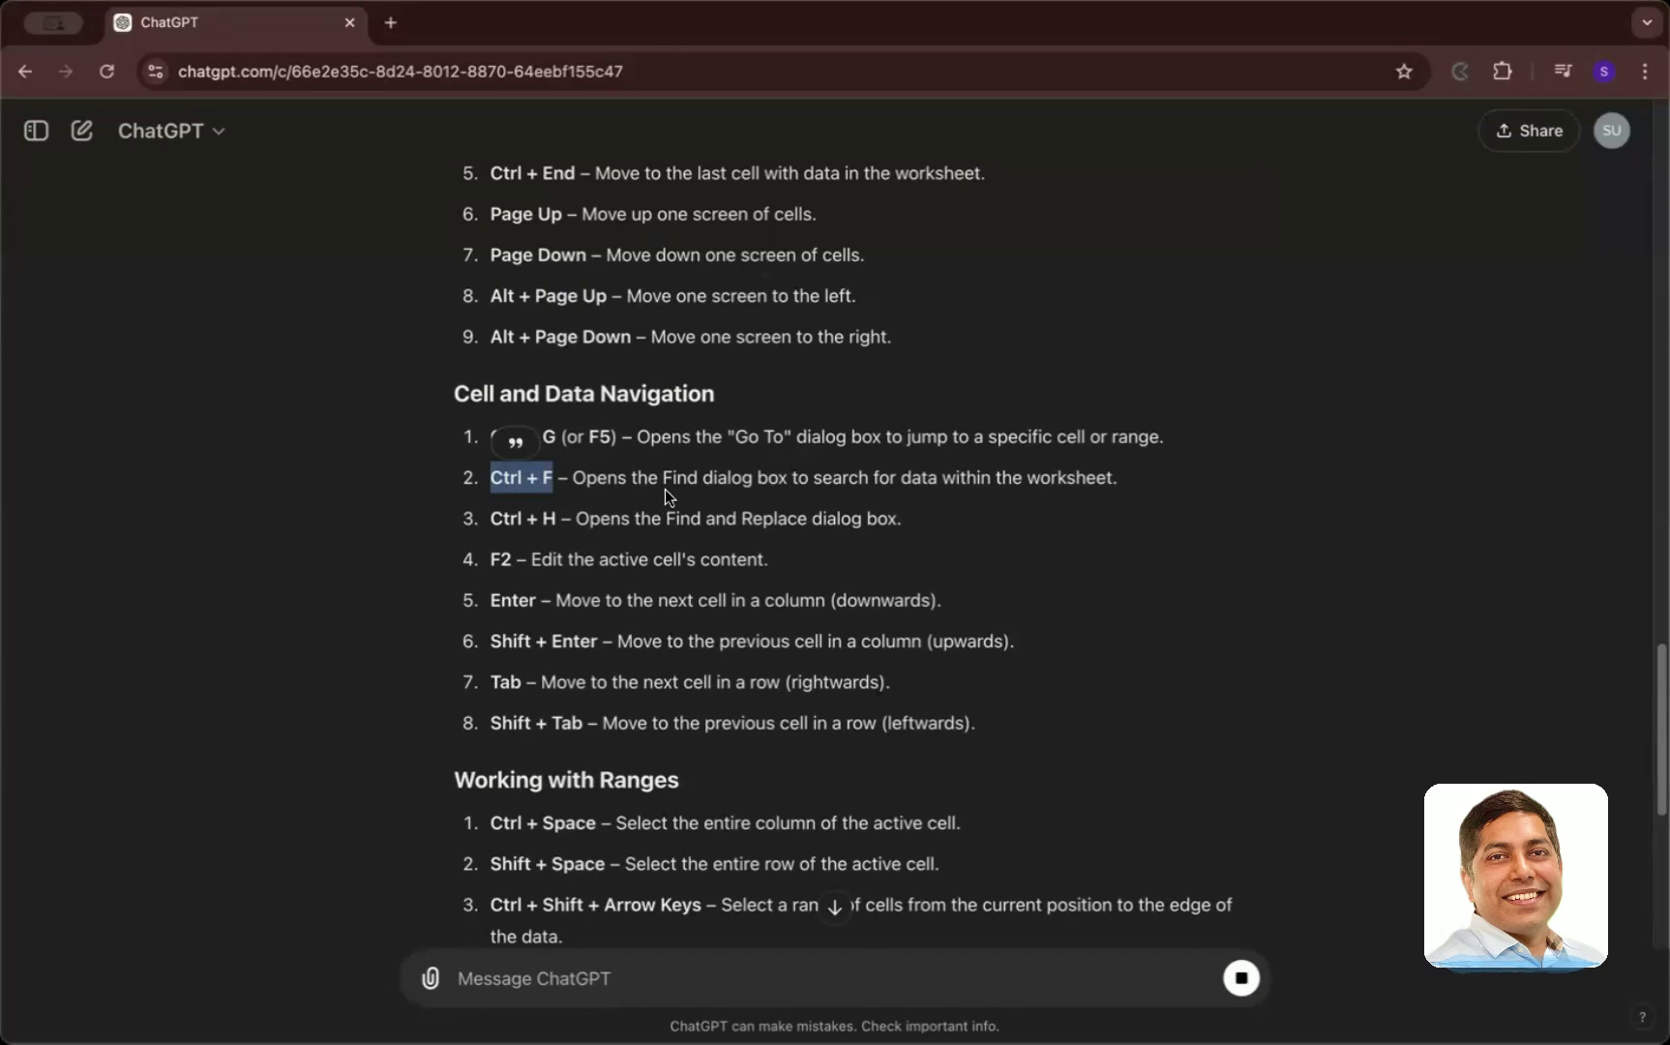
{"action": "left_click", "coordinate": [687, 469]}
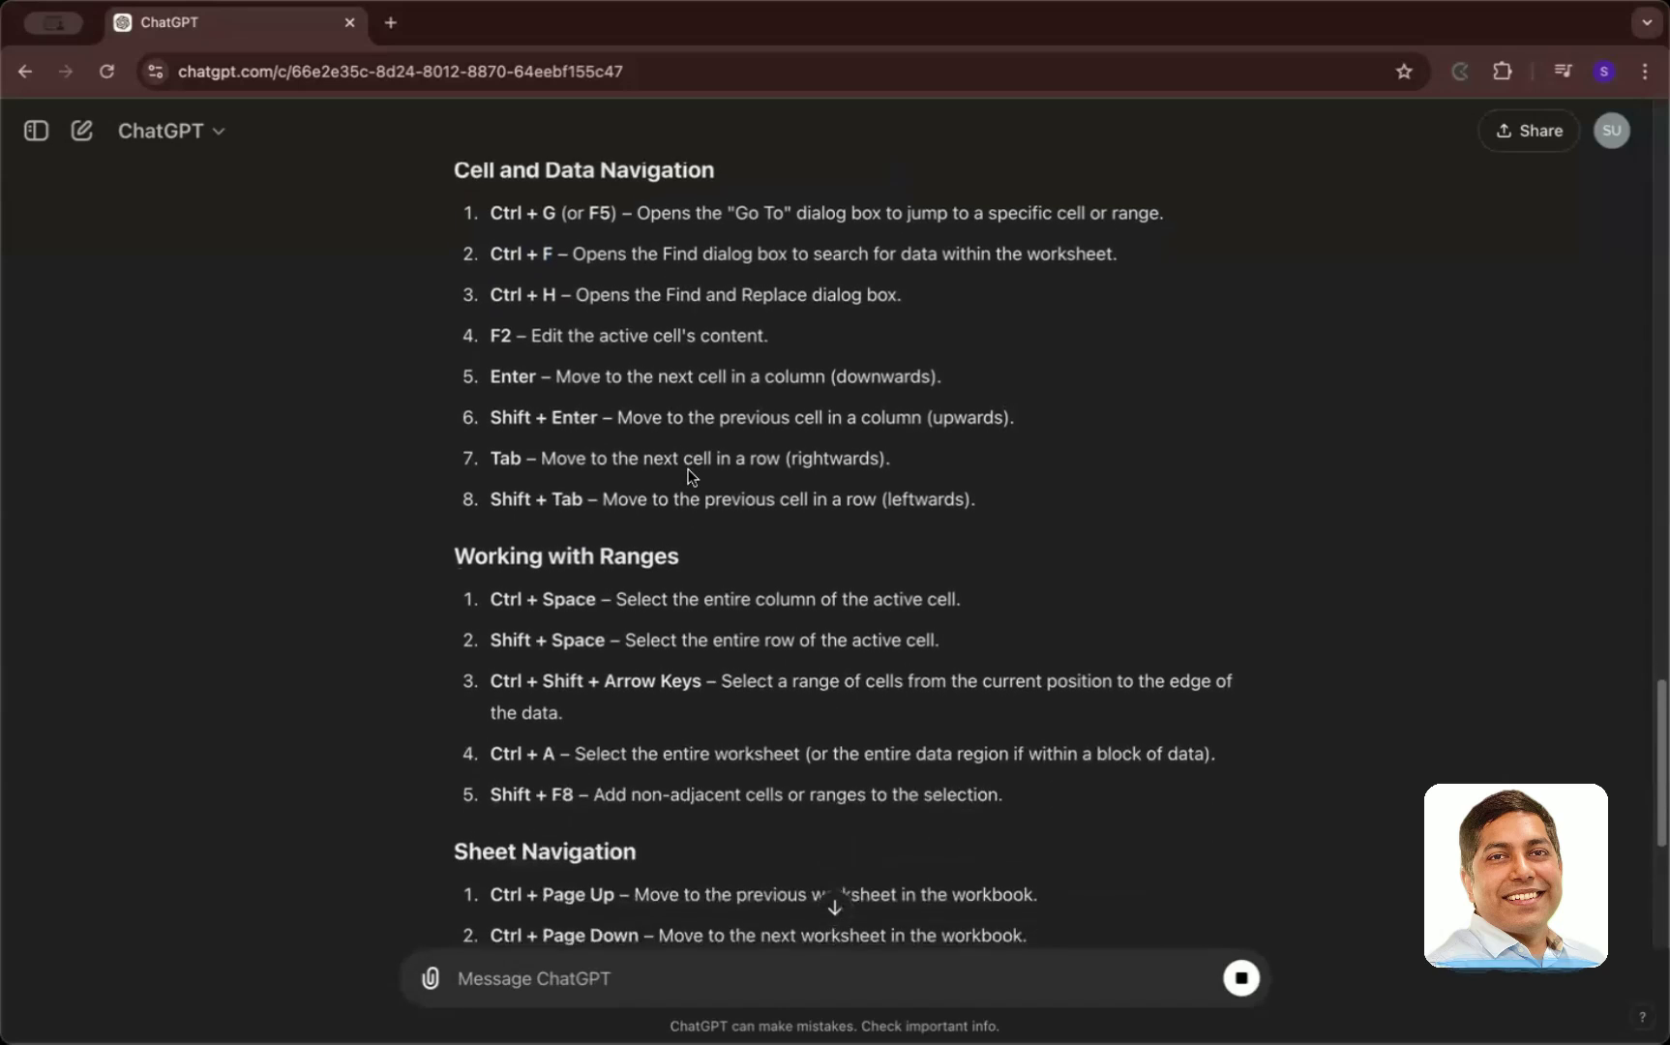